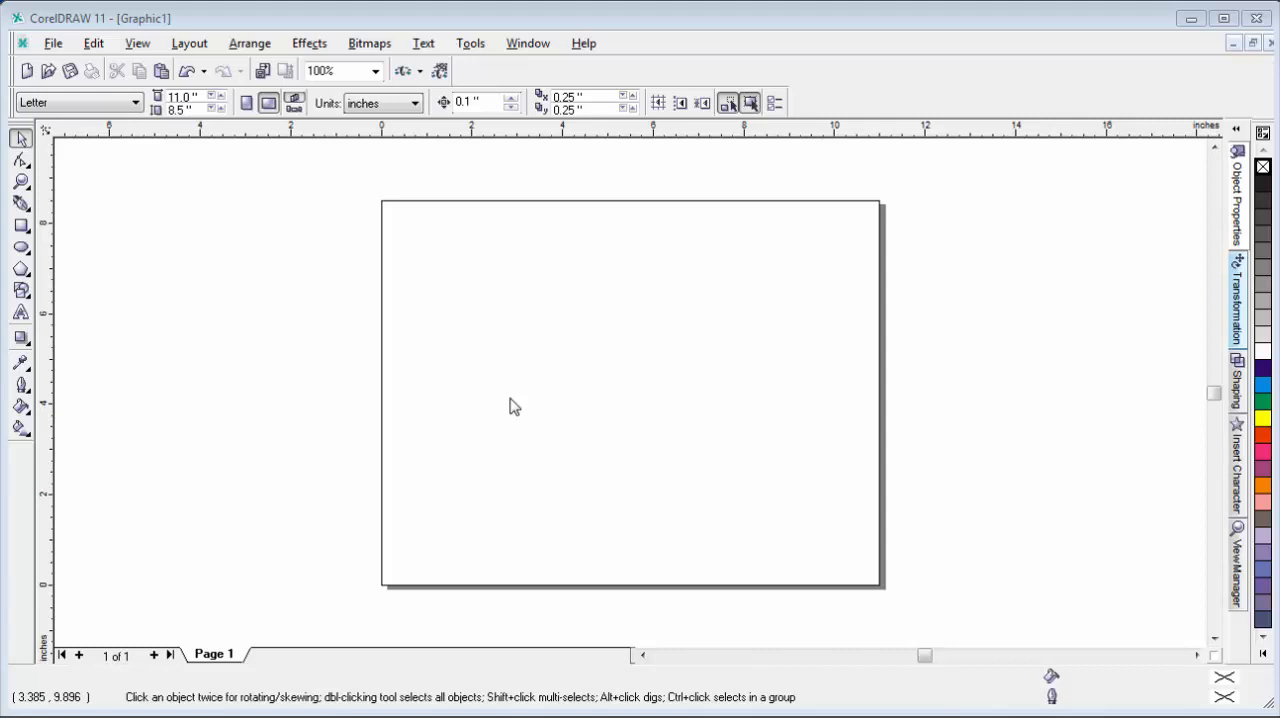
Import Apple-Logo.png from the Desktop and place it near the page's upper-left corner.
{"action": "left_click", "coordinate": [53, 47]}
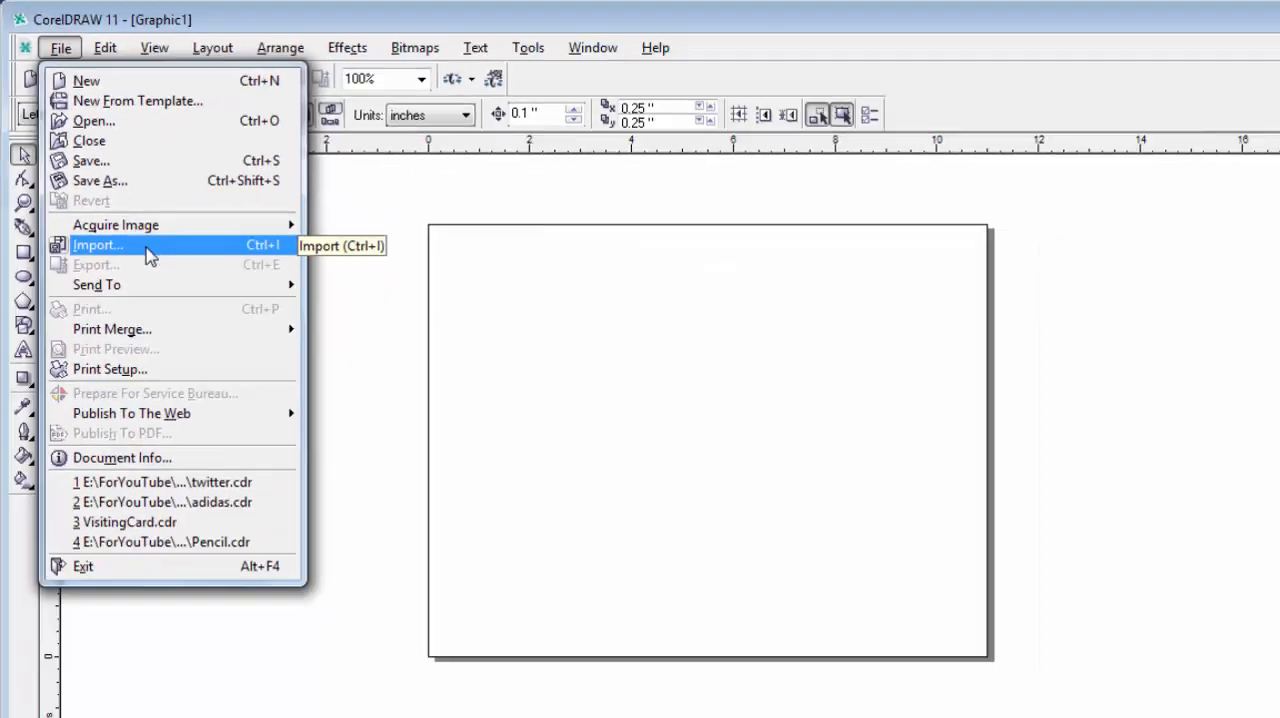
{"action": "left_click", "coordinate": [131, 223]}
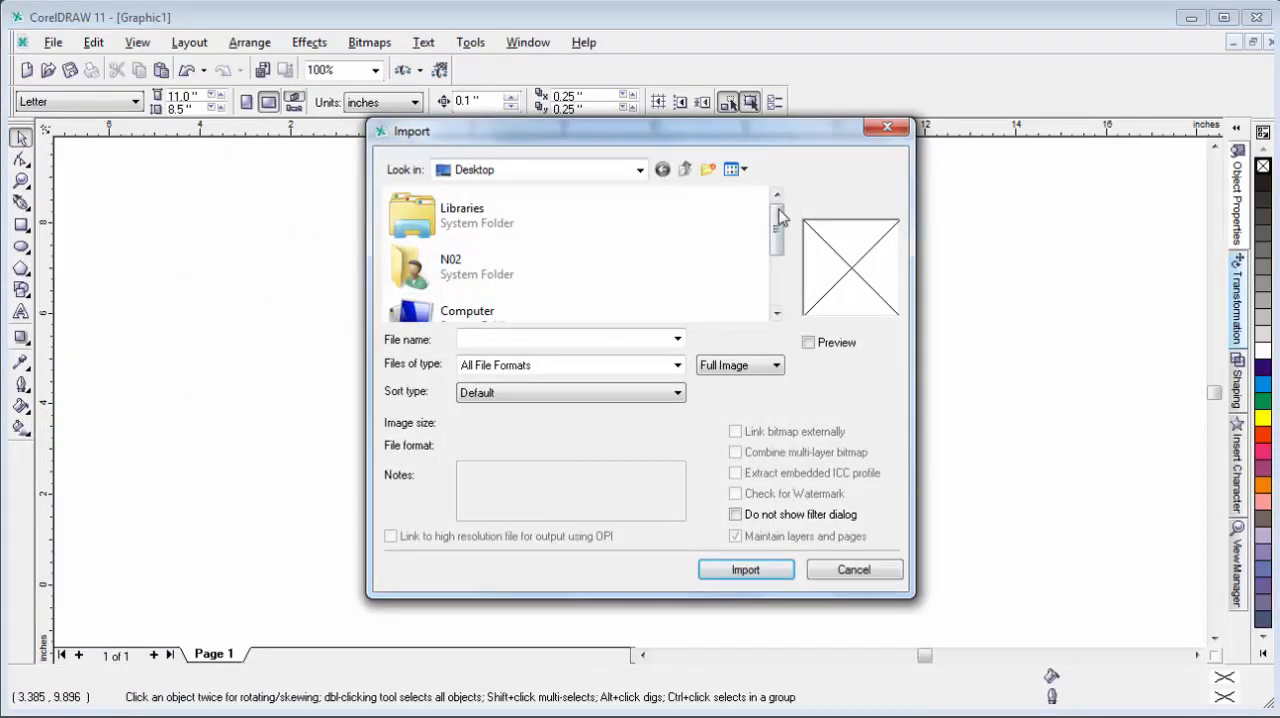
{"action": "left_click_drag", "start_coordinate": [777, 212], "coordinate": [780, 314]}
{"action": "left_click", "coordinate": [434, 290]}
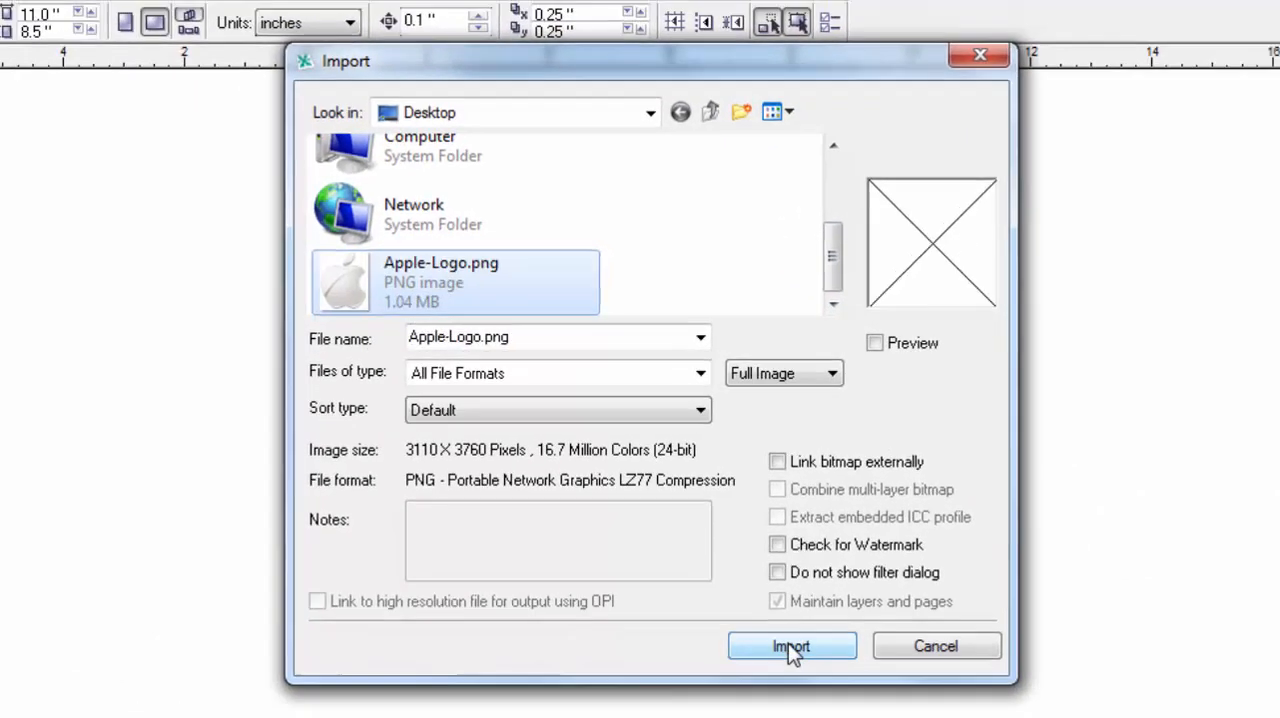
{"action": "left_click", "coordinate": [791, 647]}
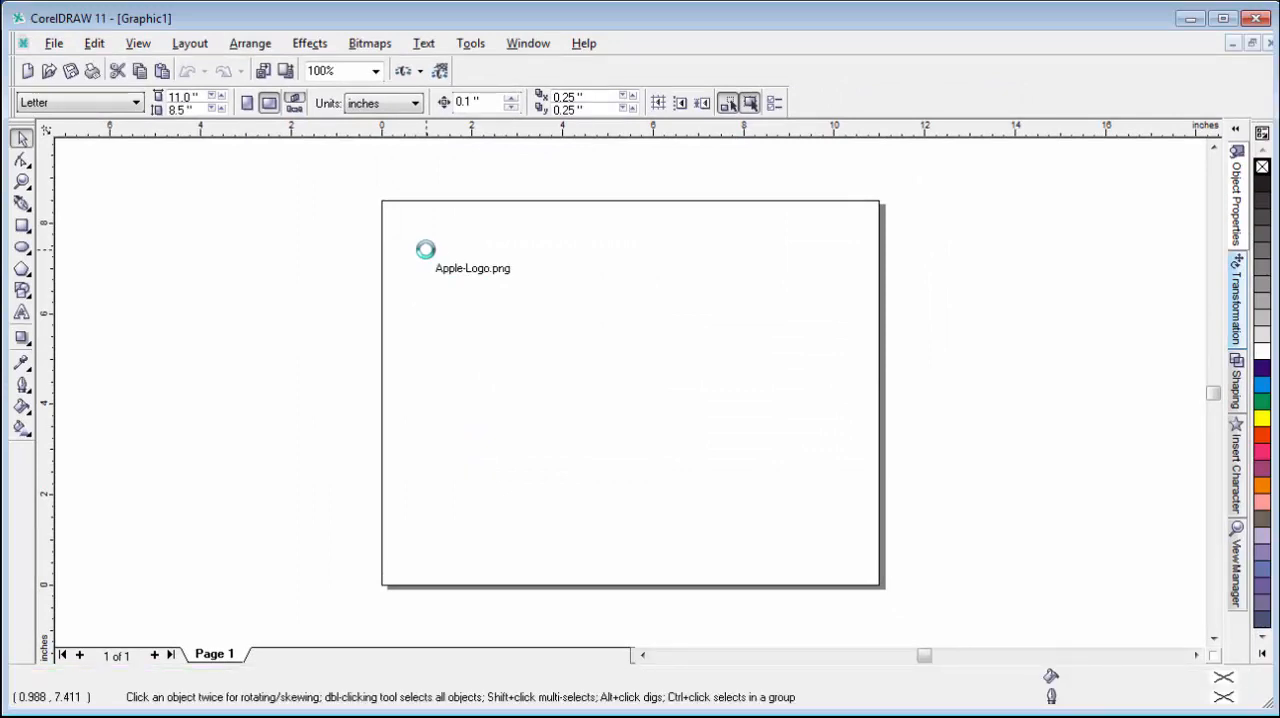
{"action": "left_click", "coordinate": [425, 249]}
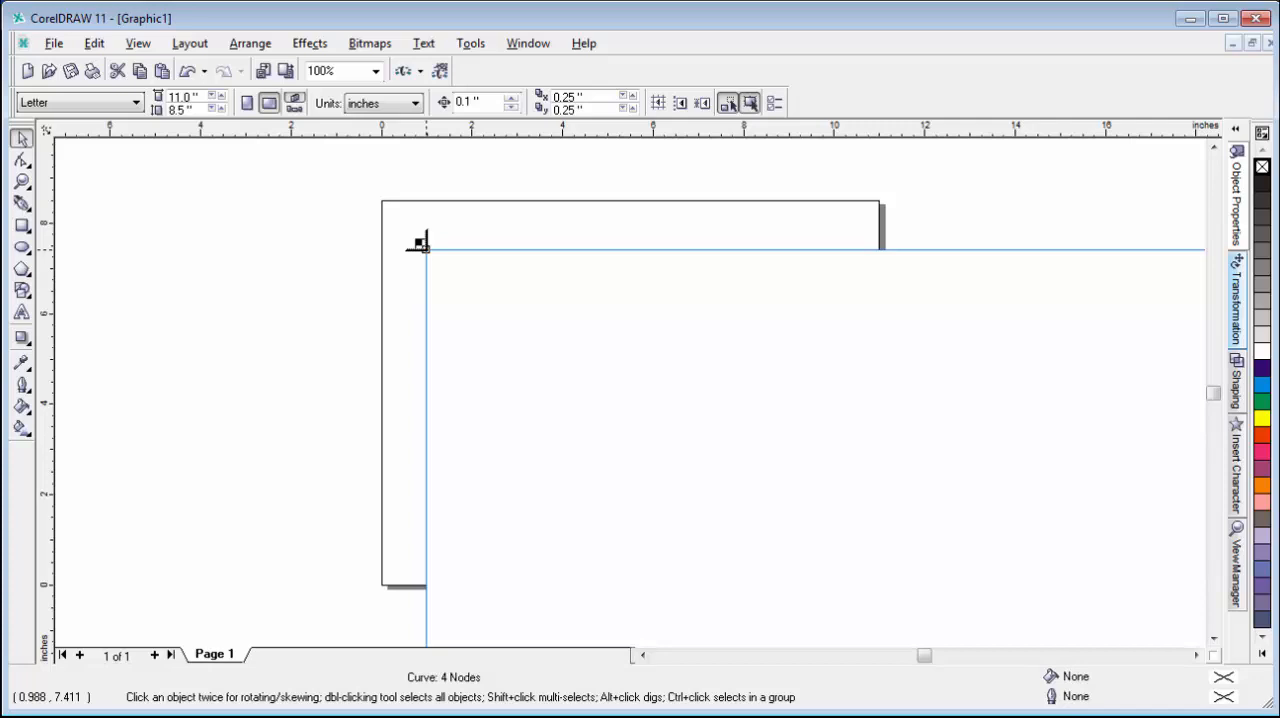
{"action": "left_click", "coordinate": [427, 250]}
Scale the imported logo down proportionally to about 4.7 by 5.7 inches so it fits within the page.
{"action": "key", "text": "shift+F2"}
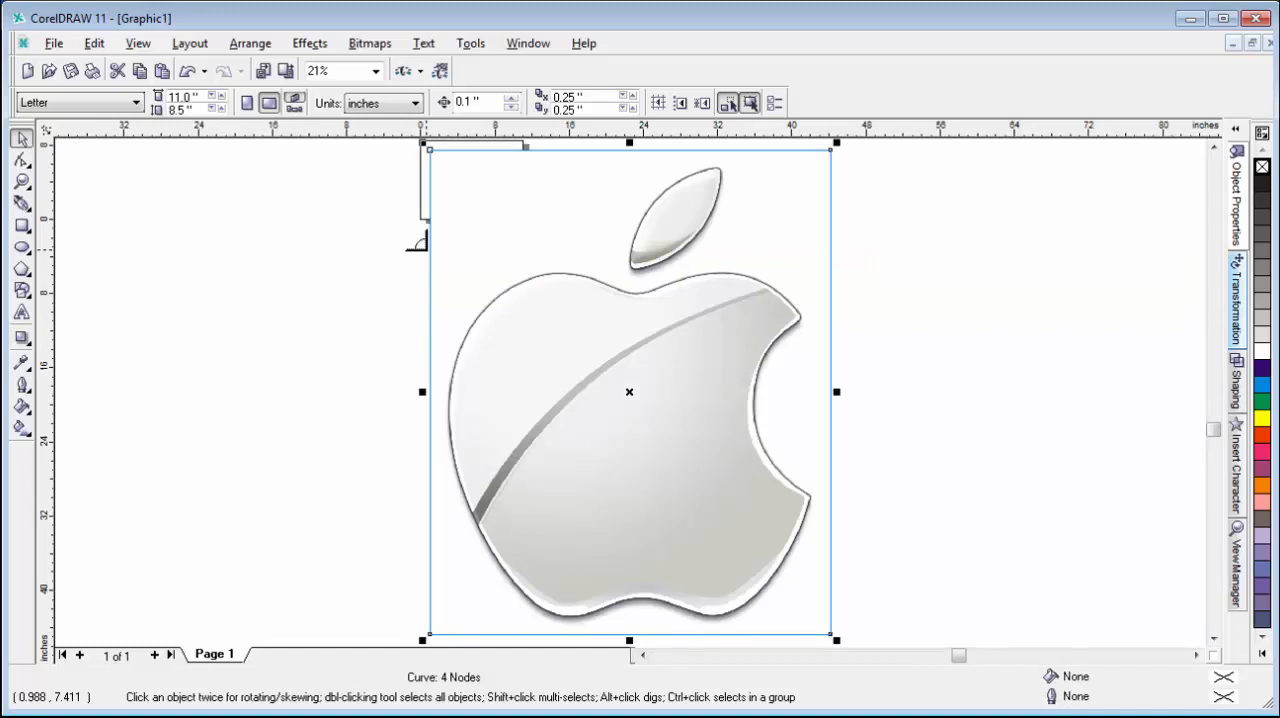
{"action": "left_click_drag", "start_coordinate": [836, 639], "coordinate": [496, 212]}
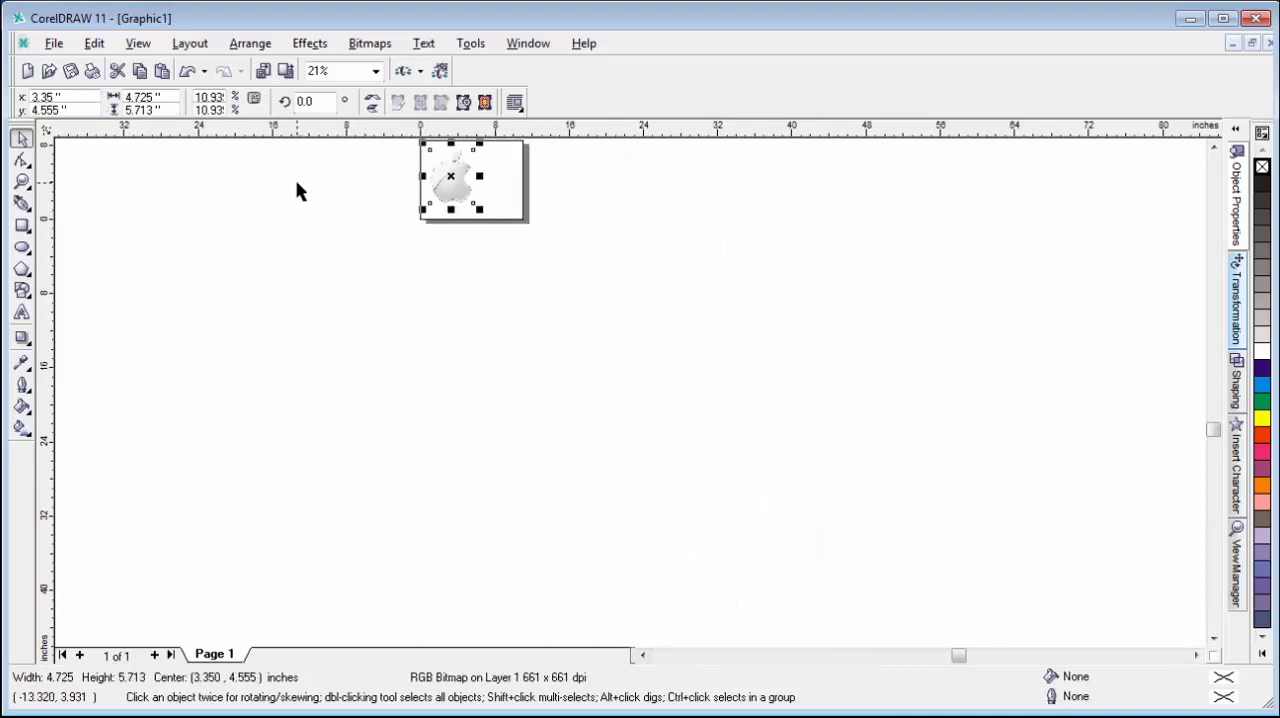
{"action": "key", "text": "shift+F2"}
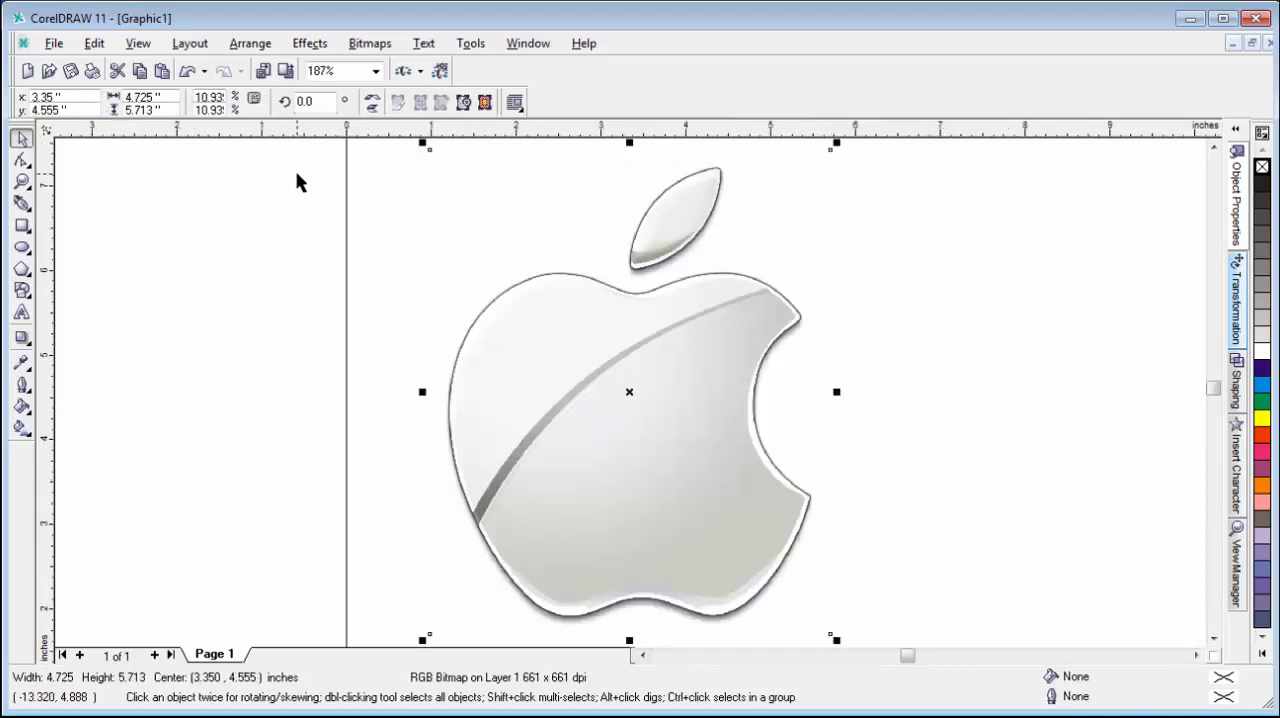
Centre the logo image on the page and lock it in place as a tracing reference.
{"action": "key", "text": "p"}
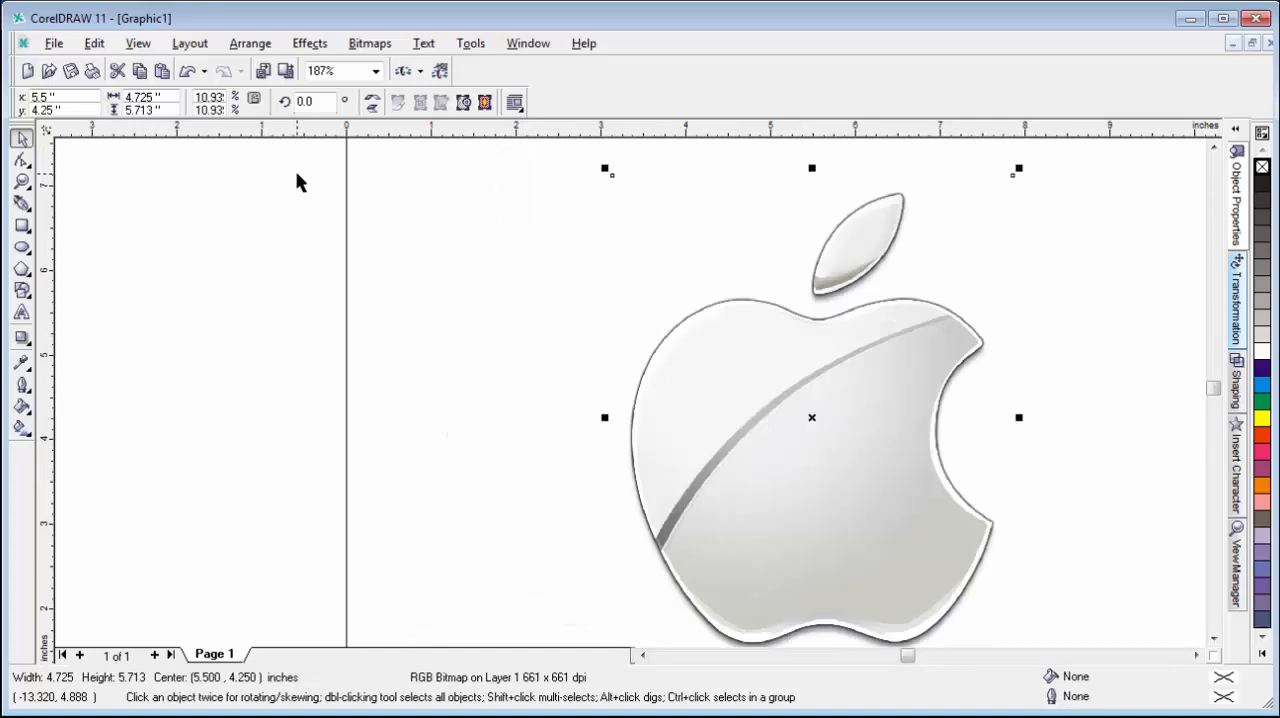
{"action": "key", "text": "shift+F4"}
{"action": "key", "text": "shift+F2"}
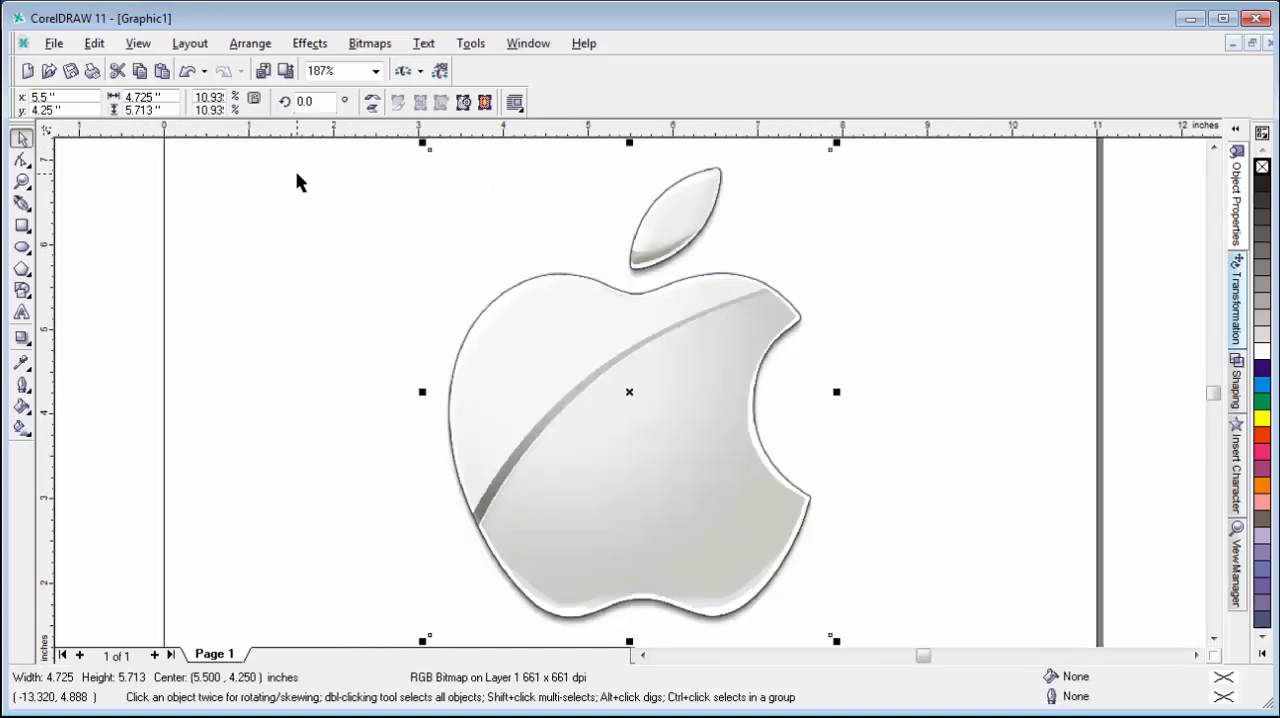
{"action": "right_click", "coordinate": [566, 330]}
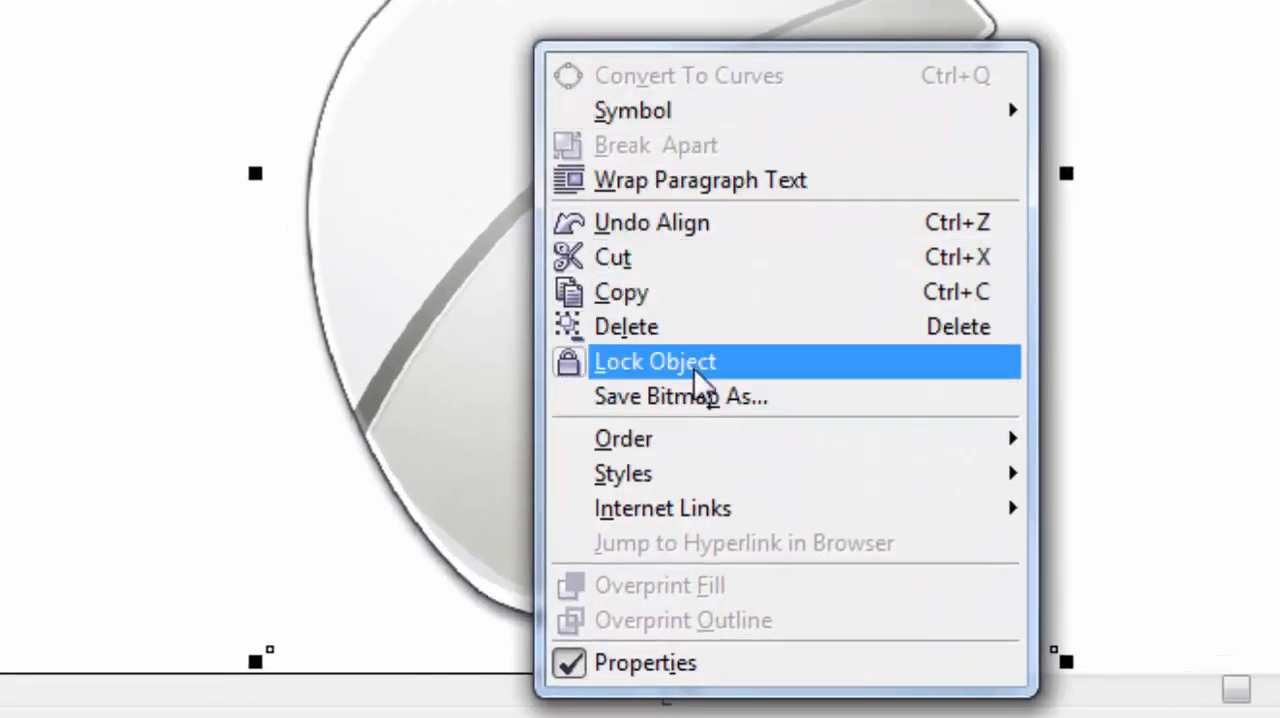
{"action": "left_click", "coordinate": [698, 365]}
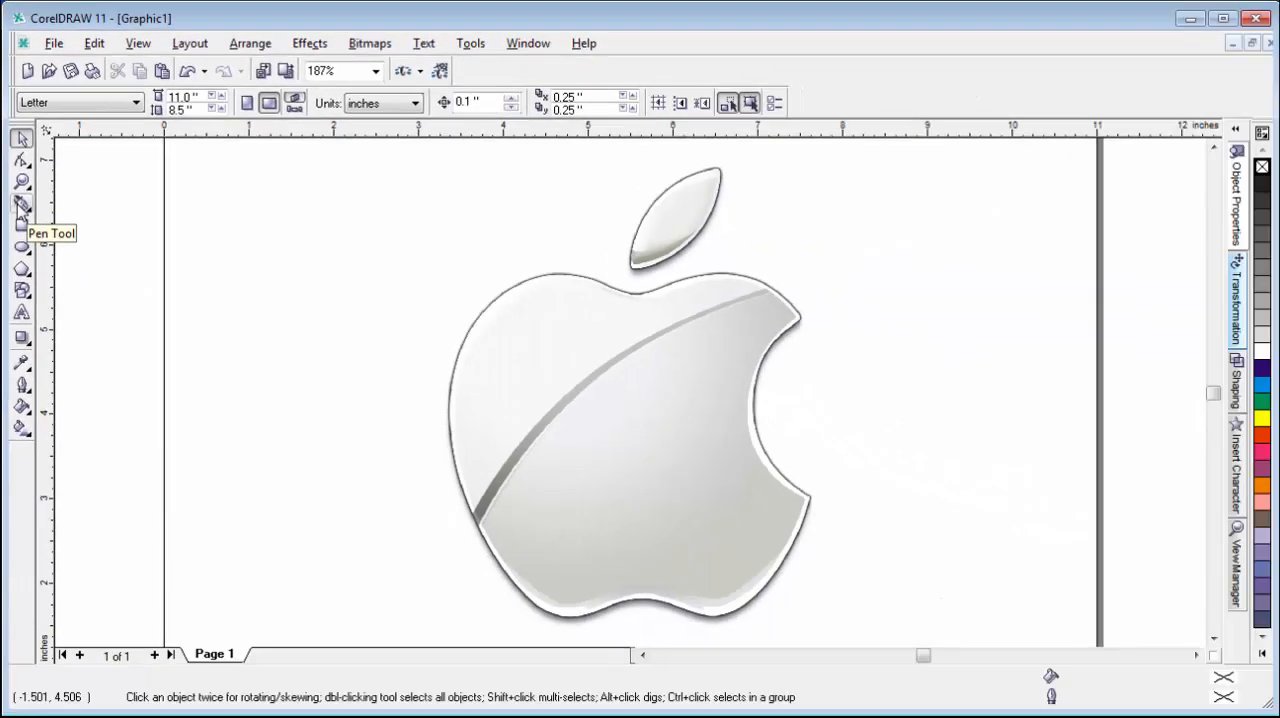
Trace the apple body with the Pen tool from the lower-right lobe along the bottom edge, up the left side and across the top dip.
{"action": "left_click", "coordinate": [21, 205]}
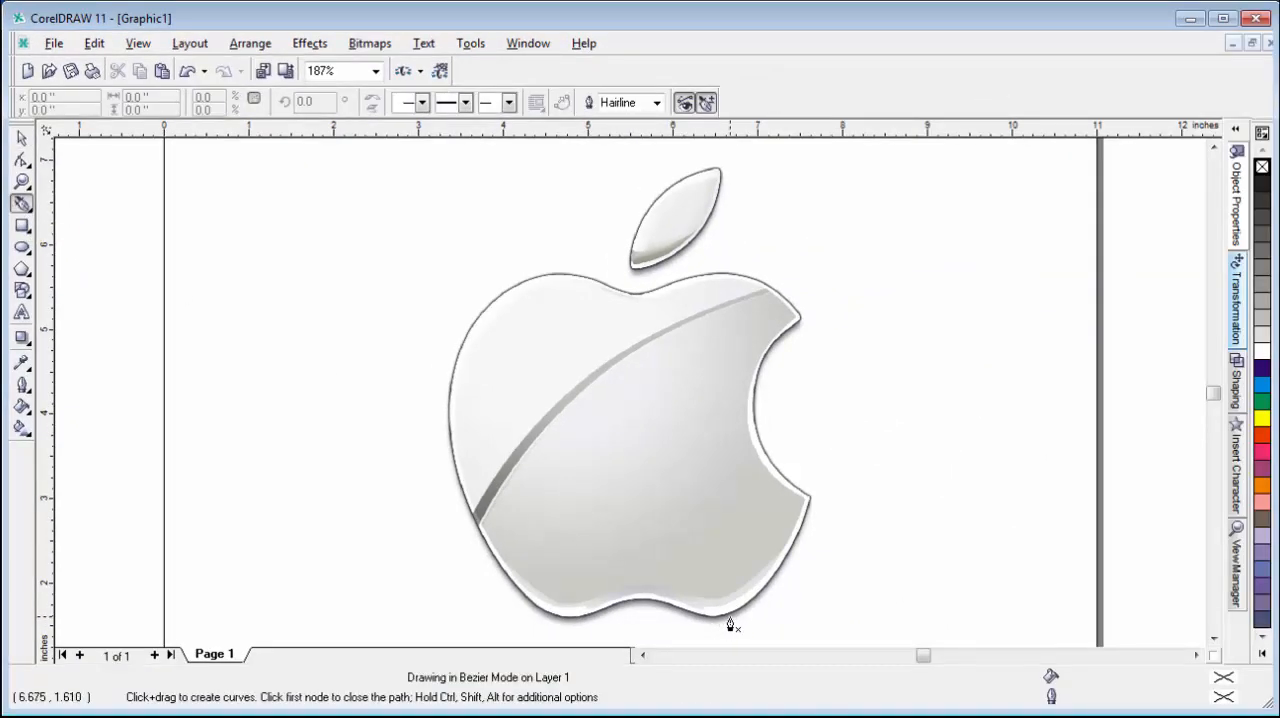
{"action": "left_click_drag", "start_coordinate": [719, 619], "coordinate": [687, 613]}
{"action": "left_click_drag", "start_coordinate": [687, 611], "coordinate": [652, 601]}
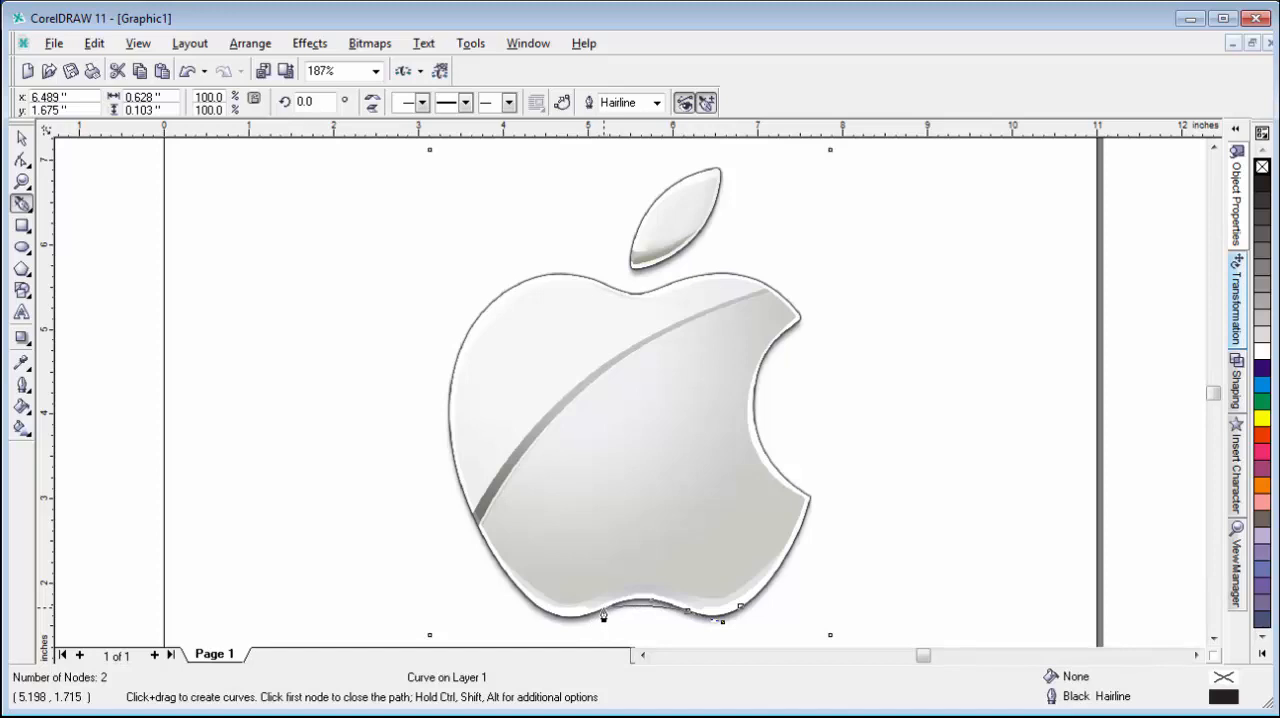
{"action": "left_click_drag", "start_coordinate": [600, 609], "coordinate": [558, 635]}
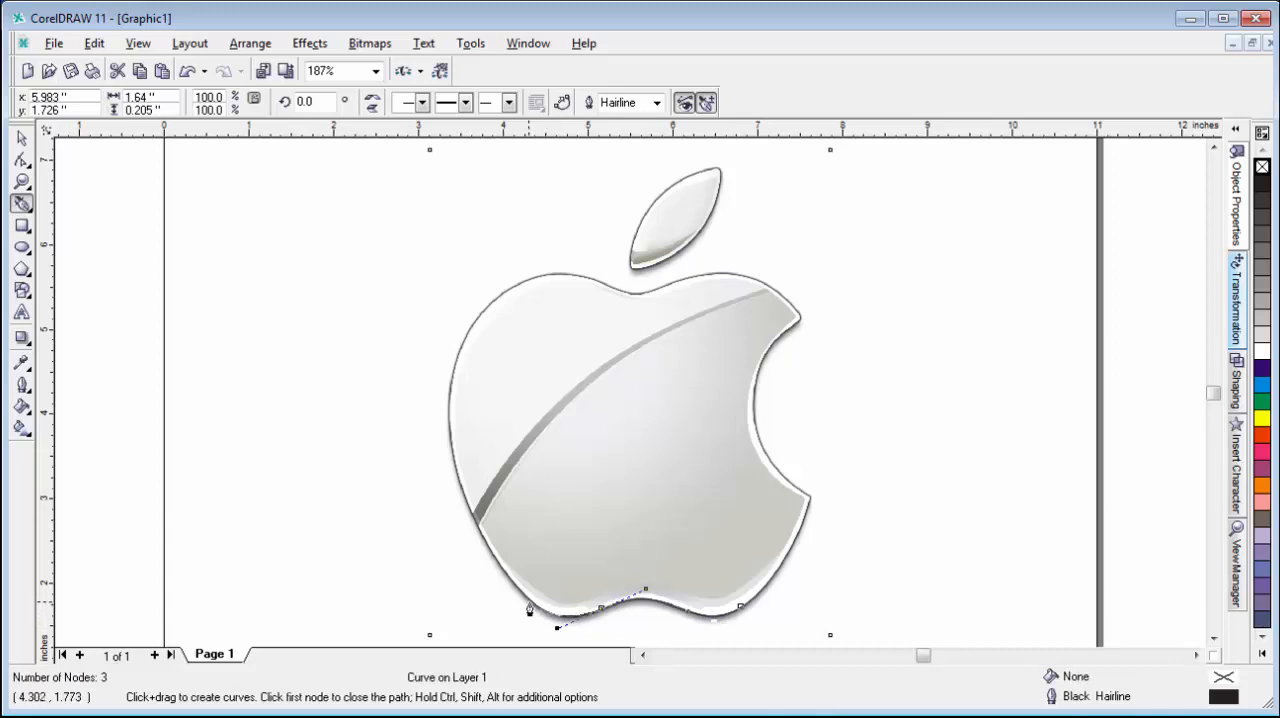
{"action": "left_click", "coordinate": [530, 602]}
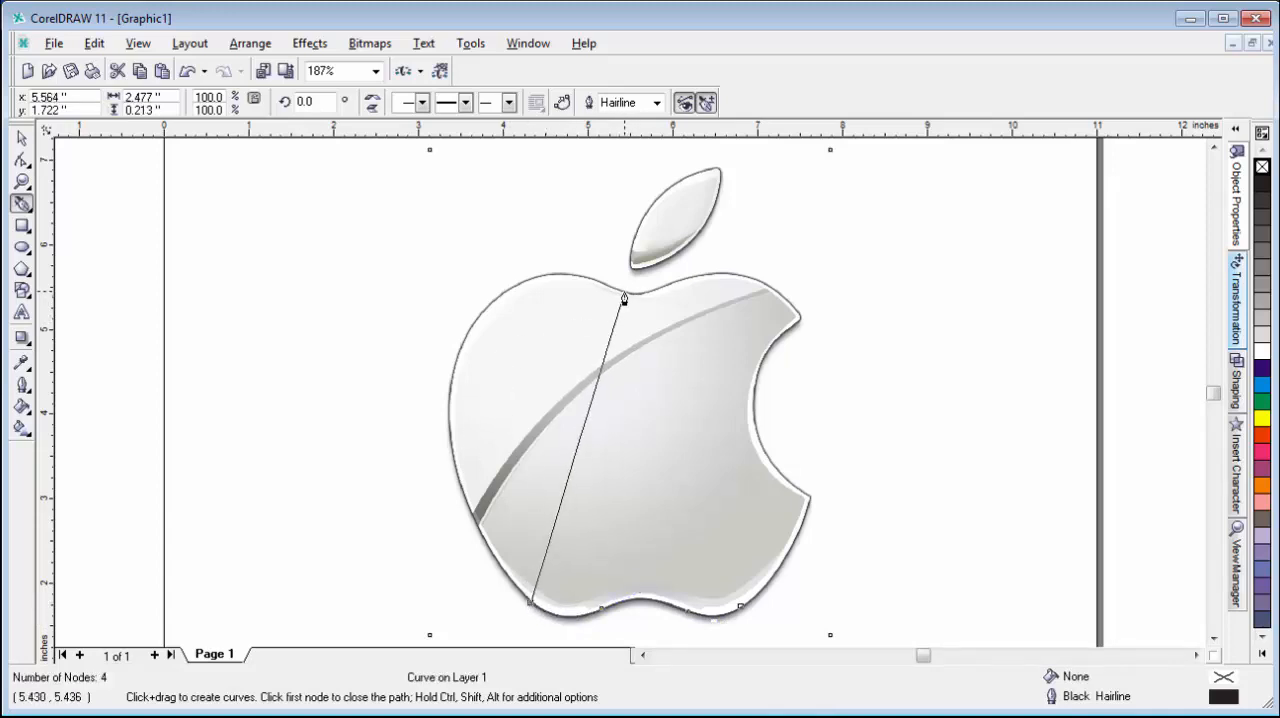
{"action": "mouse_move", "coordinate": [622, 298]}
{"action": "left_mouse_down"}
{"action": "mouse_move", "coordinate": [657, 314]}
{"action": "mouse_move", "coordinate": [722, 312]}
{"action": "mouse_move", "coordinate": [830, 375]}
{"action": "mouse_move", "coordinate": [900, 356]}
{"action": "mouse_move", "coordinate": [913, 373]}
{"action": "mouse_move", "coordinate": [906, 388]}
{"action": "mouse_move", "coordinate": [860, 394]}
{"action": "left_mouse_up"}
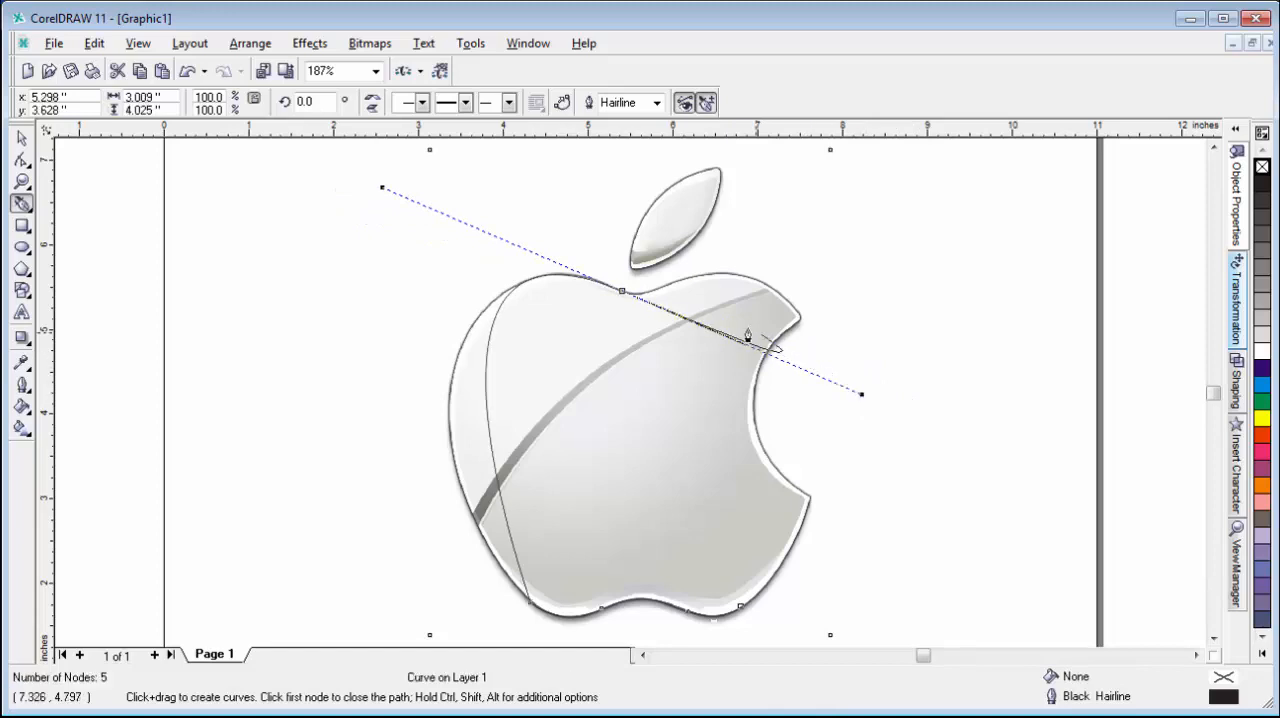
{"action": "left_click", "coordinate": [676, 286]}
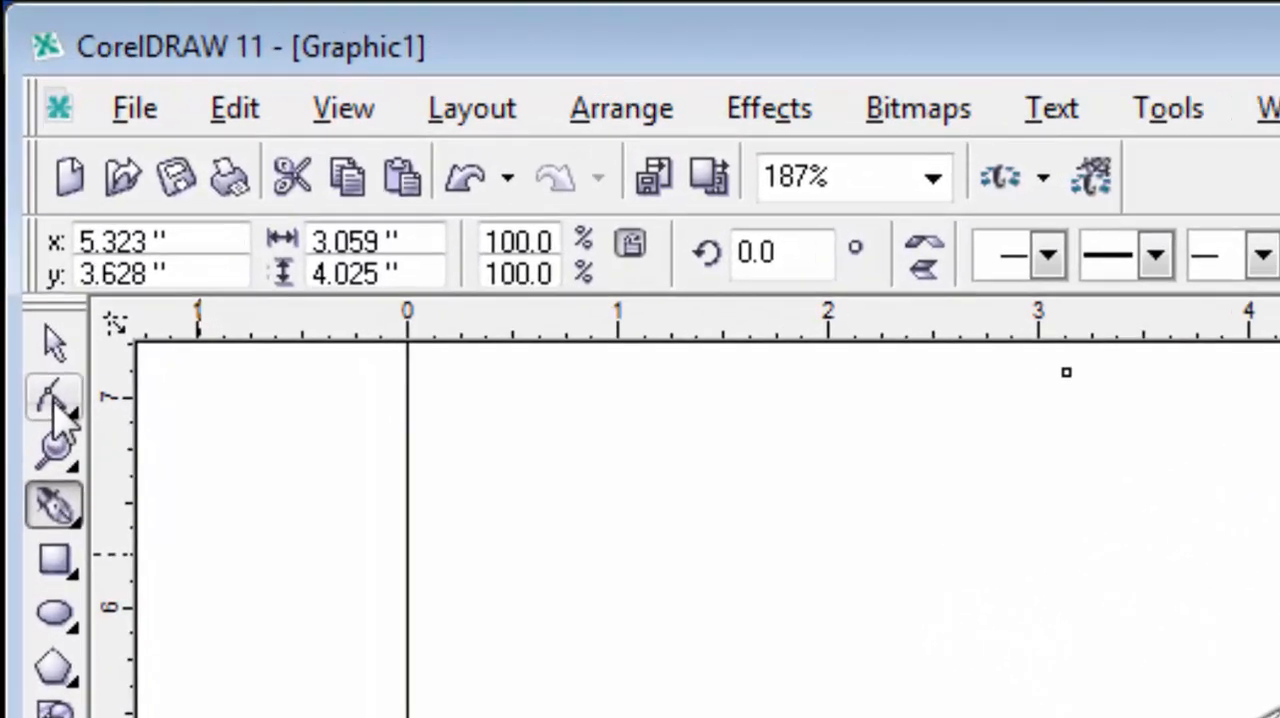
Make the node left of the apple's top dip a cusp and shorten its right handle so the curve follows the dip.
{"action": "left_click", "coordinate": [53, 400]}
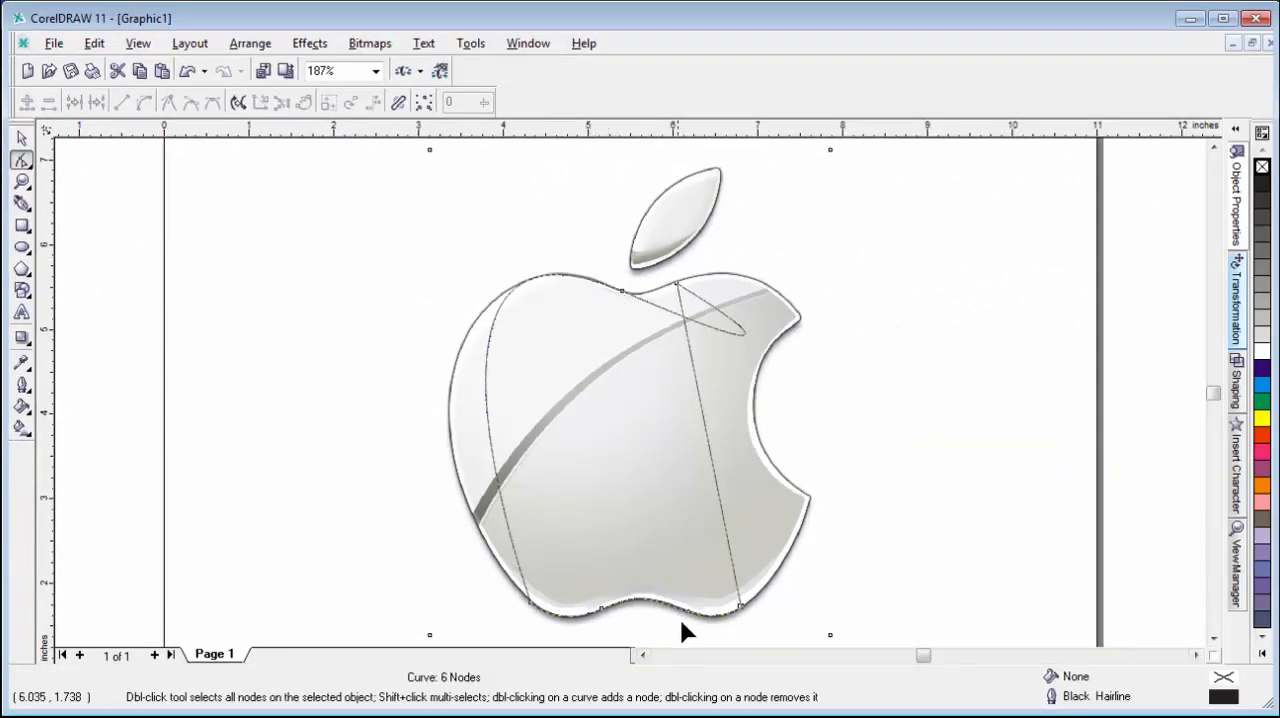
{"action": "left_click", "coordinate": [537, 619]}
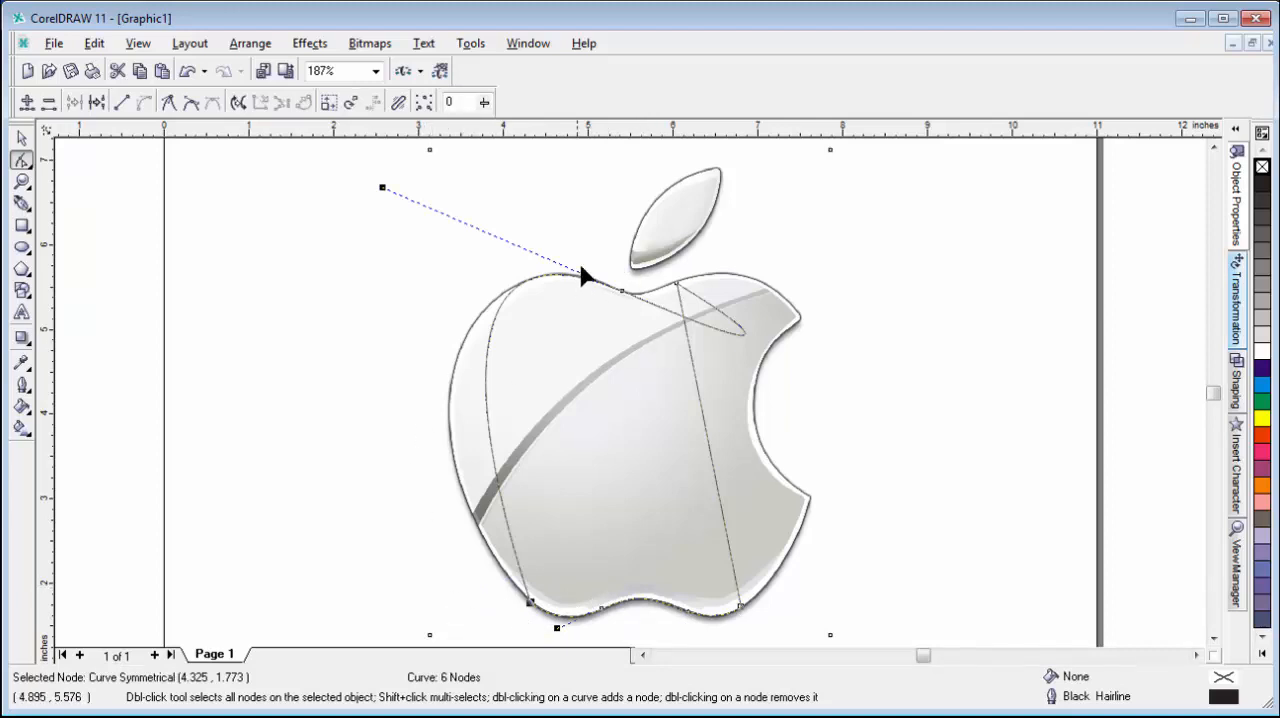
{"action": "left_click_drag", "start_coordinate": [591, 246], "coordinate": [634, 326]}
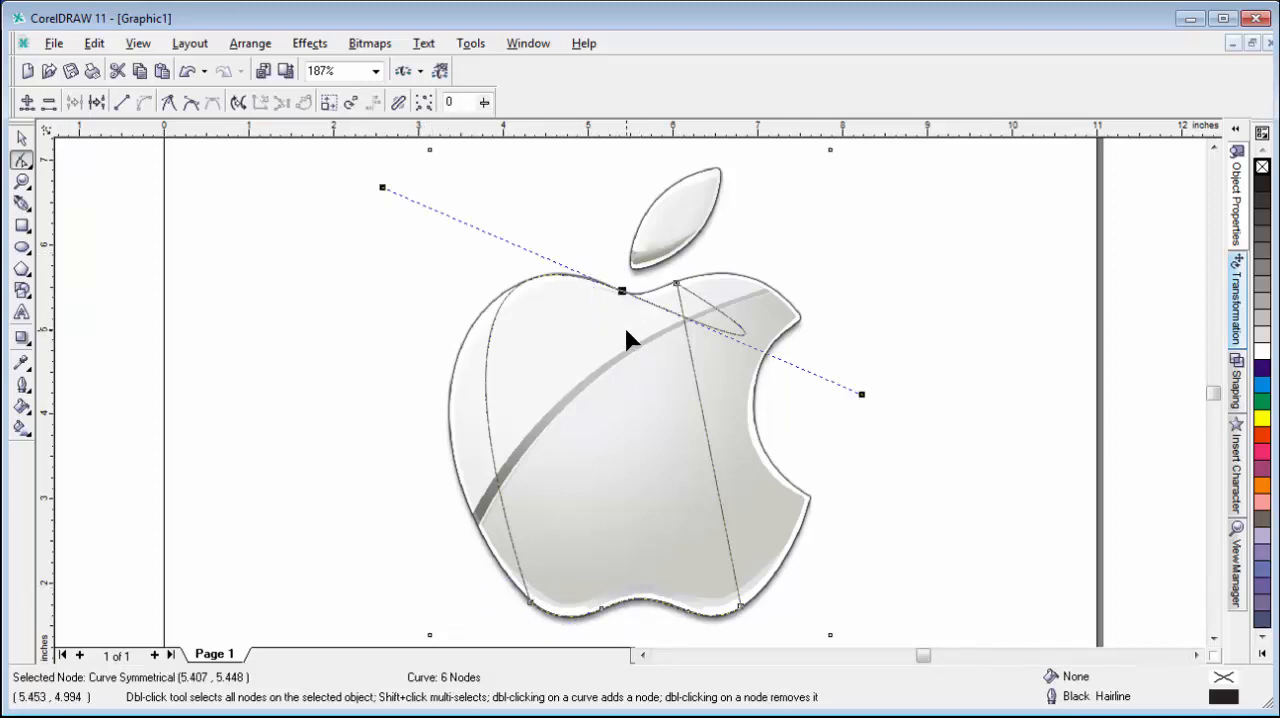
{"action": "left_click", "coordinate": [168, 103]}
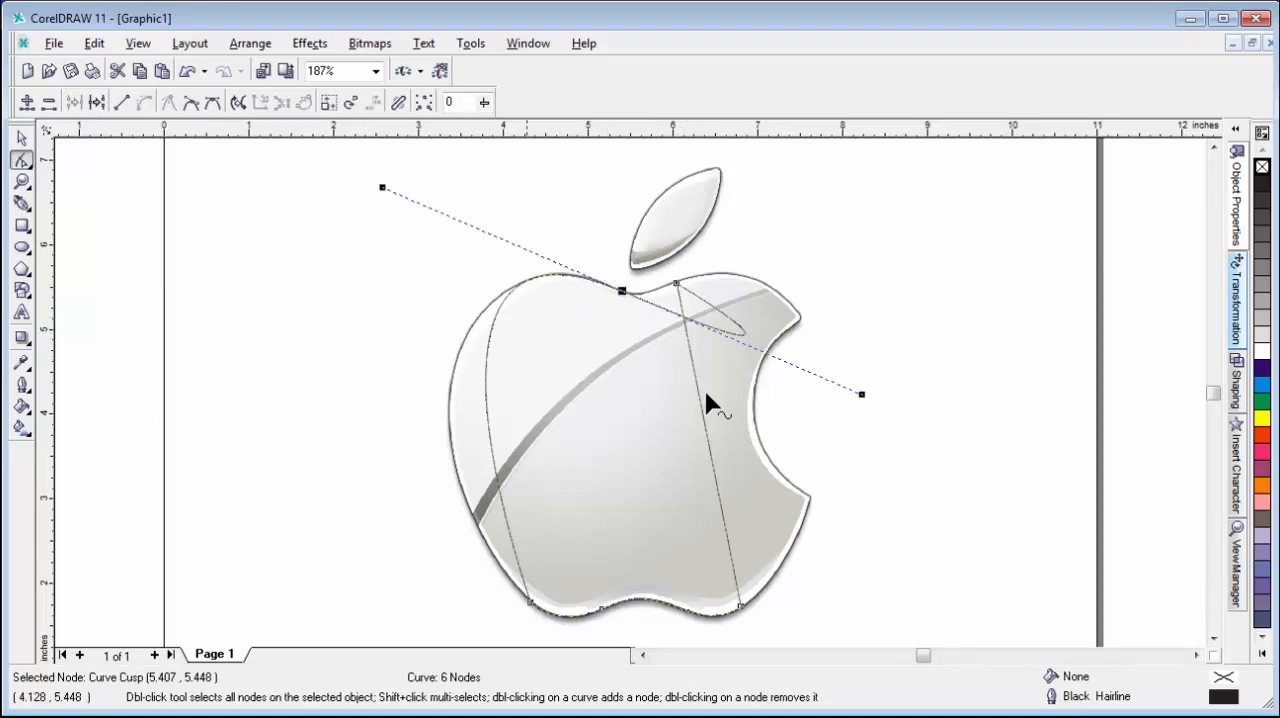
{"action": "left_click_drag", "start_coordinate": [862, 394], "coordinate": [642, 301]}
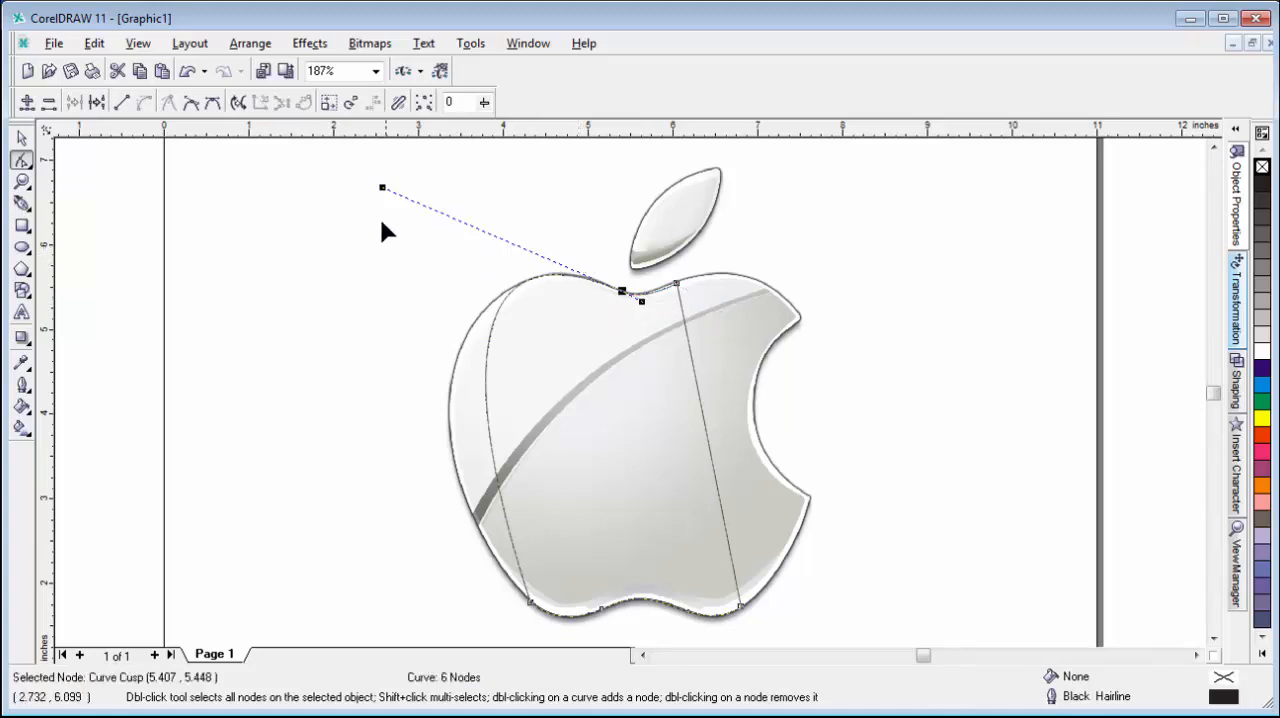
{"action": "left_click_drag", "start_coordinate": [380, 190], "coordinate": [384, 190]}
Pull out the lower-left node's upper handle along the apple's edge and make that node a cusp.
{"action": "left_click", "coordinate": [525, 601]}
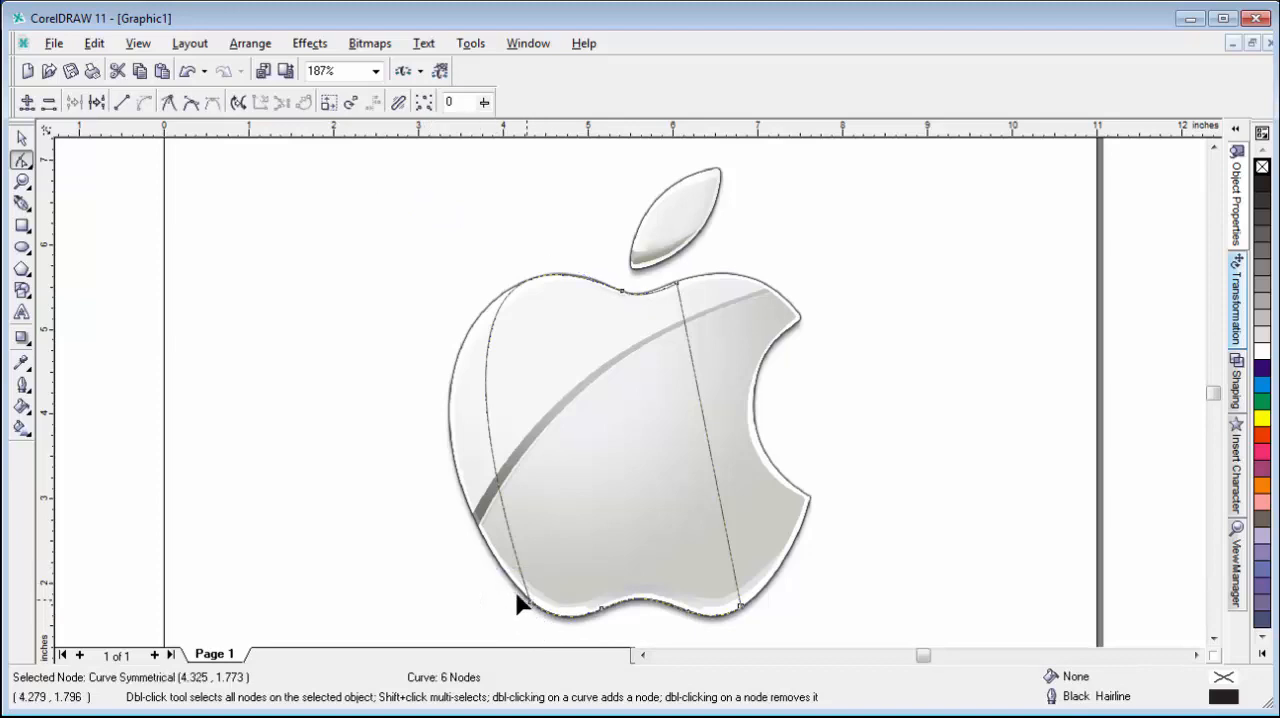
{"action": "left_click_drag", "start_coordinate": [486, 582], "coordinate": [441, 596]}
{"action": "left_click", "coordinate": [528, 601]}
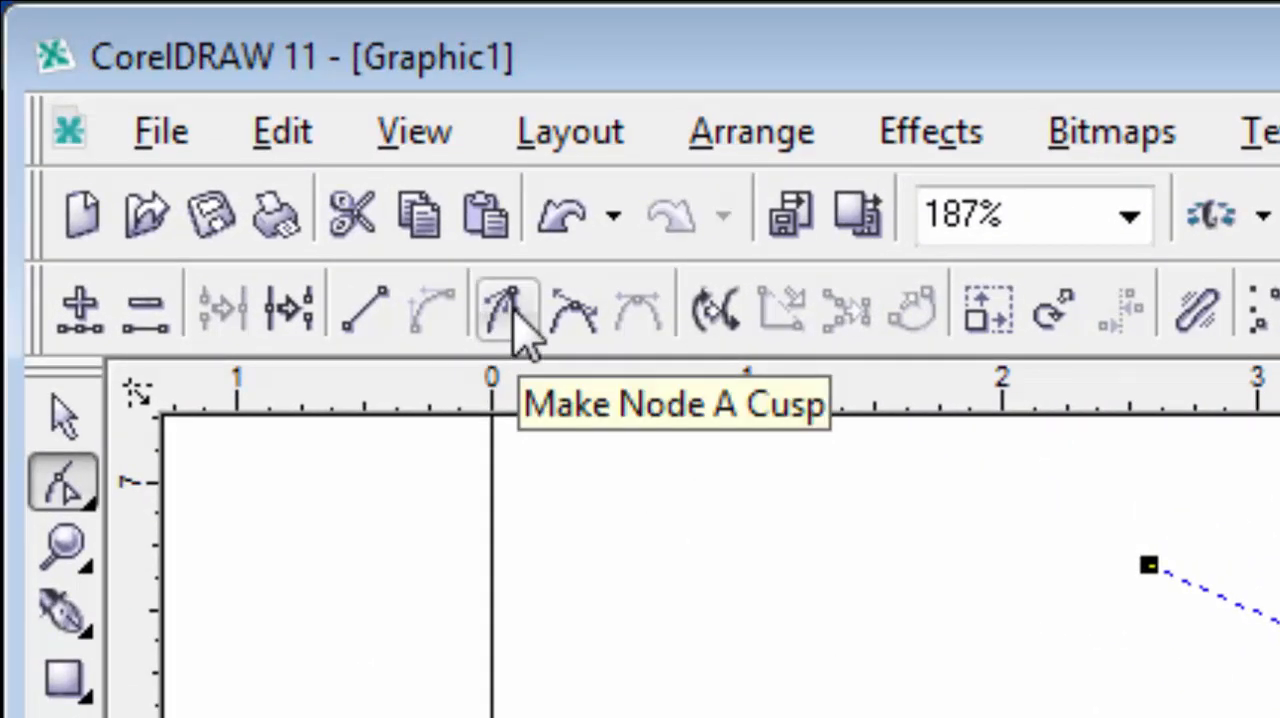
{"action": "left_click", "coordinate": [513, 311]}
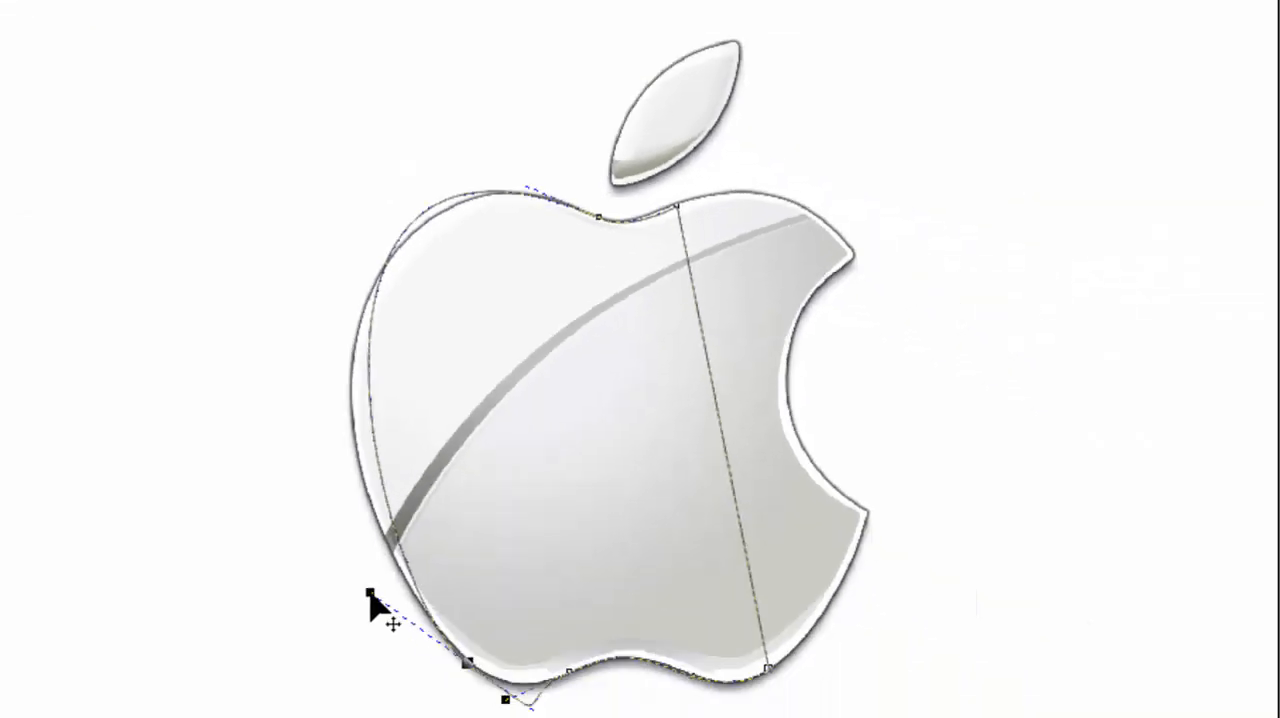
Adjust the facing handles of the lower-left and top-dip nodes until the curve follows the apple's left side.
{"action": "left_click_drag", "start_coordinate": [370, 594], "coordinate": [326, 533]}
{"action": "left_click_drag", "start_coordinate": [549, 153], "coordinate": [611, 265]}
{"action": "left_click_drag", "start_coordinate": [520, 188], "coordinate": [308, 90]}
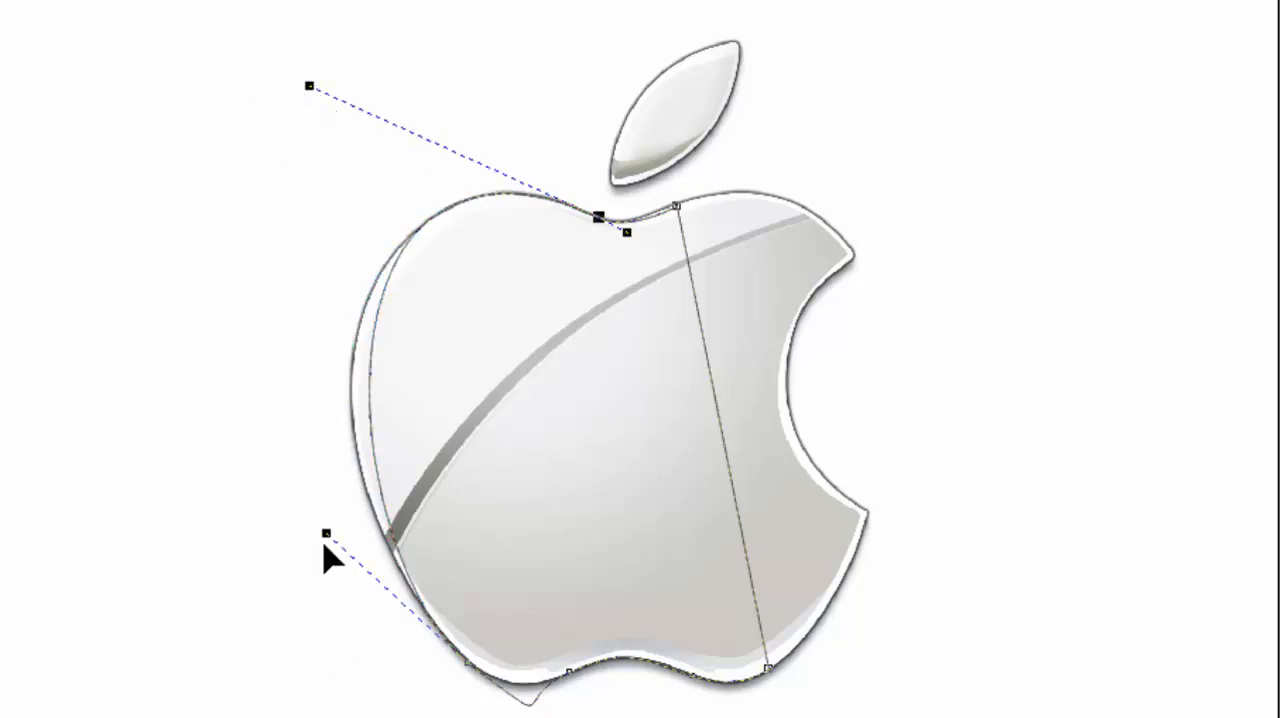
{"action": "left_click_drag", "start_coordinate": [326, 534], "coordinate": [286, 532]}
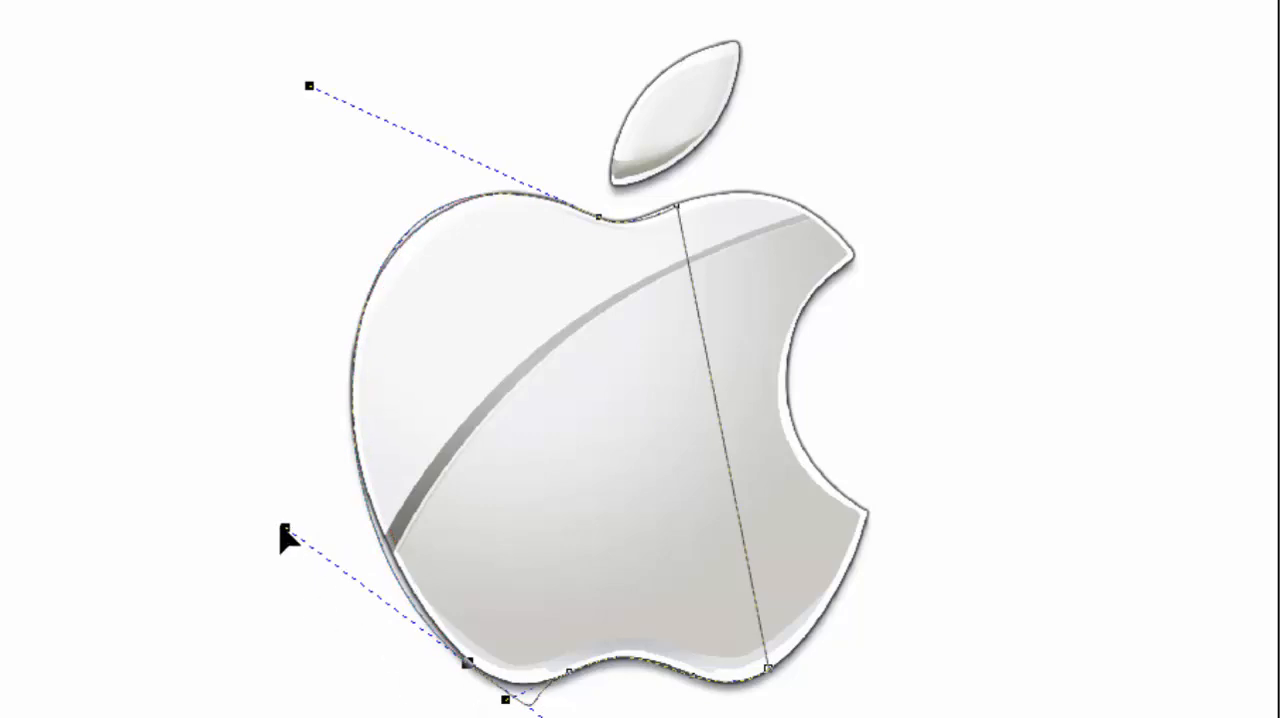
{"action": "left_click_drag", "start_coordinate": [298, 506], "coordinate": [299, 495]}
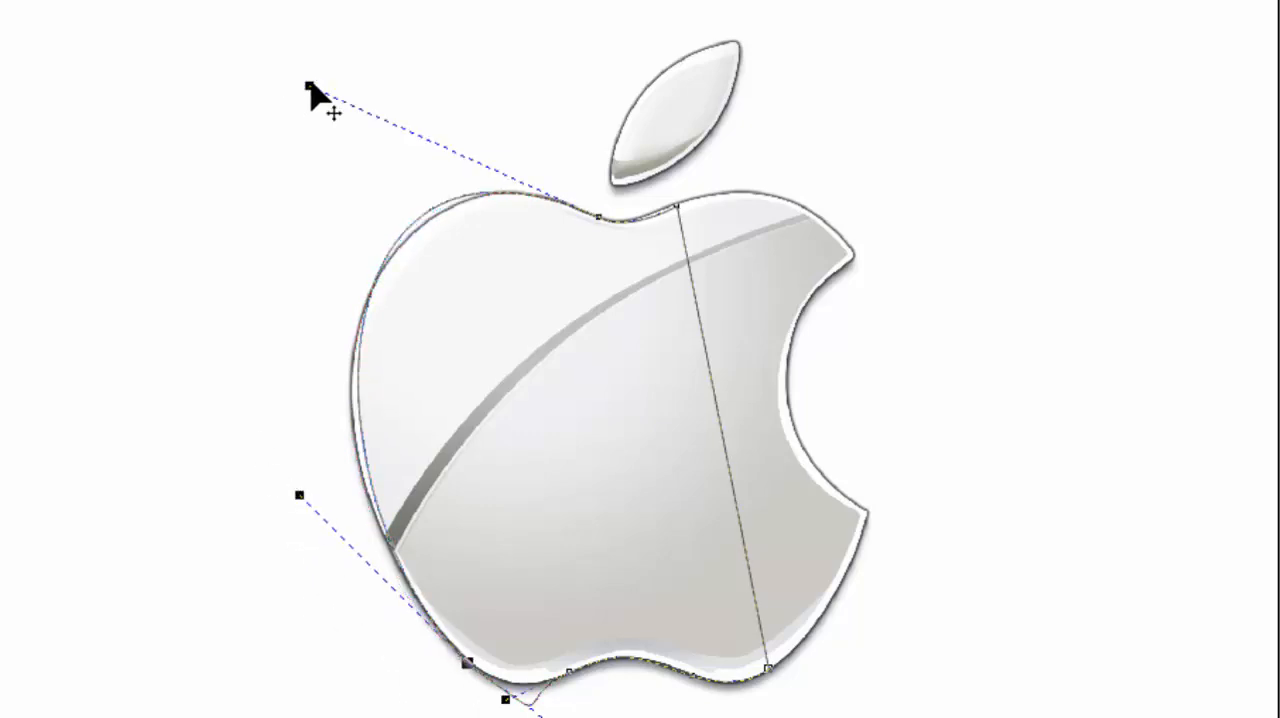
{"action": "mouse_move", "coordinate": [310, 86]}
{"action": "left_mouse_down"}
{"action": "mouse_move", "coordinate": [304, 107]}
{"action": "mouse_move", "coordinate": [316, 92]}
{"action": "left_mouse_up"}
{"action": "left_click_drag", "start_coordinate": [299, 497], "coordinate": [283, 502]}
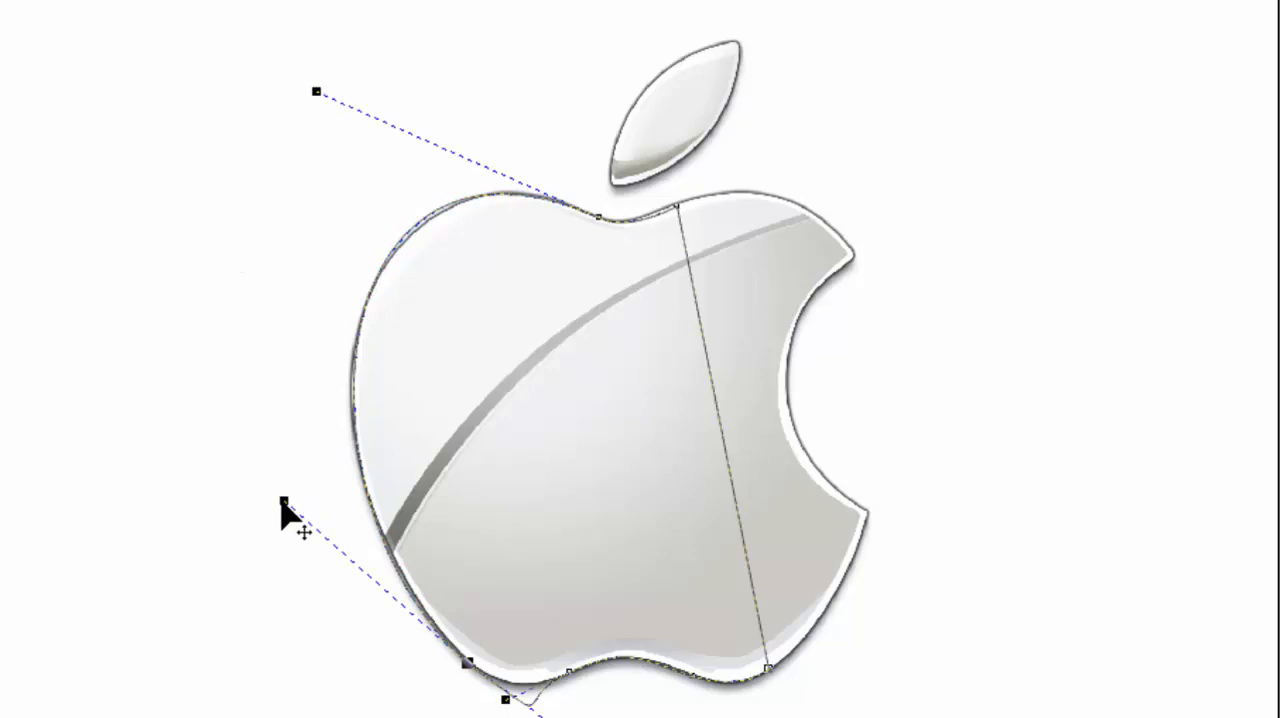
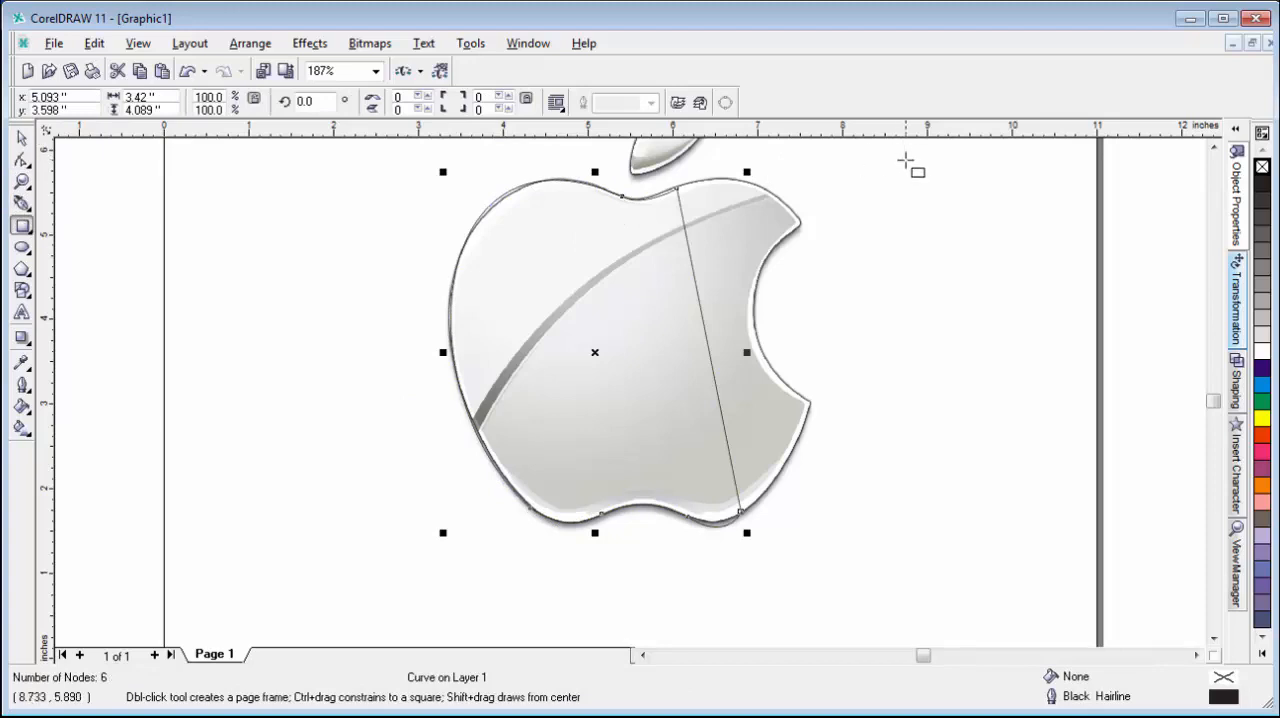
Draw a rectangle about 3.01 x 5.70 in over the apple's right half and trim the traced curve with it, keeping the rectangle.
{"action": "left_click_drag", "start_coordinate": [913, 148], "coordinate": [656, 633]}
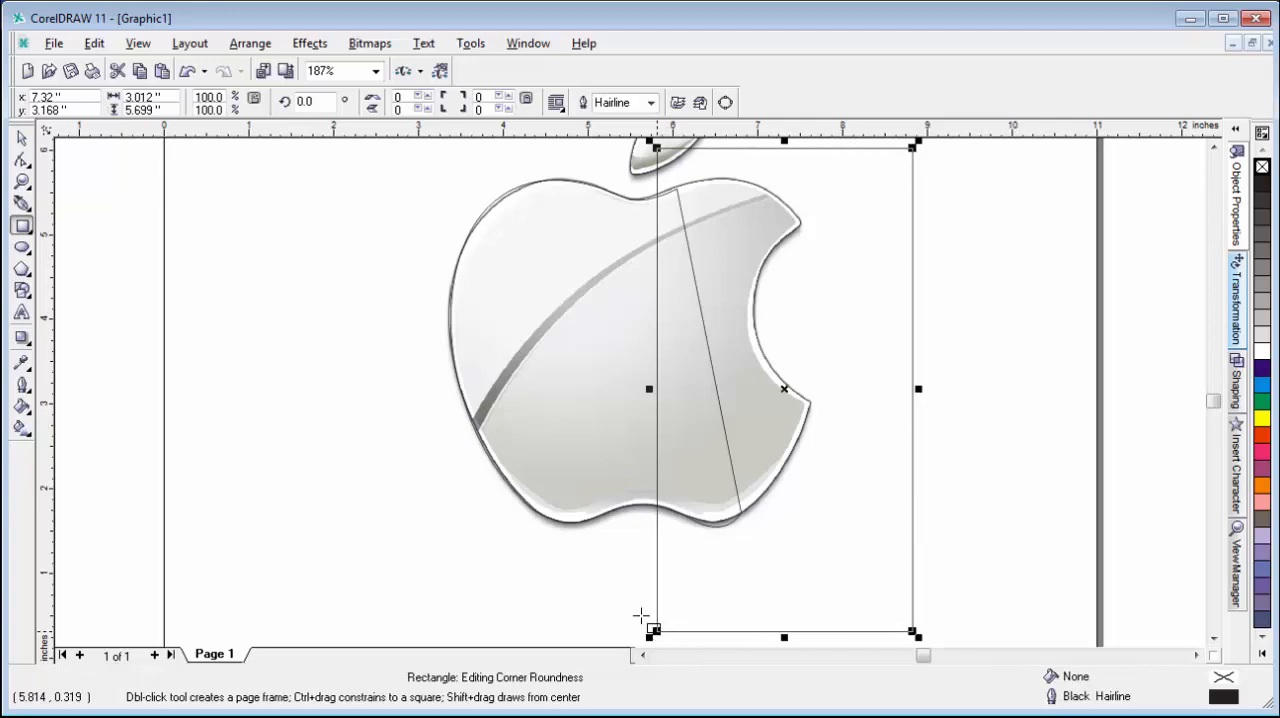
{"action": "left_click", "coordinate": [1237, 380]}
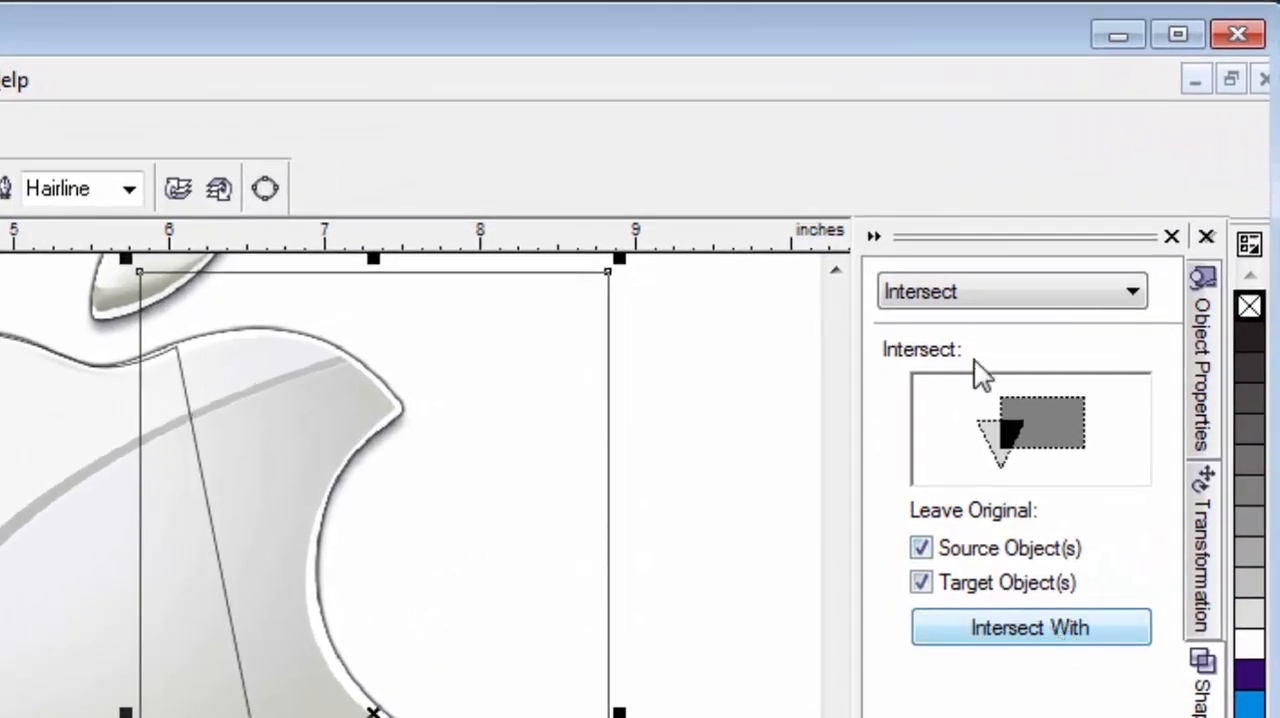
{"action": "left_click", "coordinate": [974, 292]}
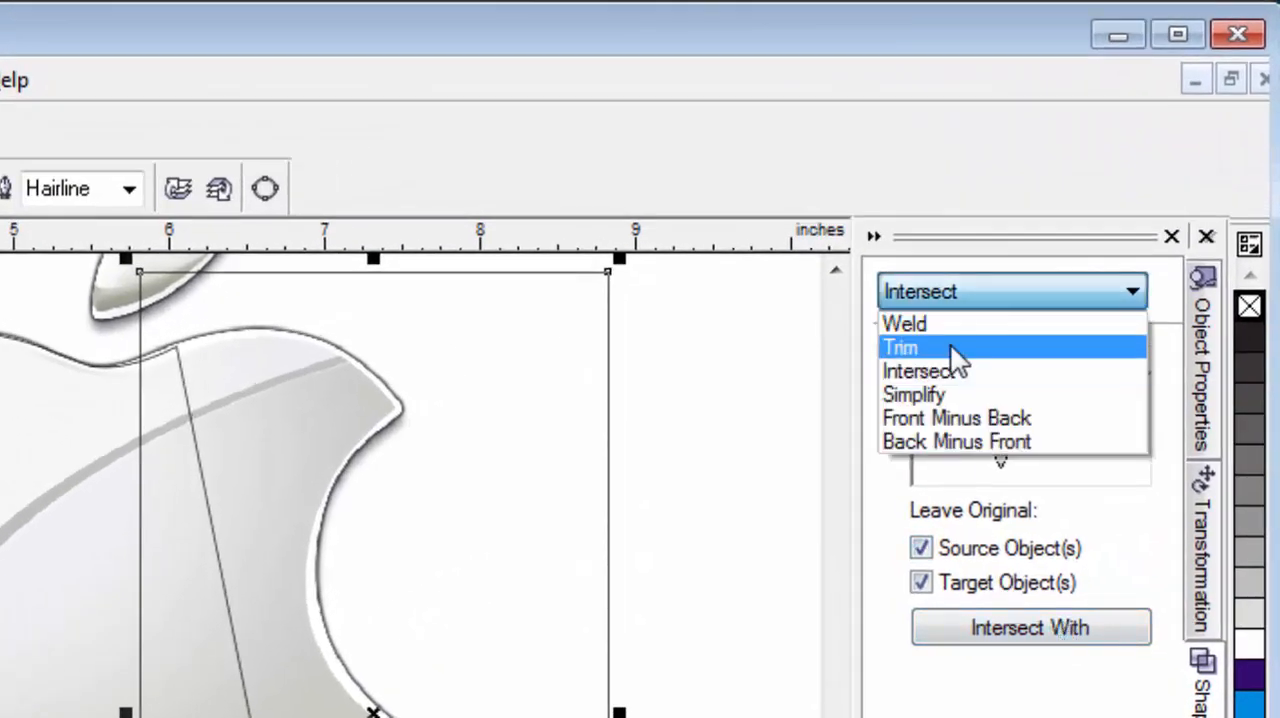
{"action": "left_click", "coordinate": [951, 346]}
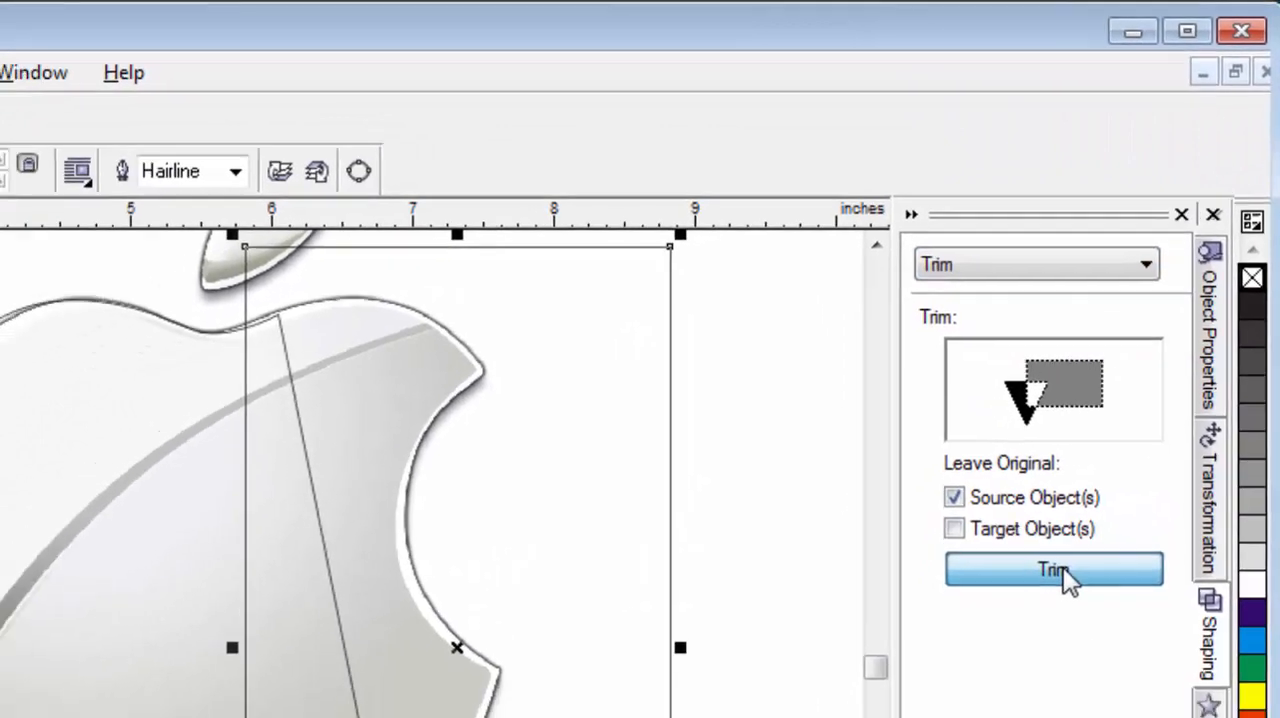
{"action": "left_click", "coordinate": [1041, 626]}
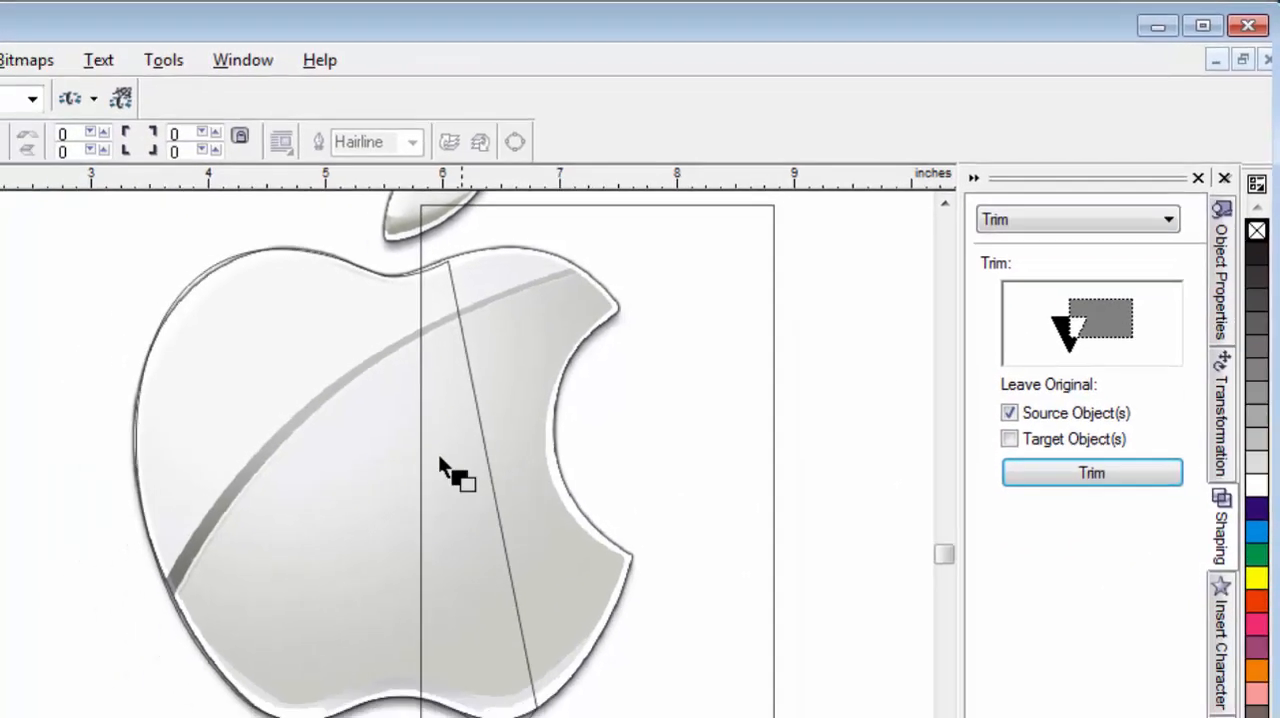
{"action": "left_click", "coordinate": [335, 367]}
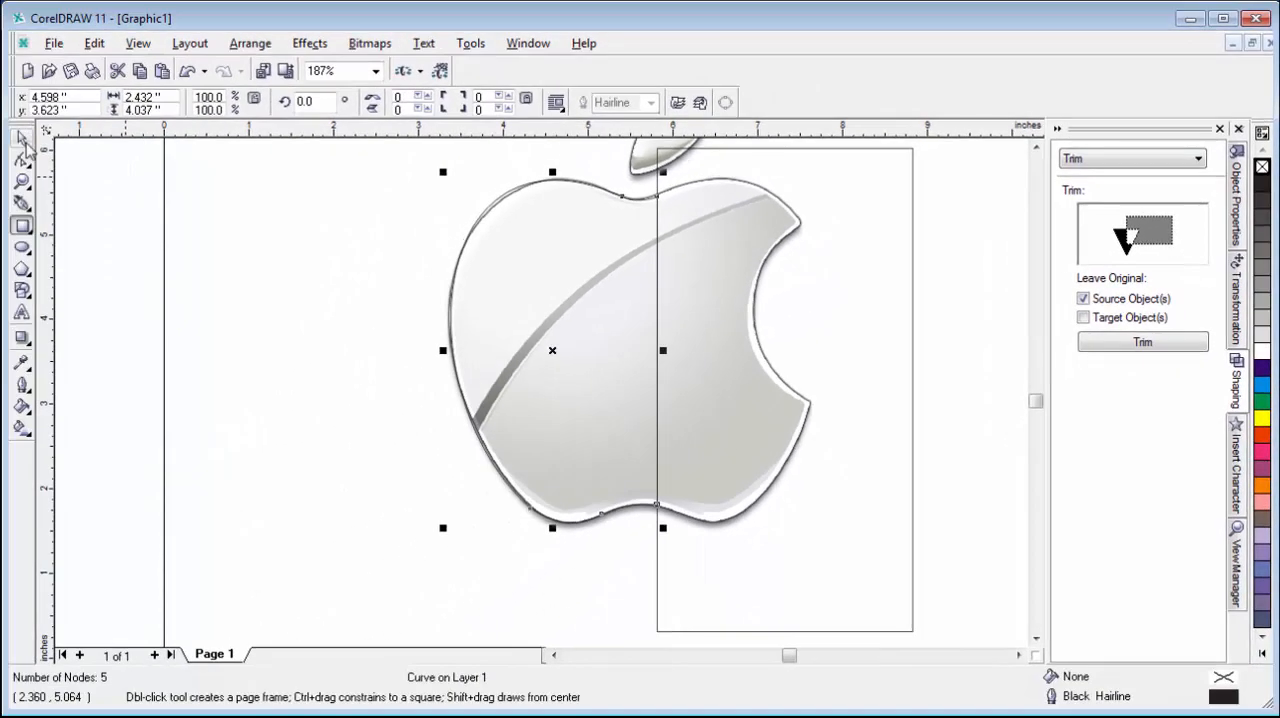
Delete the rectangle used for trimming.
{"action": "left_click", "coordinate": [22, 140]}
{"action": "left_click", "coordinate": [911, 316]}
{"action": "key", "text": "Delete"}
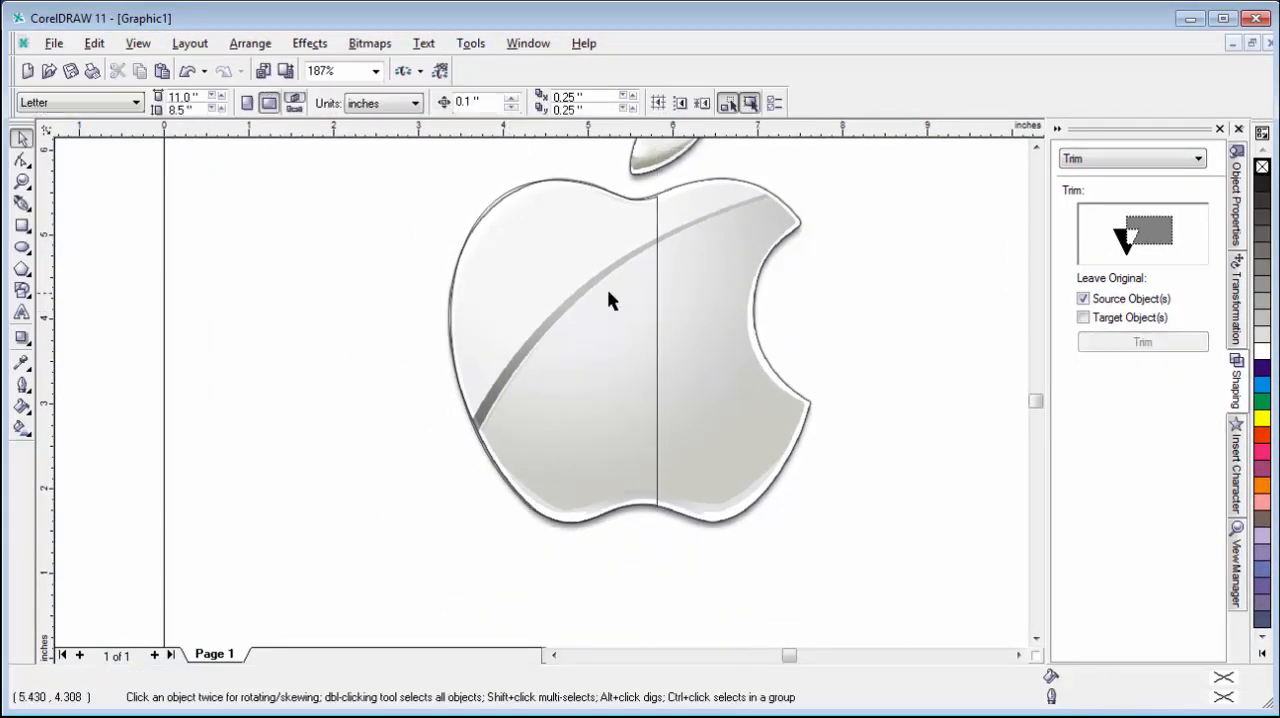
Duplicate the left half of the apple outline 2.432 in to the right and mirror the copy horizontally.
{"action": "left_click", "coordinate": [577, 293]}
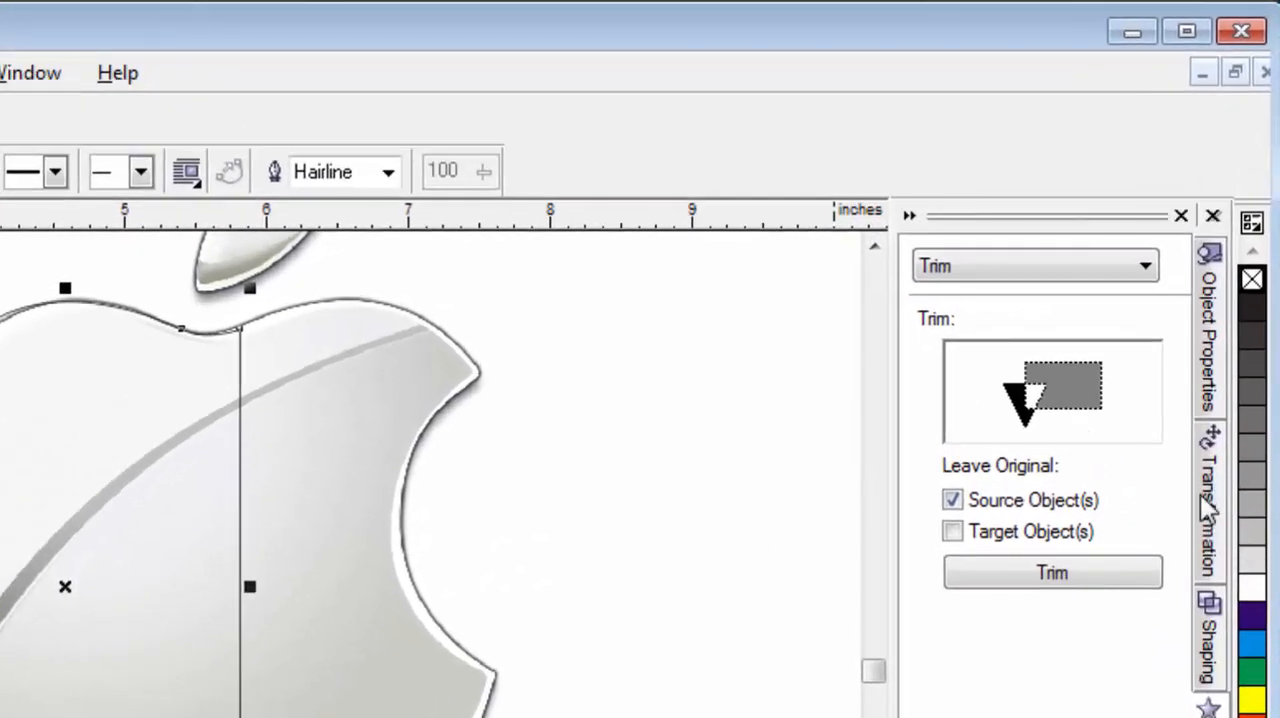
{"action": "left_click", "coordinate": [1208, 505]}
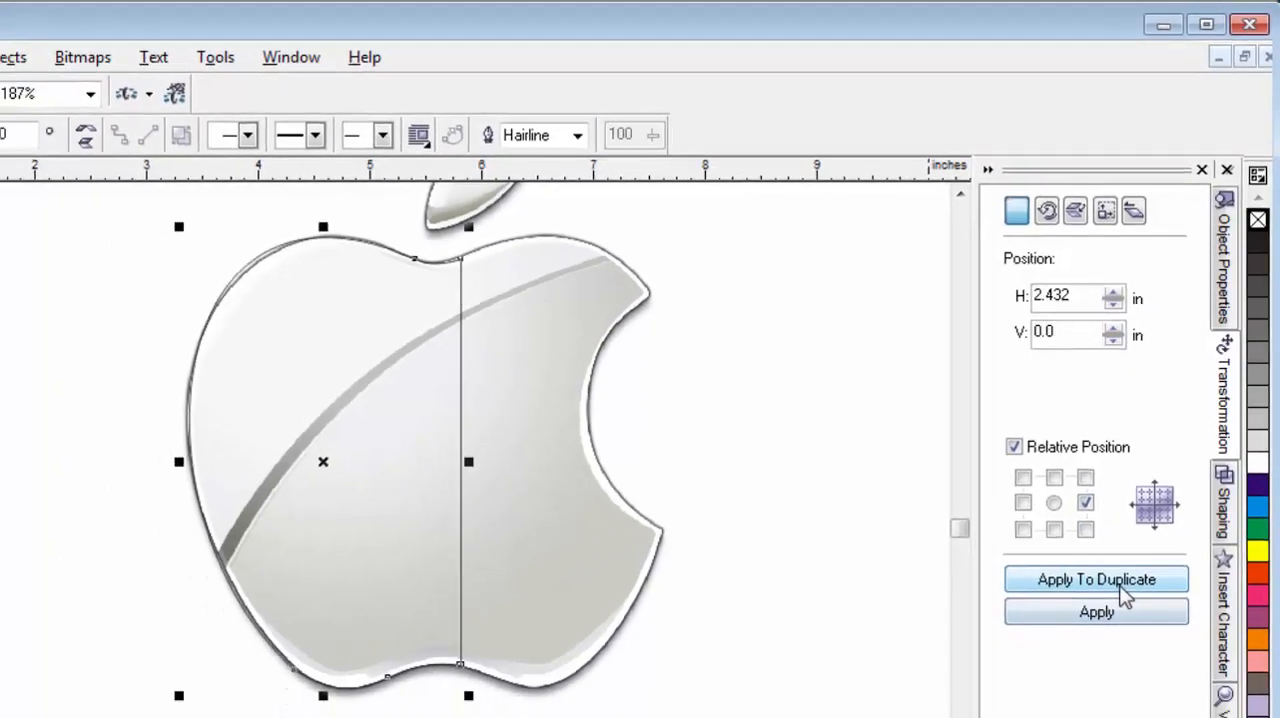
{"action": "left_click", "coordinate": [1104, 545]}
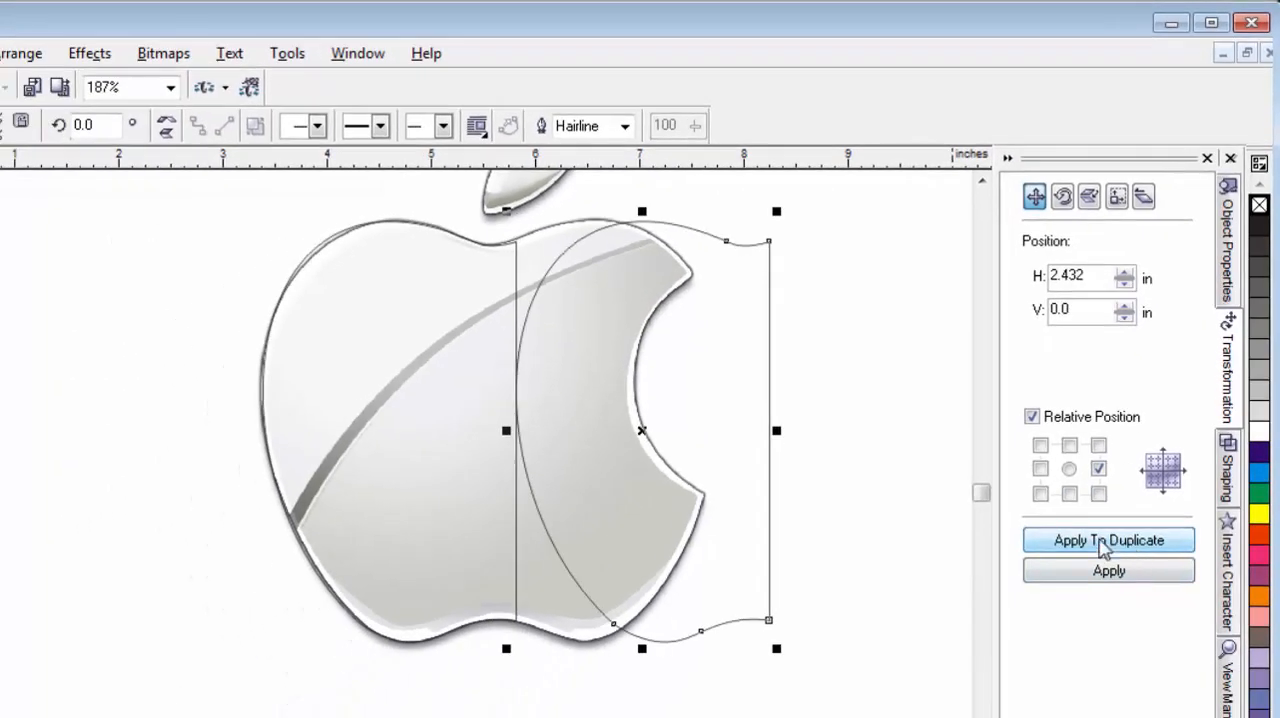
{"action": "left_click", "coordinate": [166, 126]}
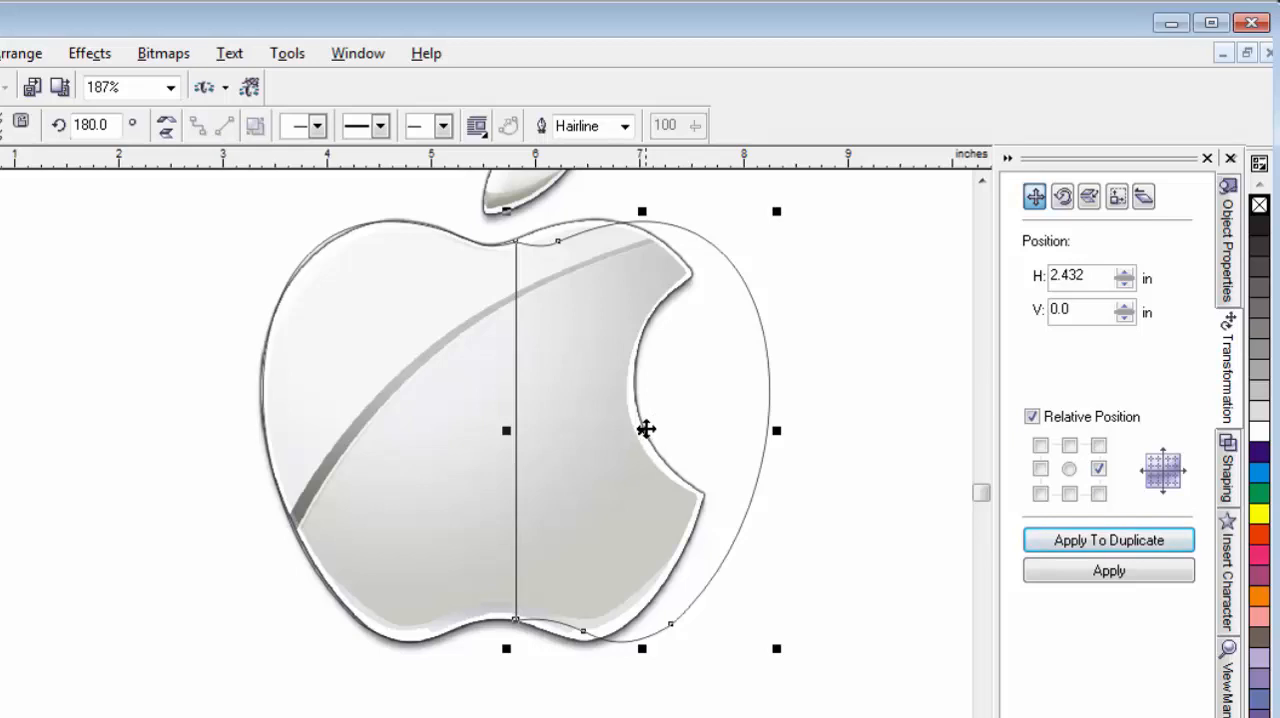
Move the mirrored half left until it follows the apple's right edge, and weld it to the left half without keeping originals.
{"action": "left_click_drag", "start_coordinate": [646, 429], "coordinate": [597, 427]}
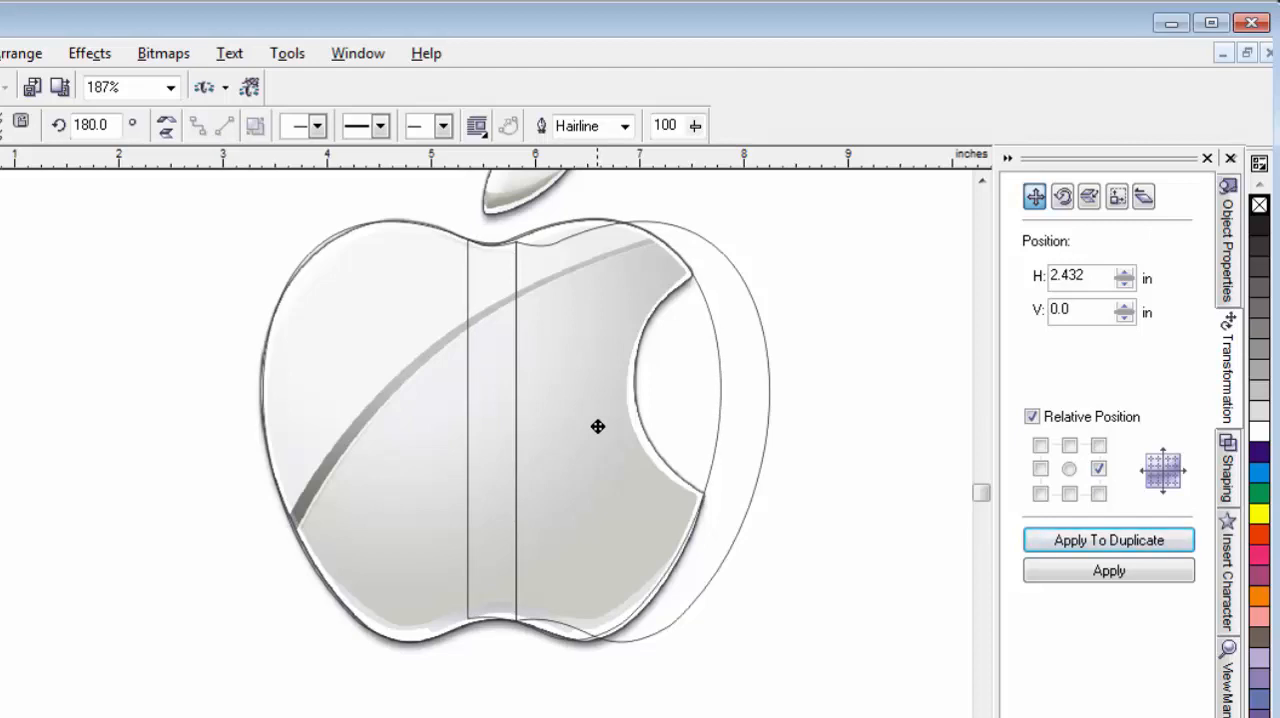
{"action": "left_click_drag", "start_coordinate": [597, 427], "coordinate": [596, 427]}
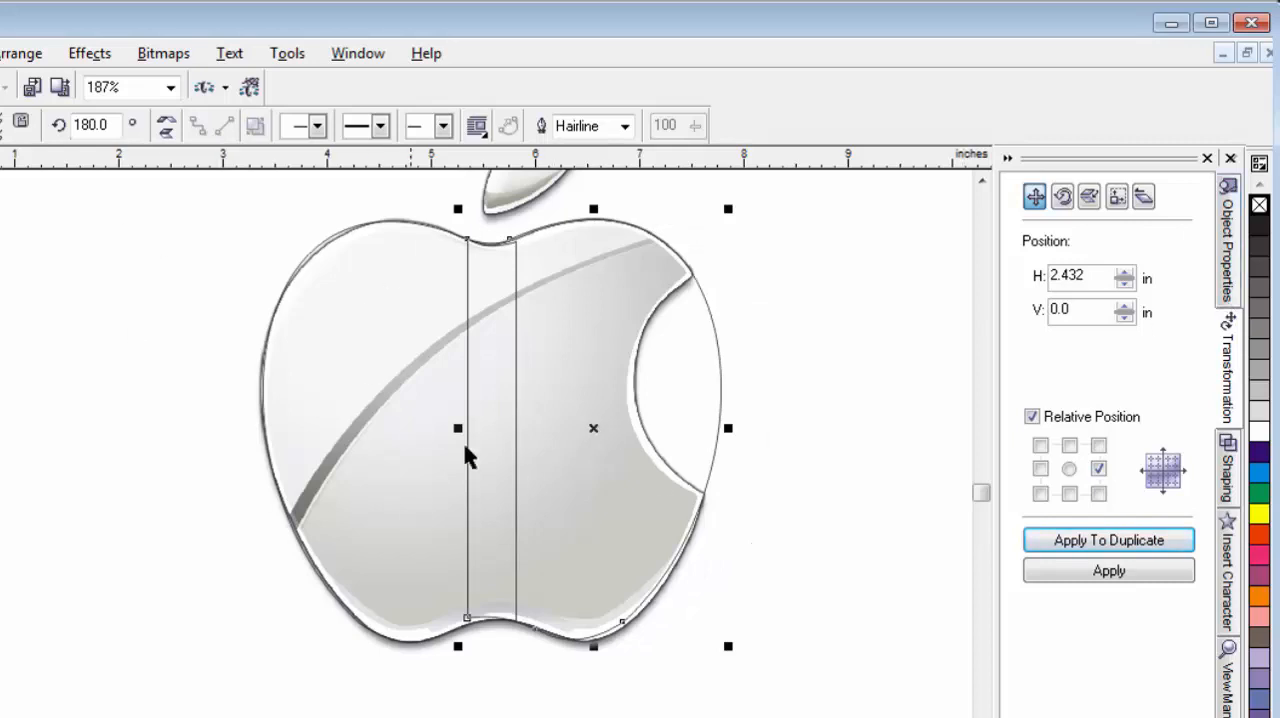
{"action": "left_click", "coordinate": [1229, 468]}
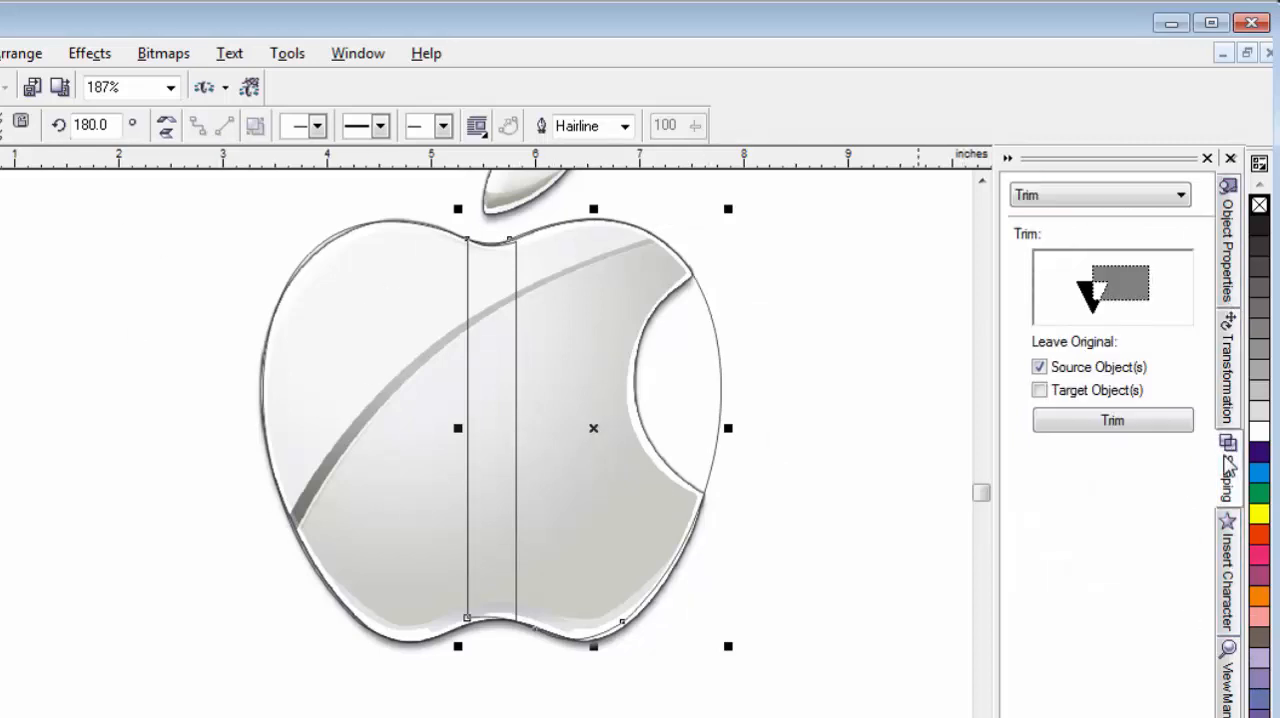
{"action": "left_click", "coordinate": [1093, 200]}
{"action": "left_click", "coordinate": [1050, 211]}
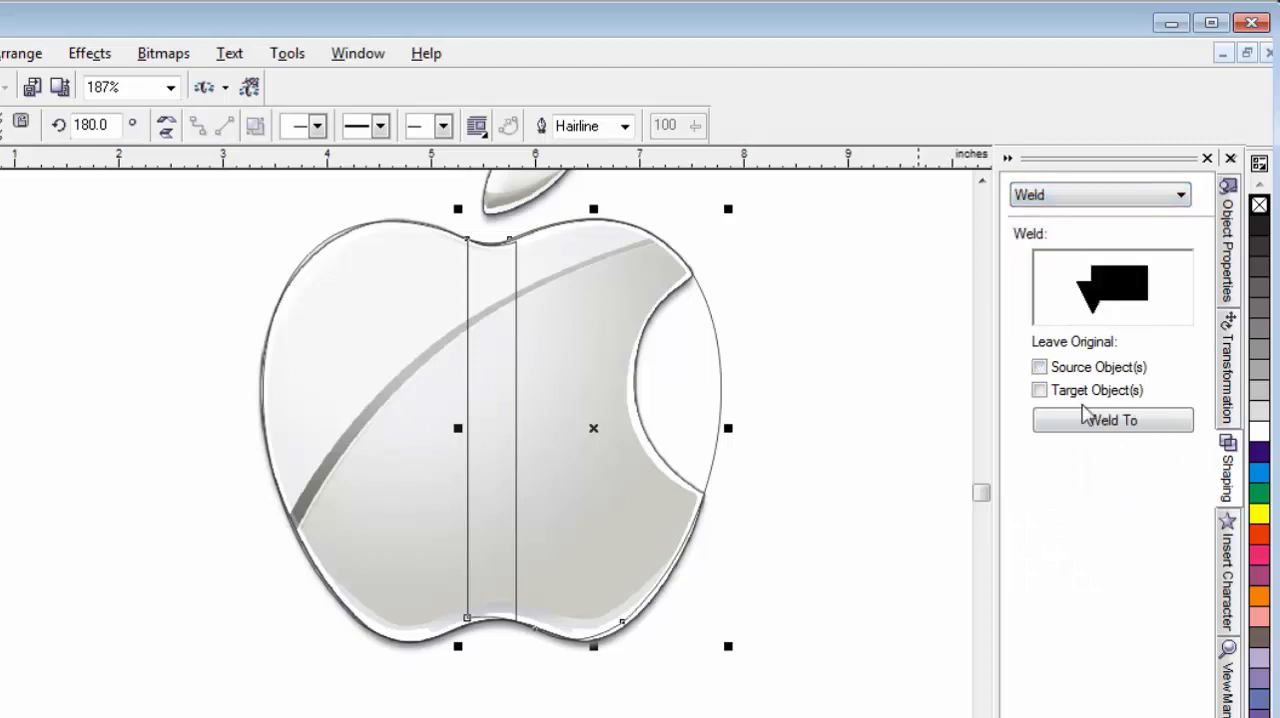
{"action": "left_click", "coordinate": [1112, 420]}
{"action": "left_click", "coordinate": [371, 343]}
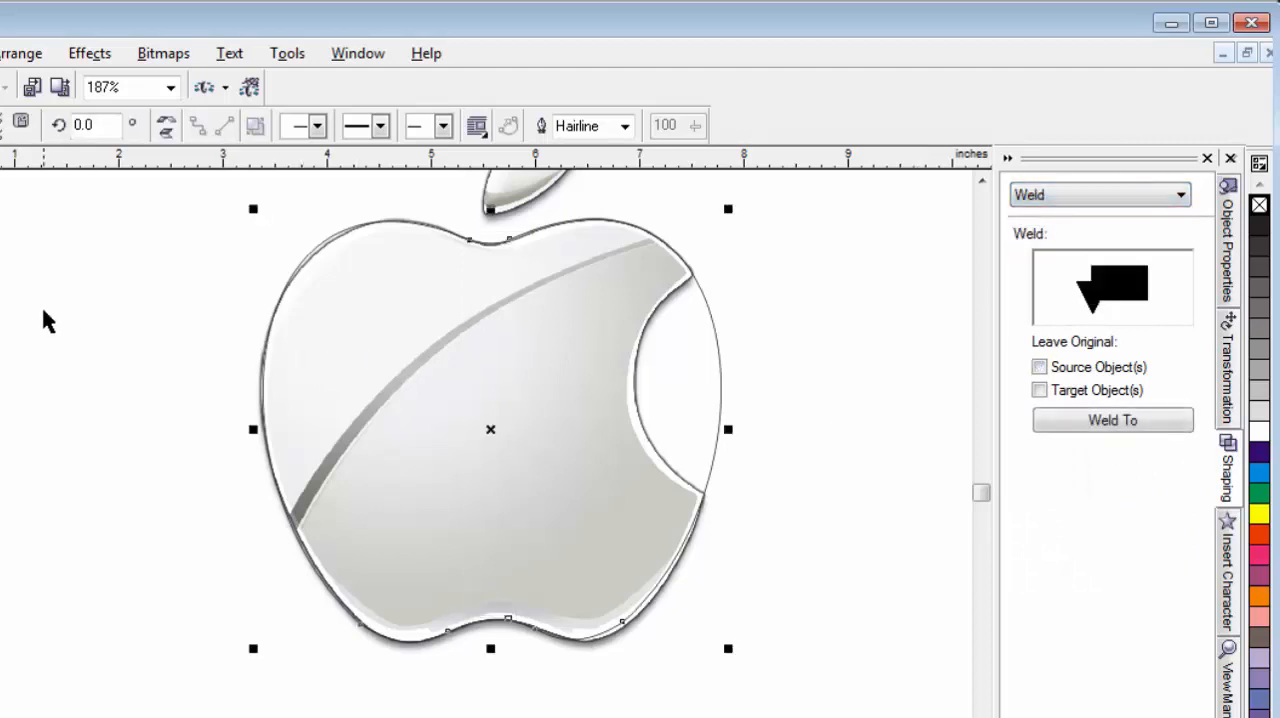
{"action": "left_click", "coordinate": [43, 317]}
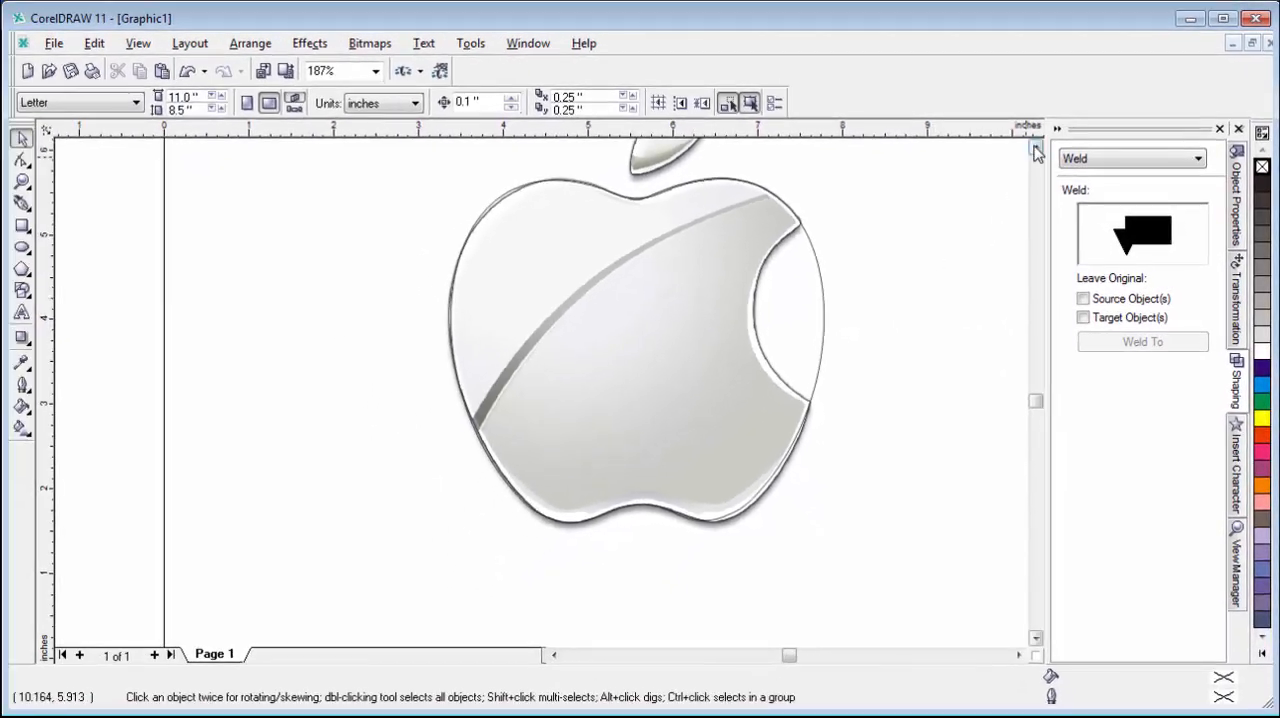
Draw a circle about 2.66 in across and move it over the bite on the apple's right side.
{"action": "left_click", "coordinate": [1036, 147]}
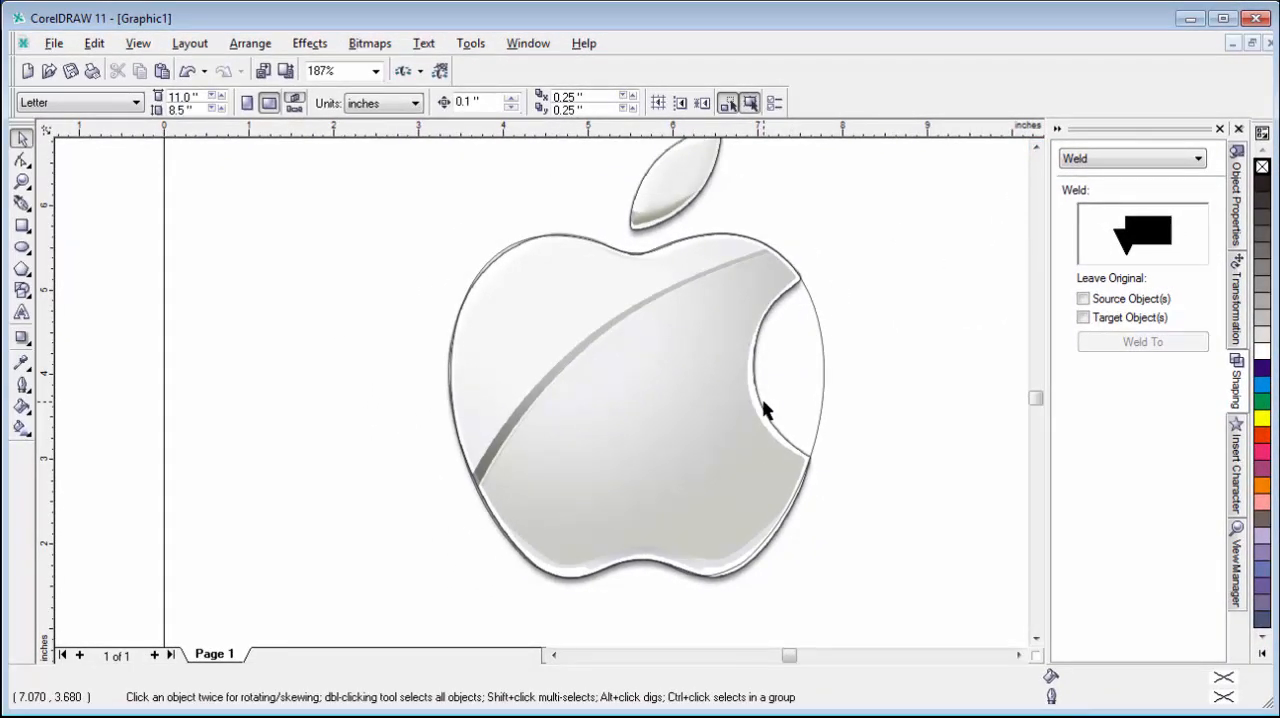
{"action": "left_click", "coordinate": [22, 248]}
{"action": "left_click_drag", "start_coordinate": [631, 287], "coordinate": [847, 505]}
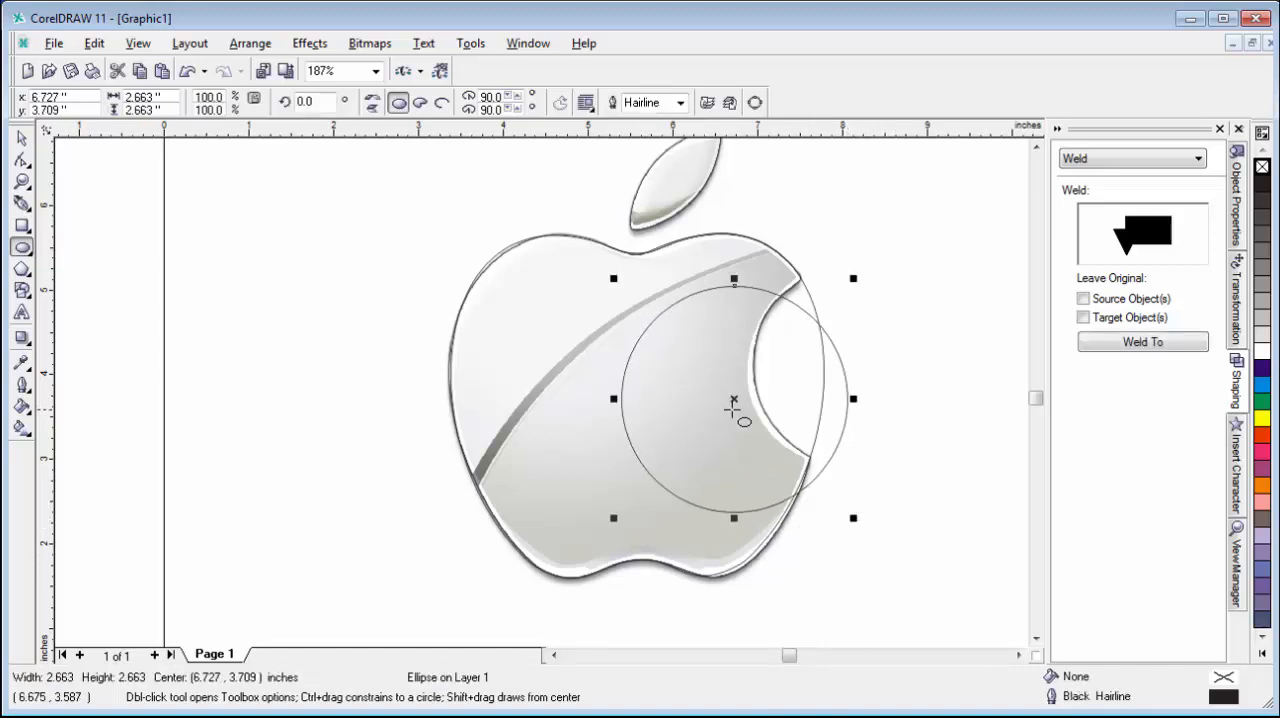
{"action": "left_click_drag", "start_coordinate": [733, 401], "coordinate": [863, 374]}
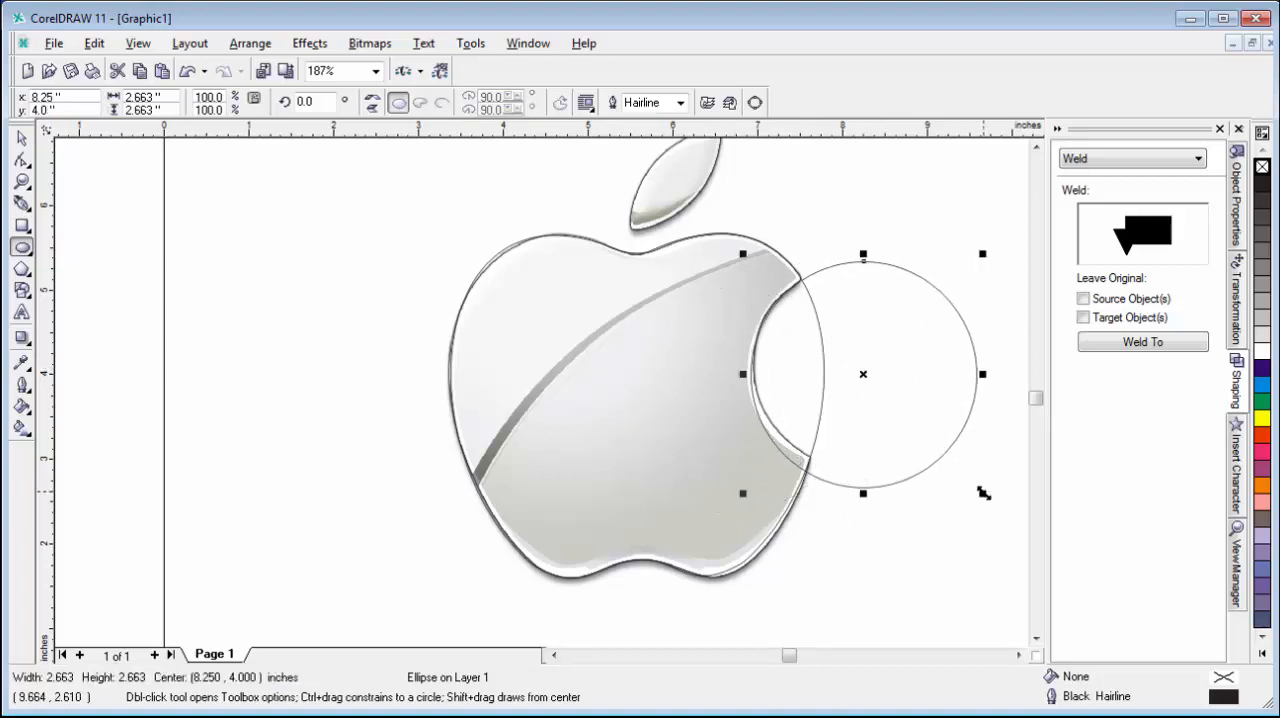
Shrink the circle and nudge it until its left arc follows the edge of the bite.
{"action": "left_click_drag", "start_coordinate": [979, 492], "coordinate": [961, 471]}
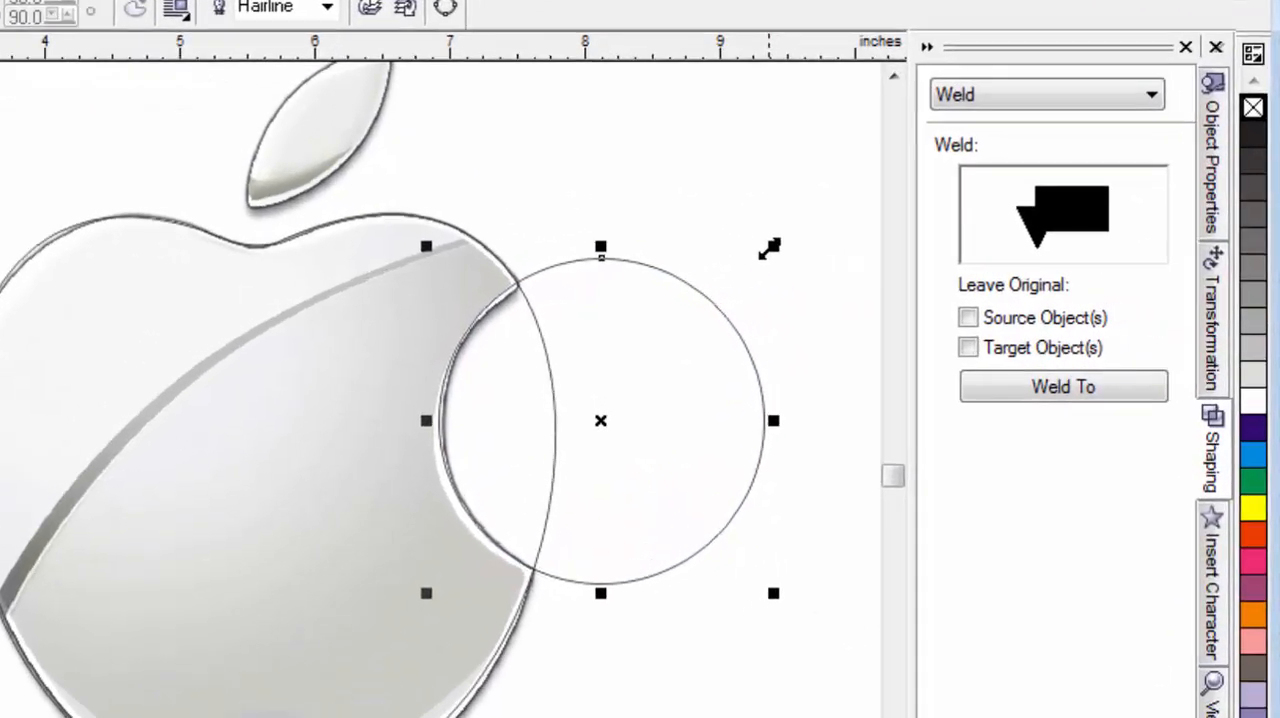
{"action": "left_click_drag", "start_coordinate": [961, 254], "coordinate": [953, 262]}
{"action": "left_click_drag", "start_coordinate": [721, 260], "coordinate": [721, 258]}
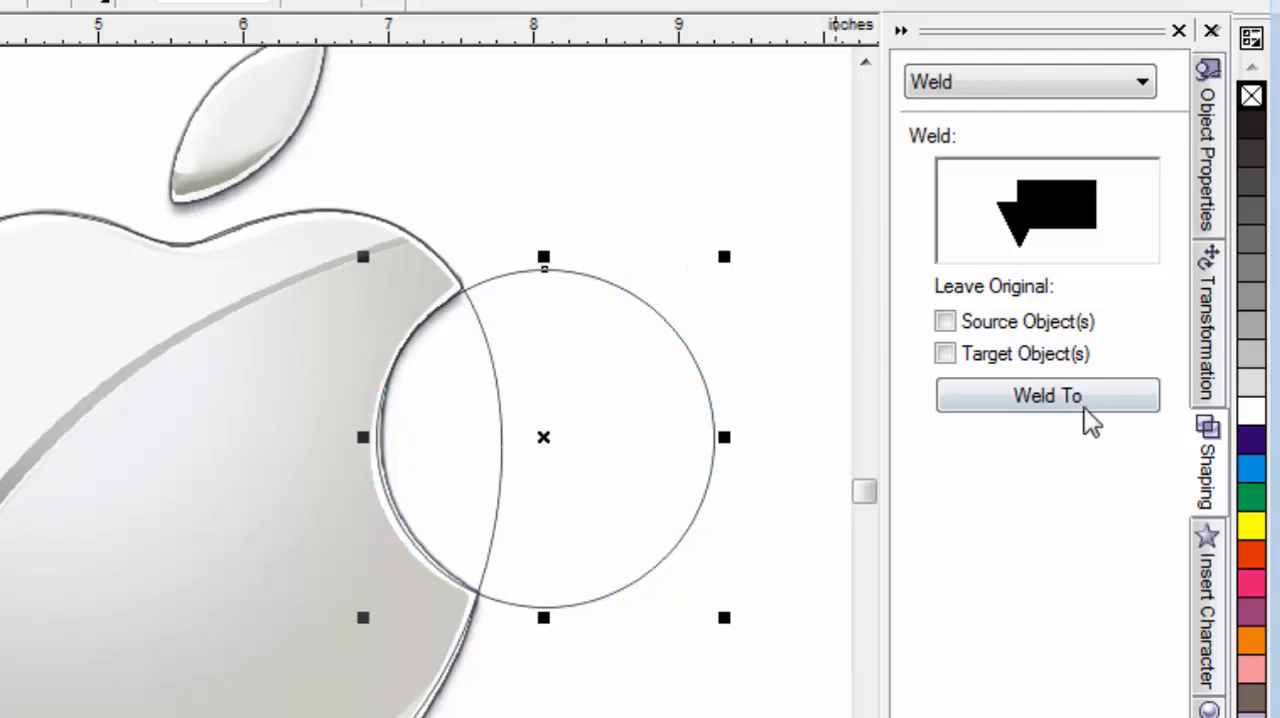
Trim the welded apple outline with the circle, keeping only the source circle.
{"action": "left_click", "coordinate": [1008, 90]}
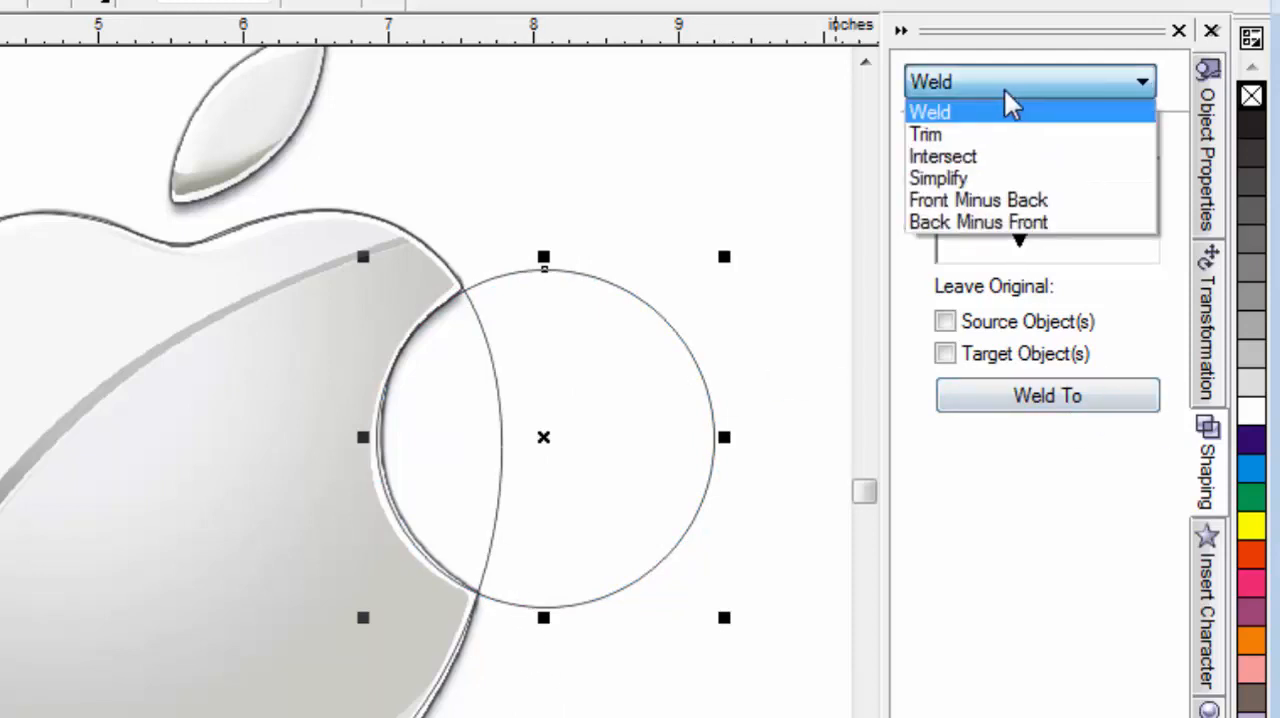
{"action": "left_click", "coordinate": [955, 136]}
{"action": "left_click", "coordinate": [1046, 400]}
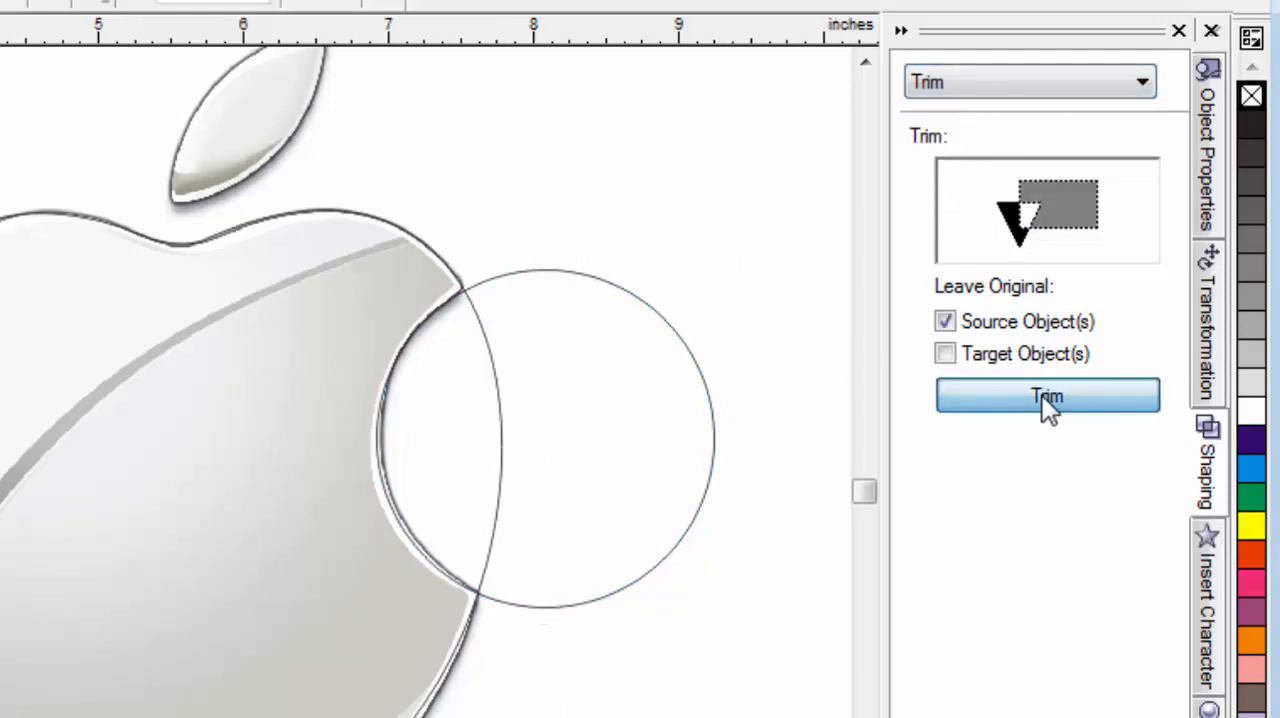
{"action": "left_click", "coordinate": [222, 369]}
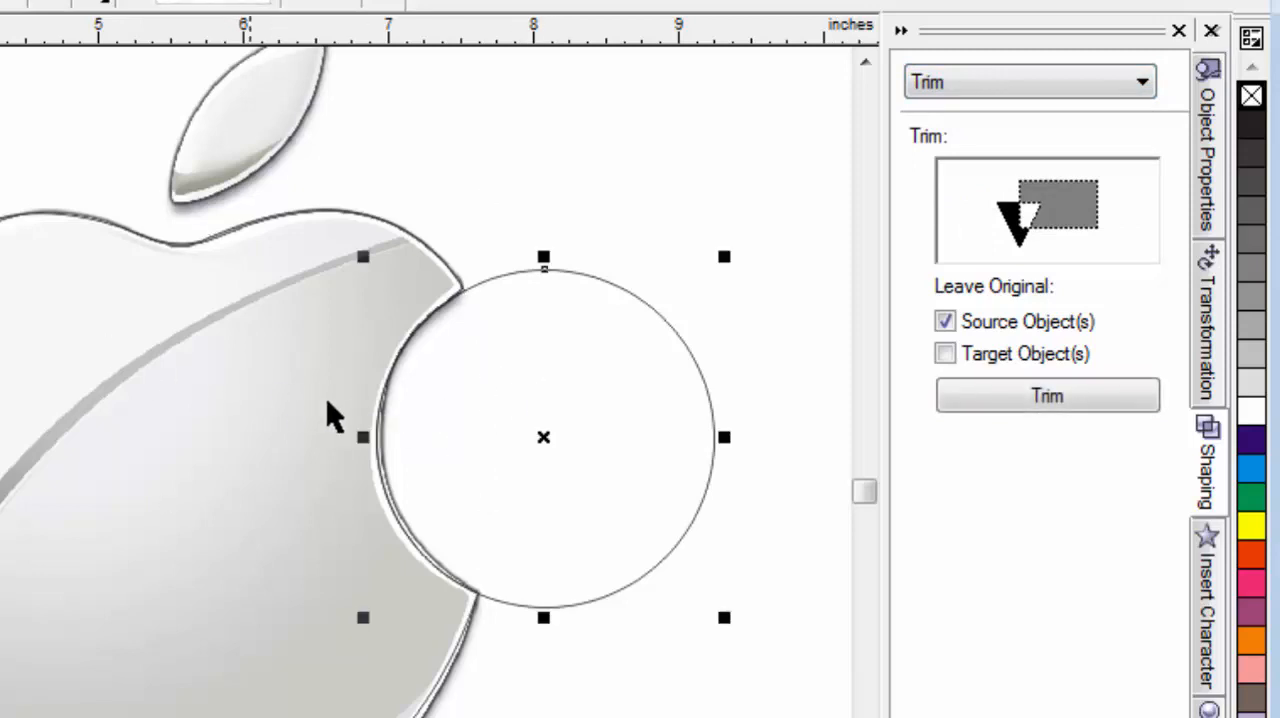
Move the circle from the bite up to the leaf so its arc follows the leaf's upper-left edge.
{"action": "left_click_drag", "start_coordinate": [510, 410], "coordinate": [625, 427]}
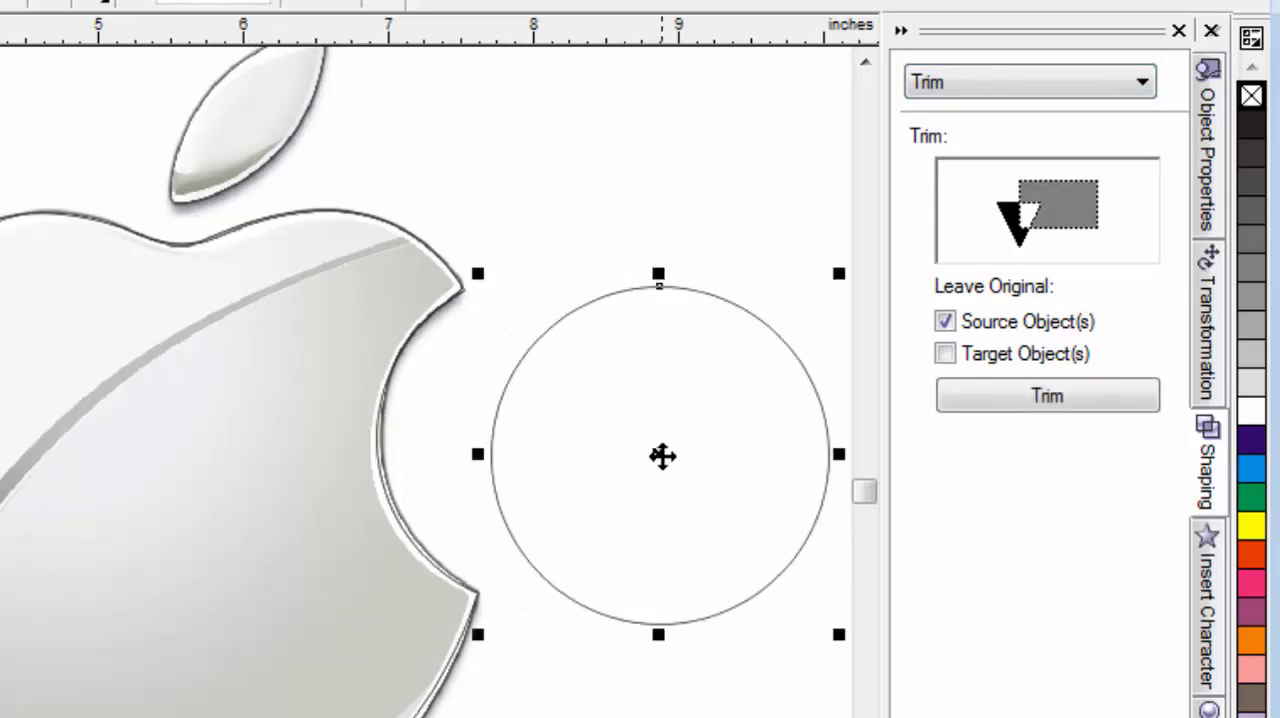
{"action": "left_click", "coordinate": [866, 63]}
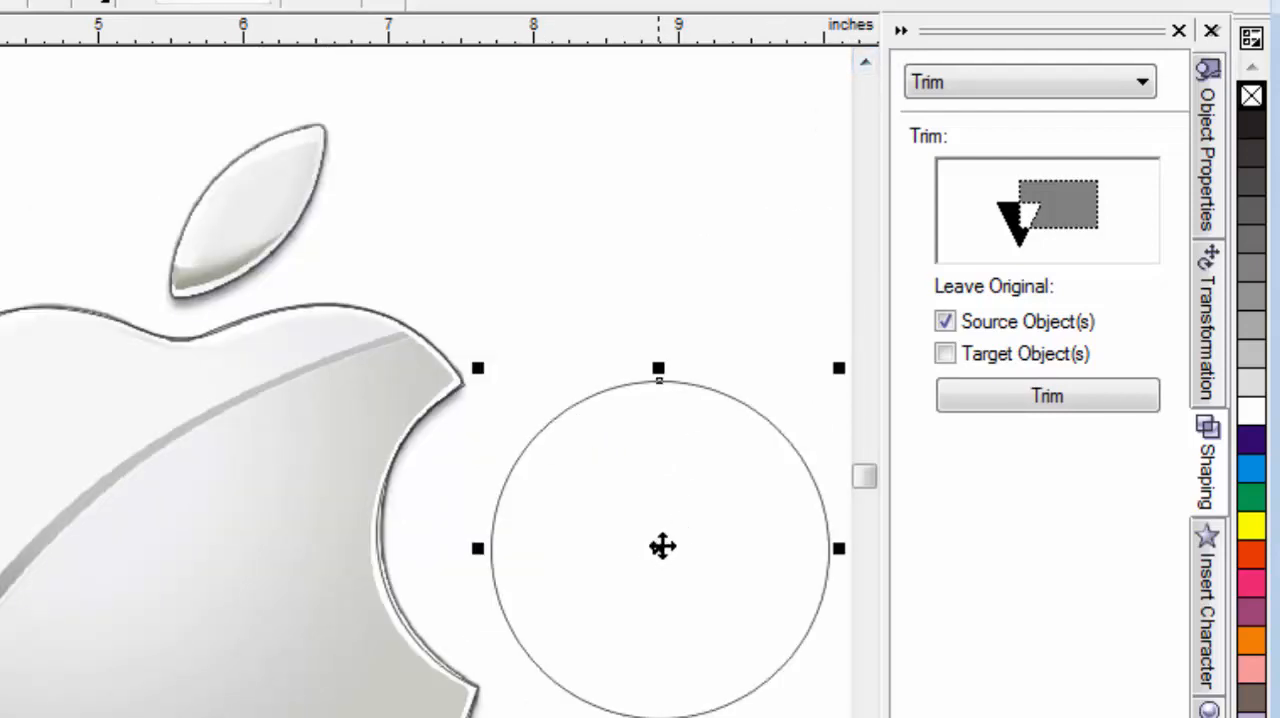
{"action": "left_click_drag", "start_coordinate": [662, 546], "coordinate": [340, 288]}
Place a copy of the circle up and to the left so its arc follows the leaf's lower-right edge.
{"action": "left_click", "coordinate": [864, 62]}
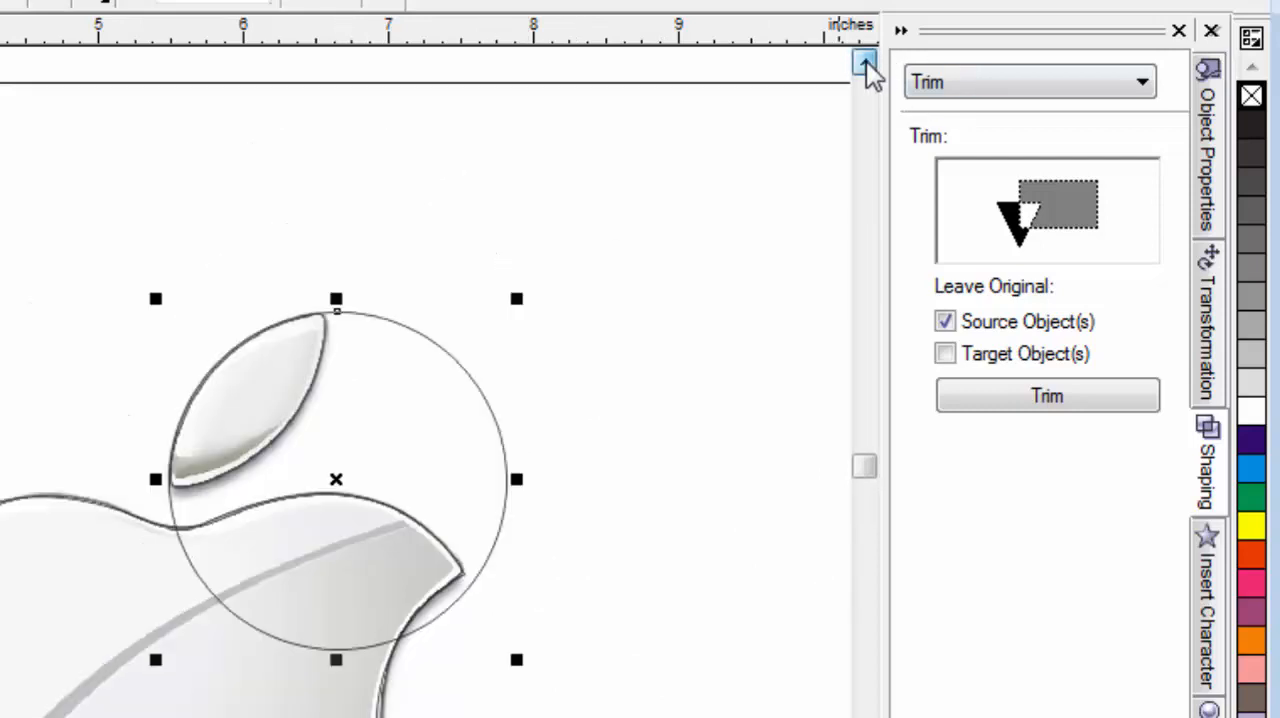
{"action": "left_click", "coordinate": [864, 62]}
{"action": "left_click_drag", "start_coordinate": [337, 571], "coordinate": [153, 412]}
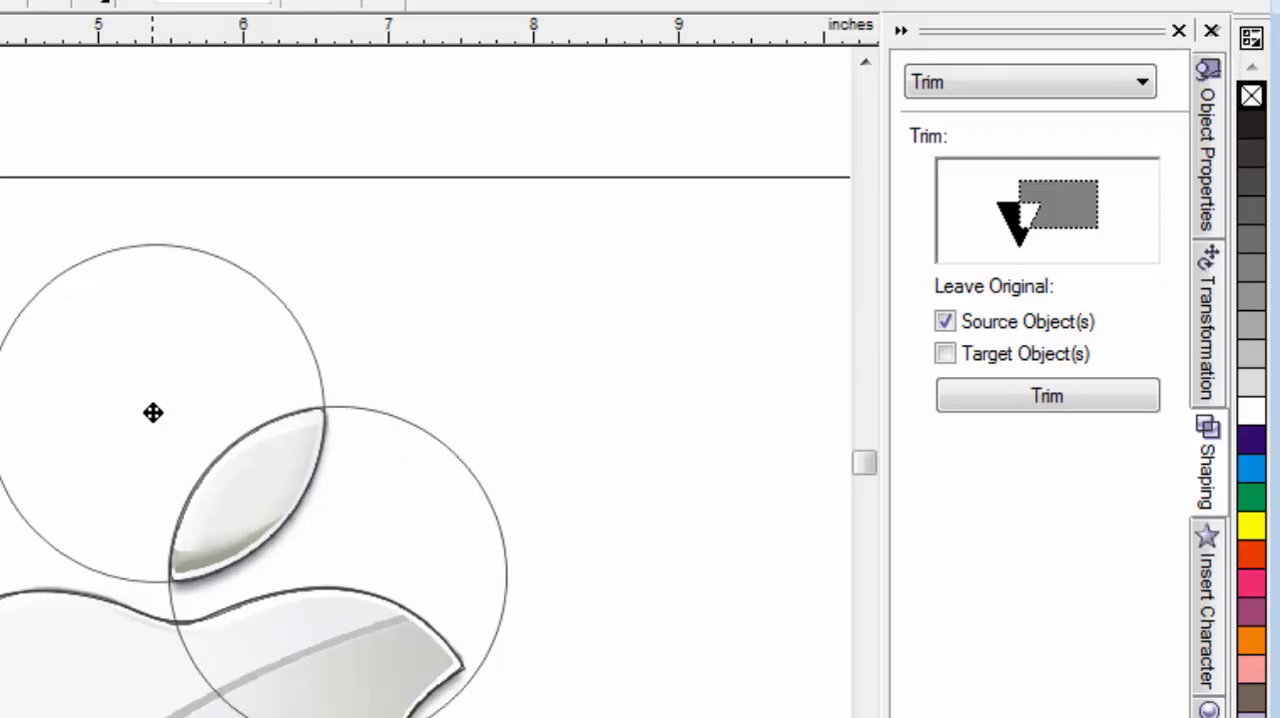
{"action": "left_click_drag", "start_coordinate": [153, 412], "coordinate": [153, 411]}
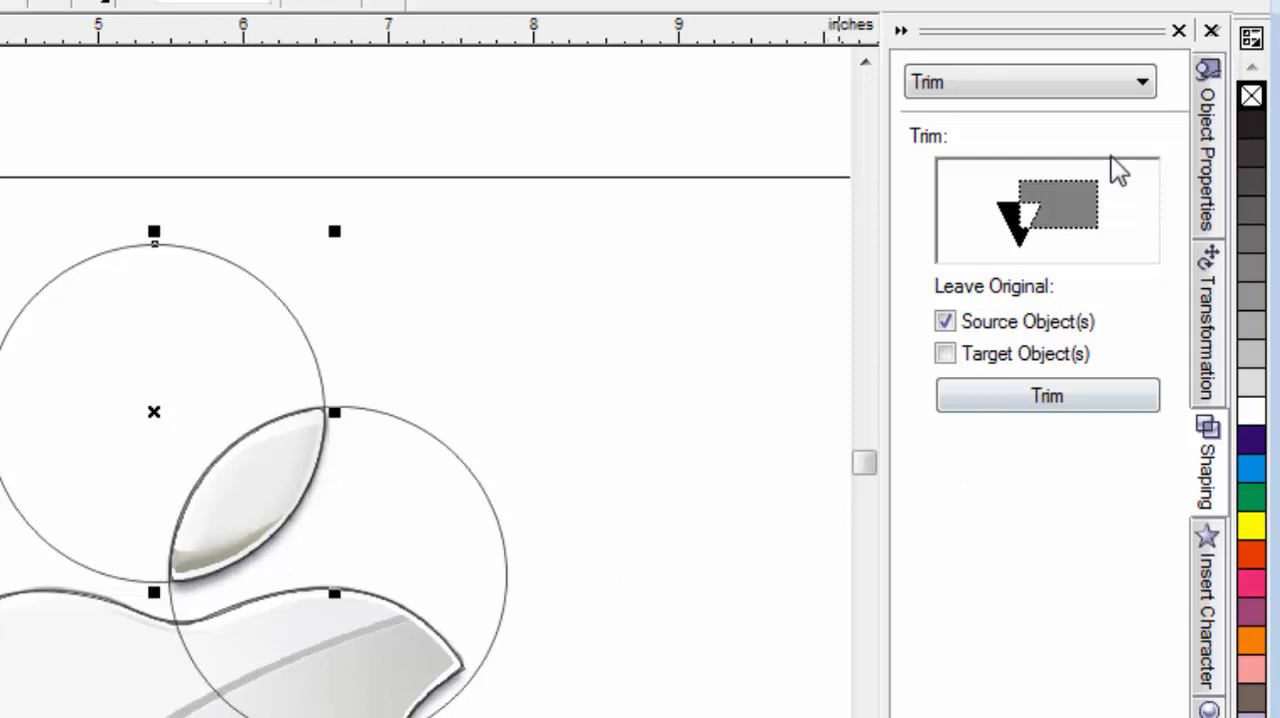
Intersect the two circles into the leaf shape without keeping the source and target objects.
{"action": "left_click", "coordinate": [1100, 82]}
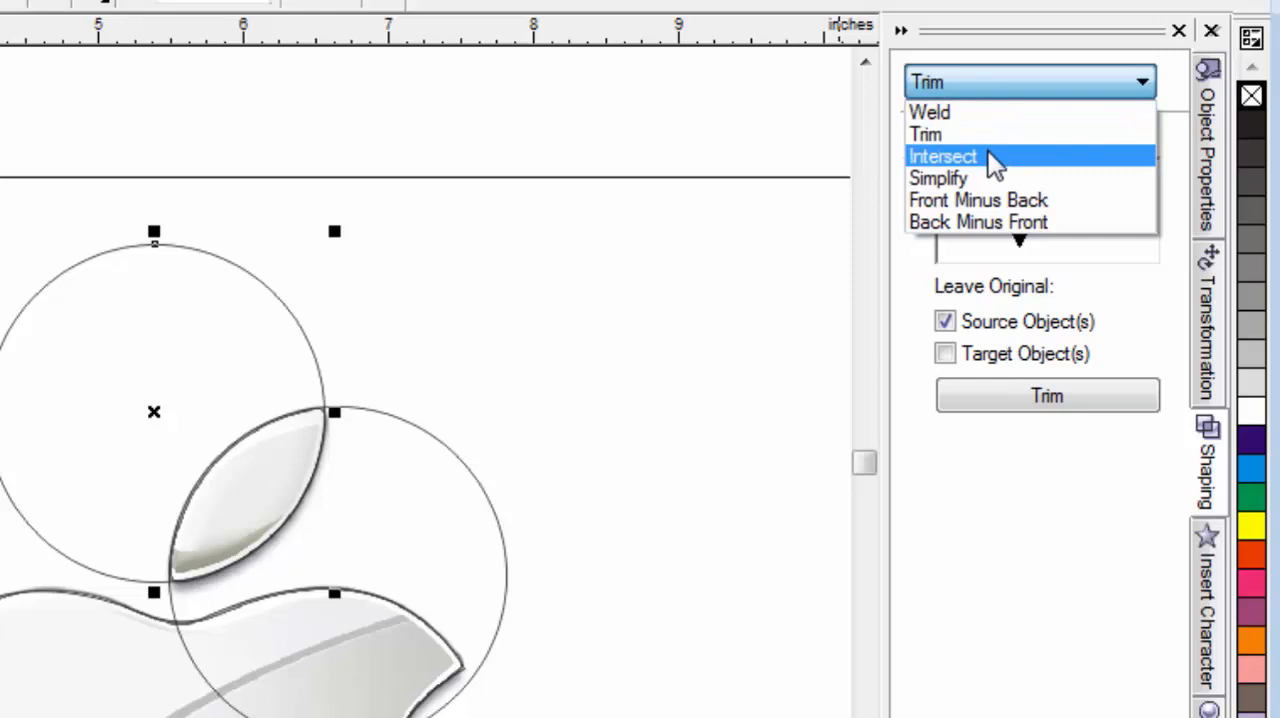
{"action": "left_click", "coordinate": [943, 157]}
{"action": "scroll", "coordinate": [786, 312], "scroll_direction": "up", "scroll_amount": 1}
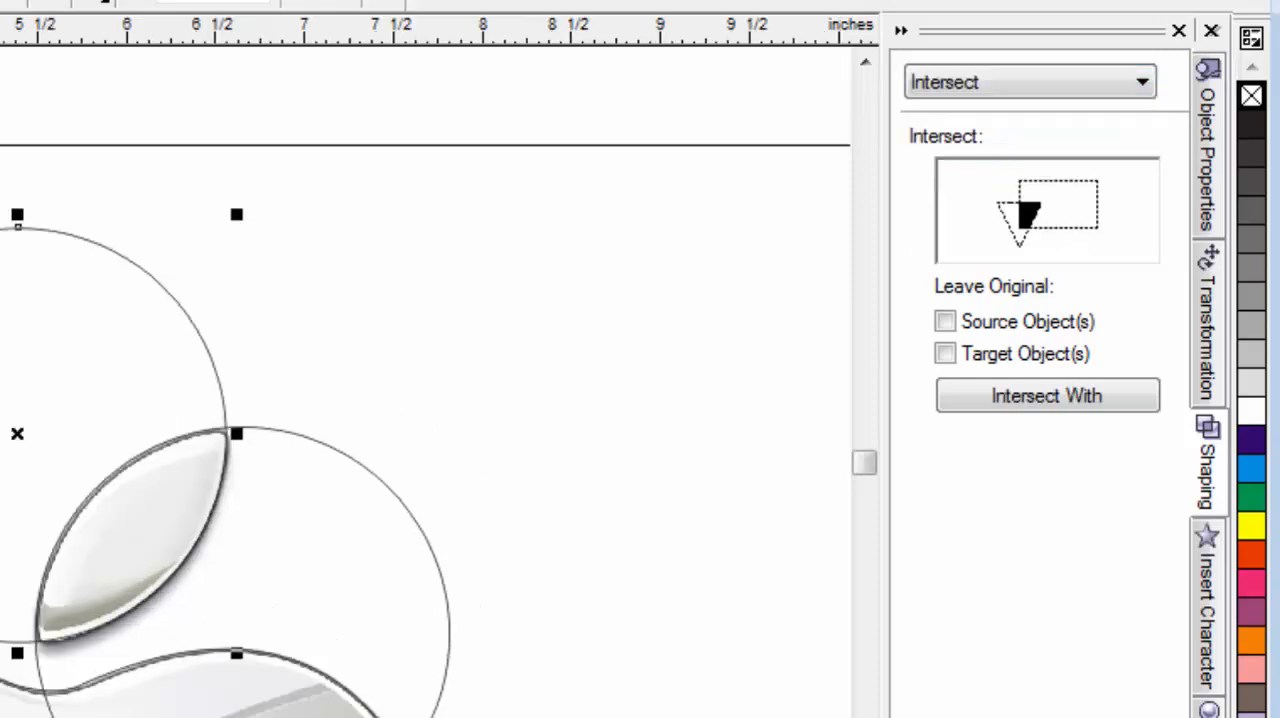
{"action": "left_click", "coordinate": [1064, 396]}
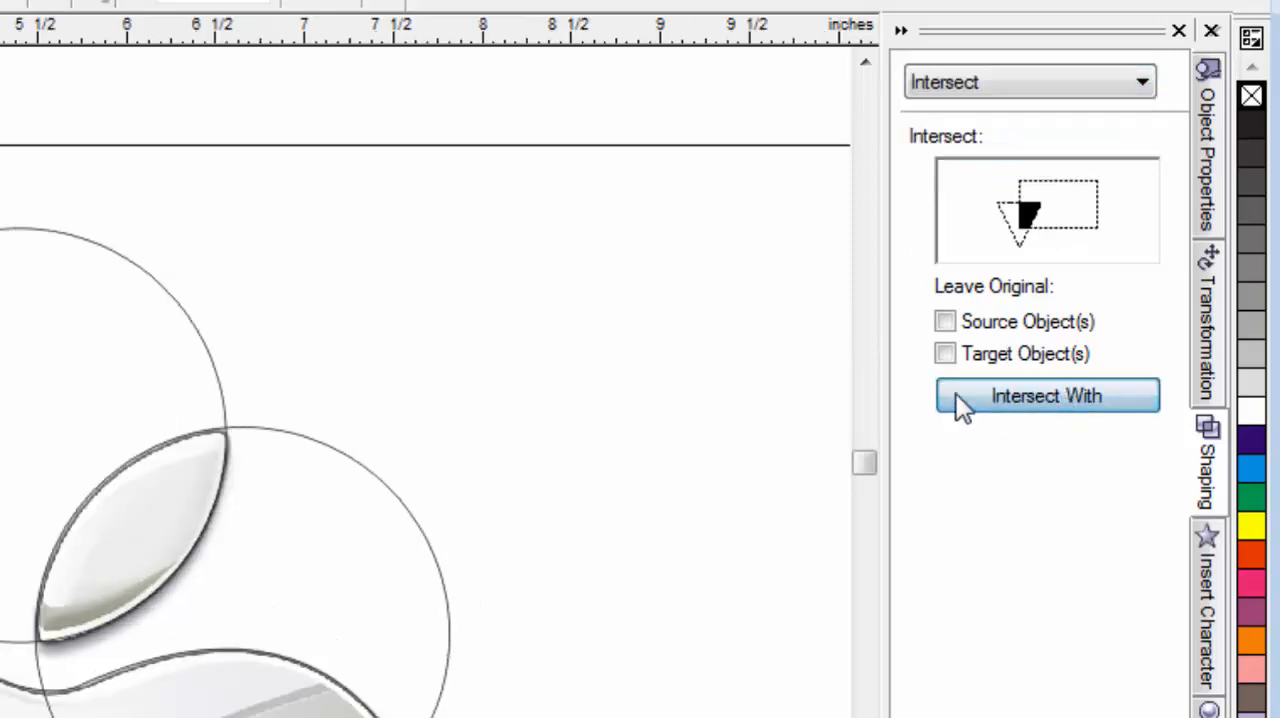
{"action": "left_click", "coordinate": [360, 532]}
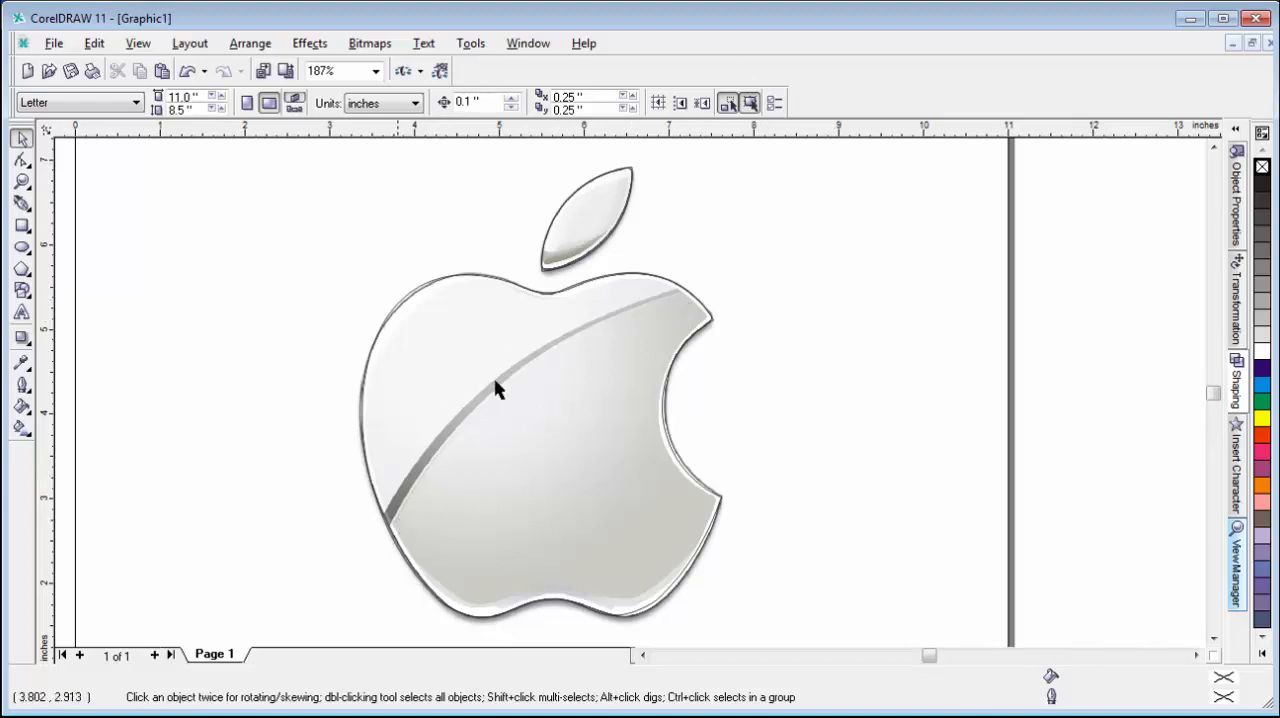
Trace the grey shine stripe with the Pen tool as a closed four-node curve, following both of its arcs across the apple.
{"action": "left_click", "coordinate": [20, 204]}
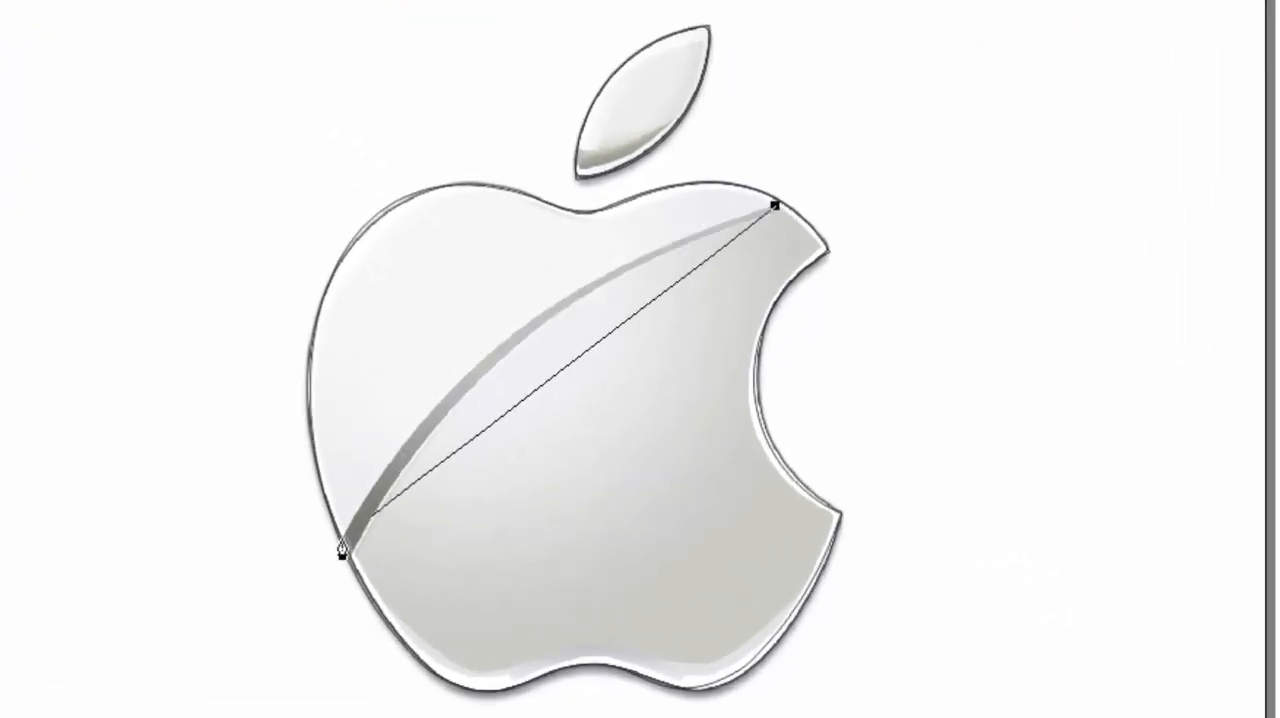
{"action": "left_click_drag", "start_coordinate": [341, 549], "coordinate": [213, 663]}
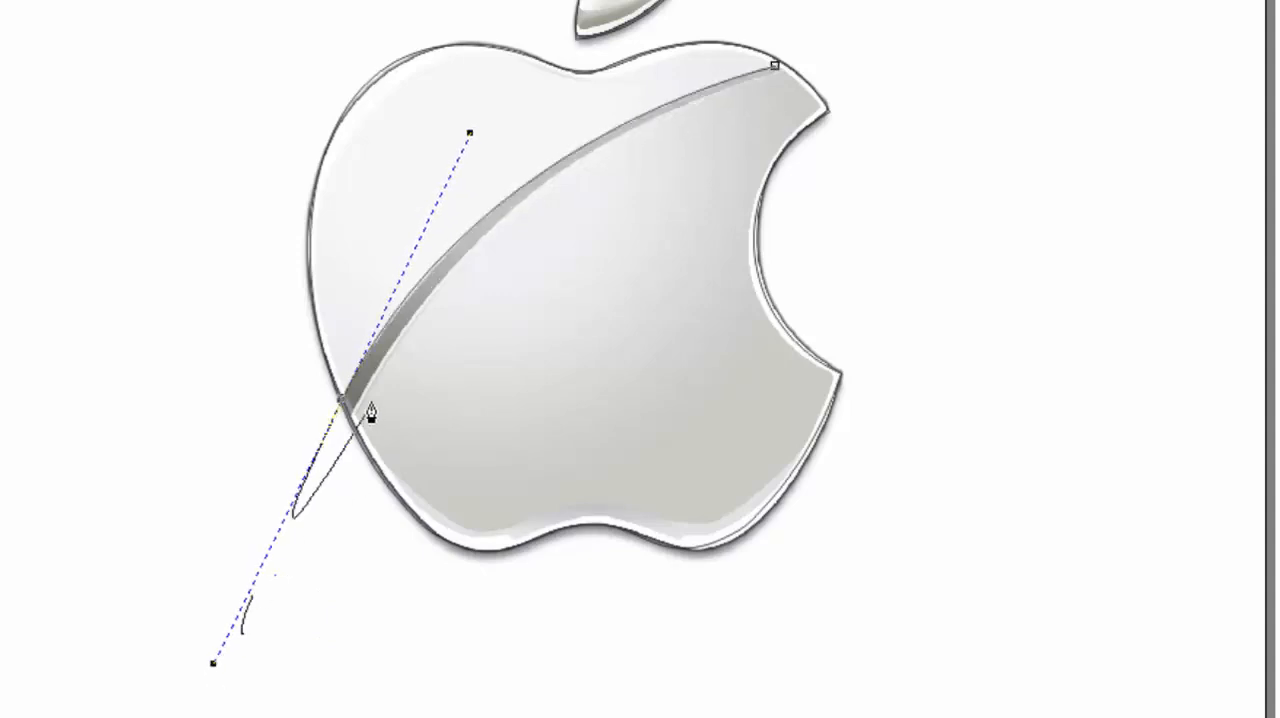
{"action": "left_click", "coordinate": [351, 416]}
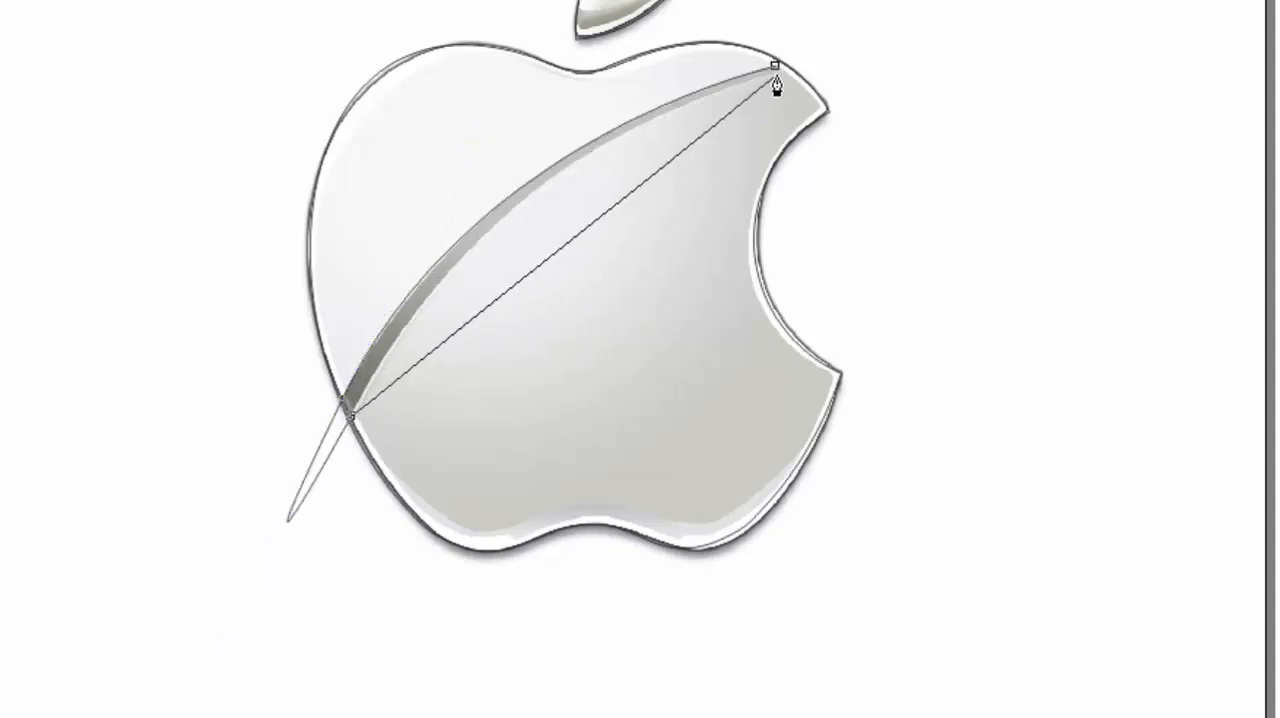
{"action": "left_click_drag", "start_coordinate": [779, 77], "coordinate": [1101, 184]}
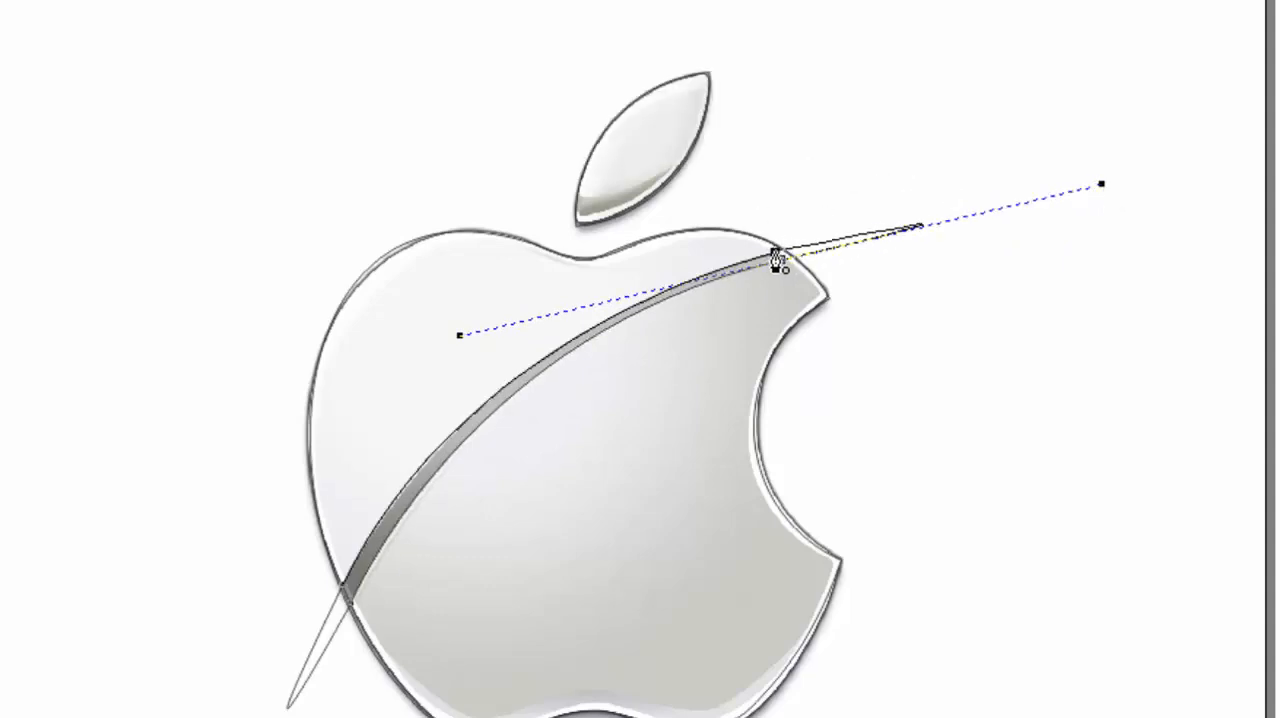
{"action": "key", "text": "Escape"}
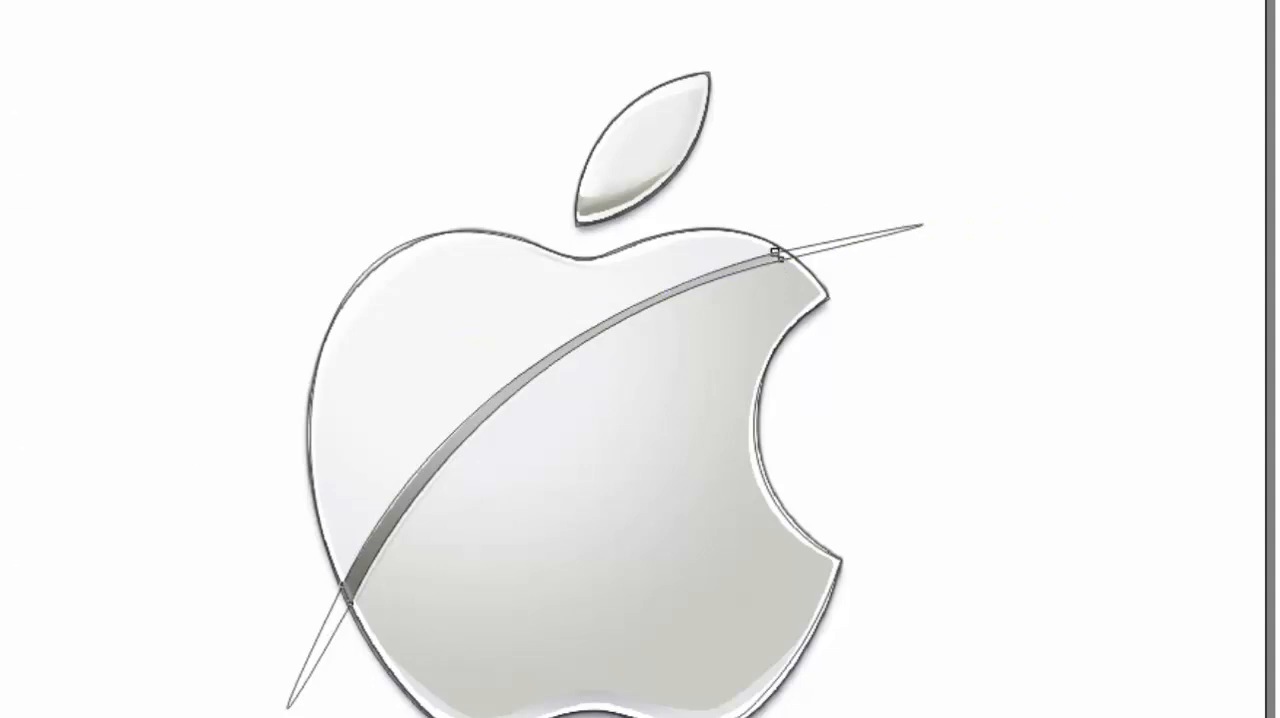
Make the node at the stripe's lower-left end a cusp and pull in the overshooting handles to close that end with a short edge.
{"action": "left_click_drag", "start_coordinate": [248, 506], "coordinate": [427, 702]}
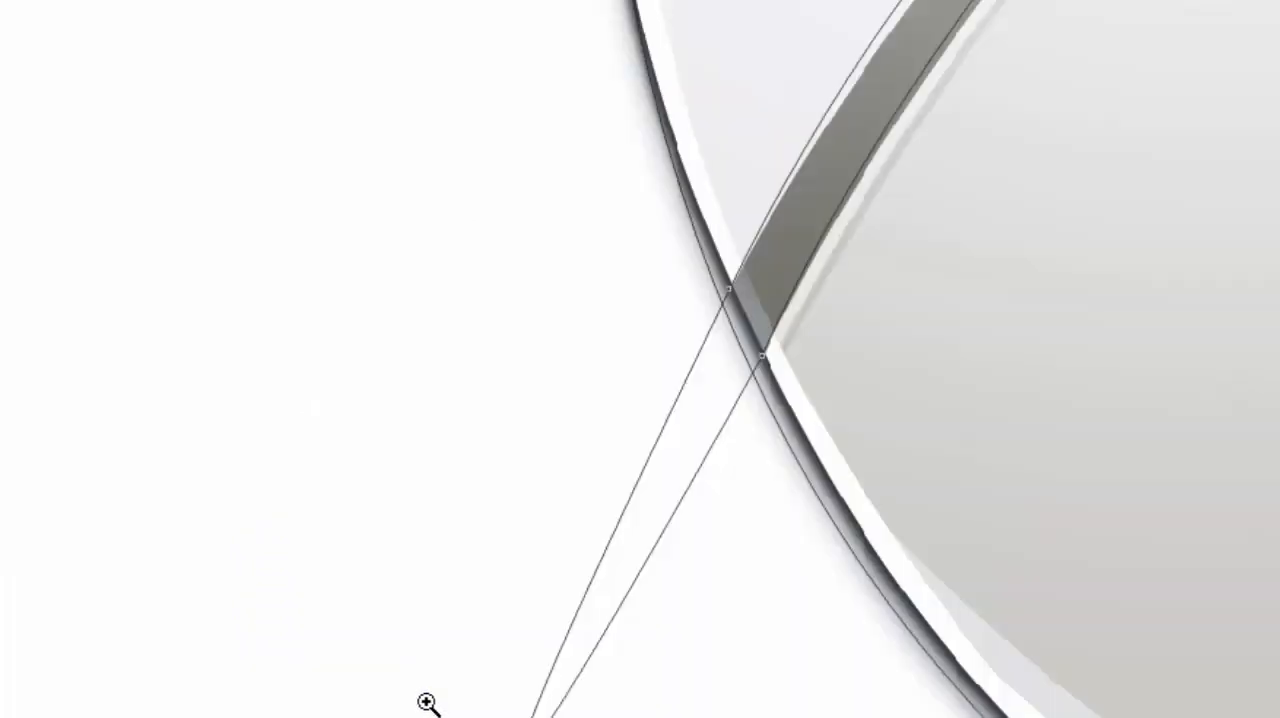
{"action": "right_click", "coordinate": [611, 287]}
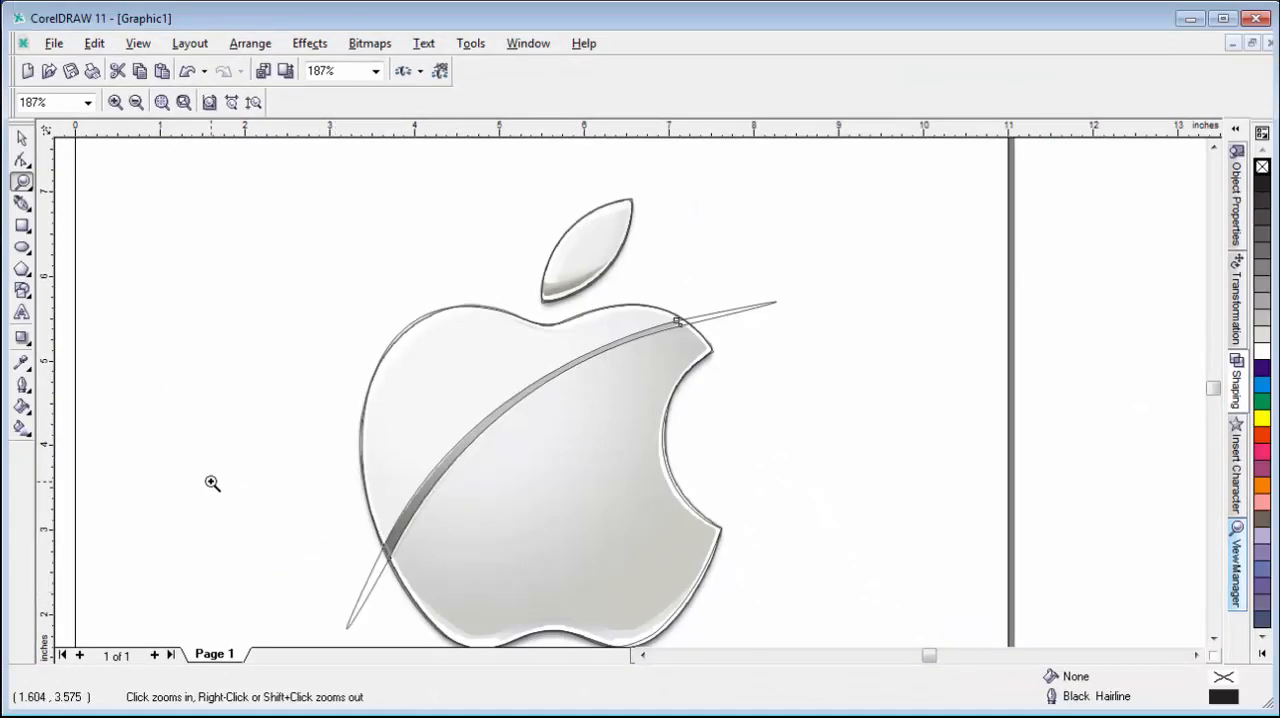
{"action": "left_click_drag", "start_coordinate": [212, 483], "coordinate": [474, 569]}
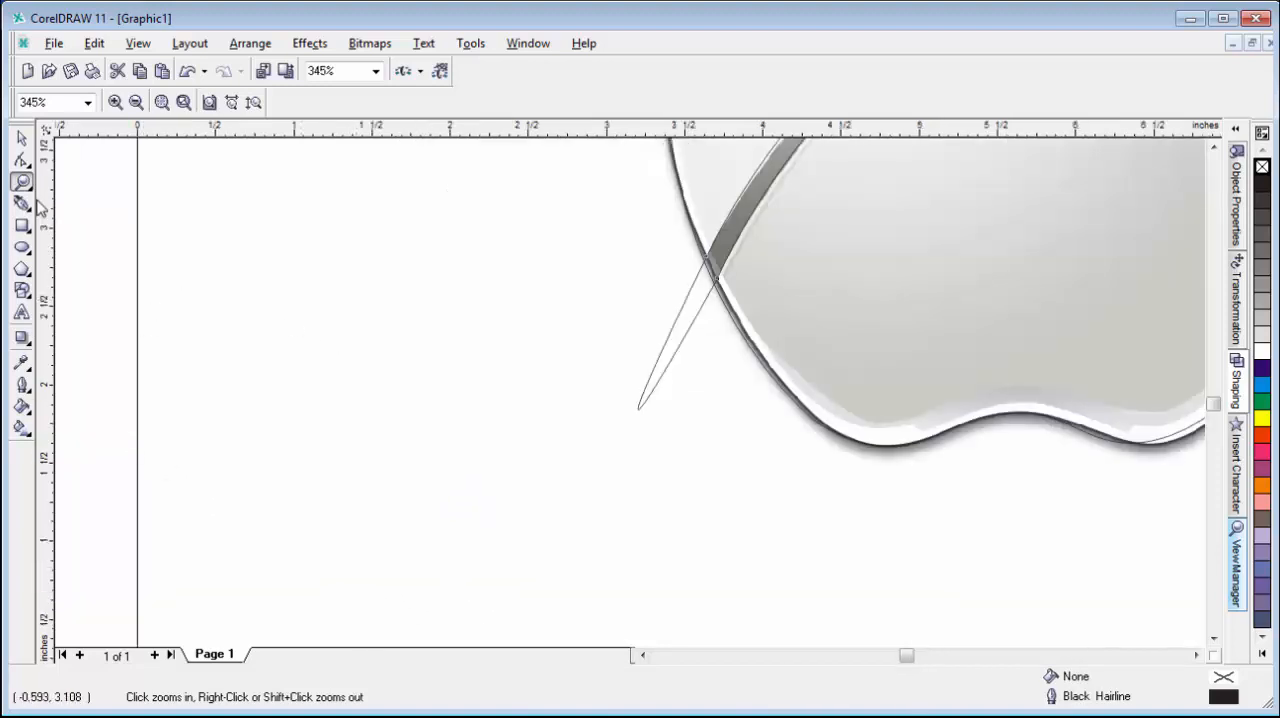
{"action": "left_click", "coordinate": [21, 162]}
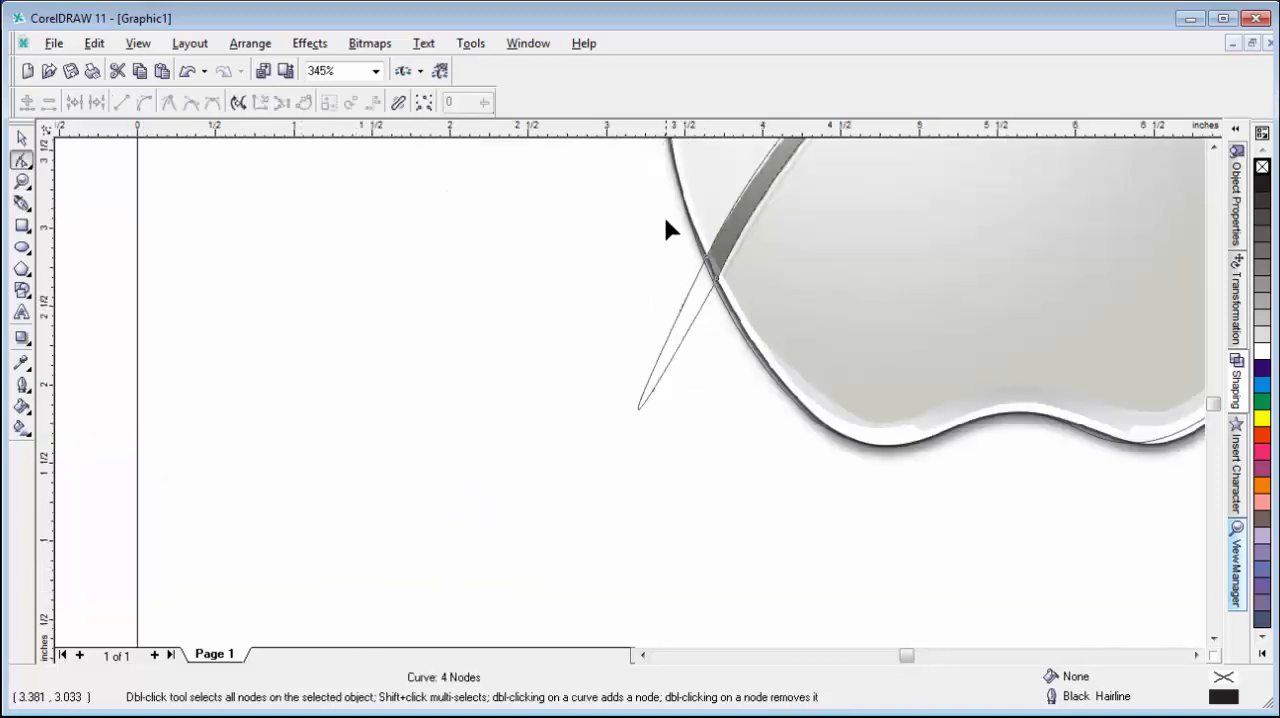
{"action": "left_click_drag", "start_coordinate": [714, 272], "coordinate": [714, 272]}
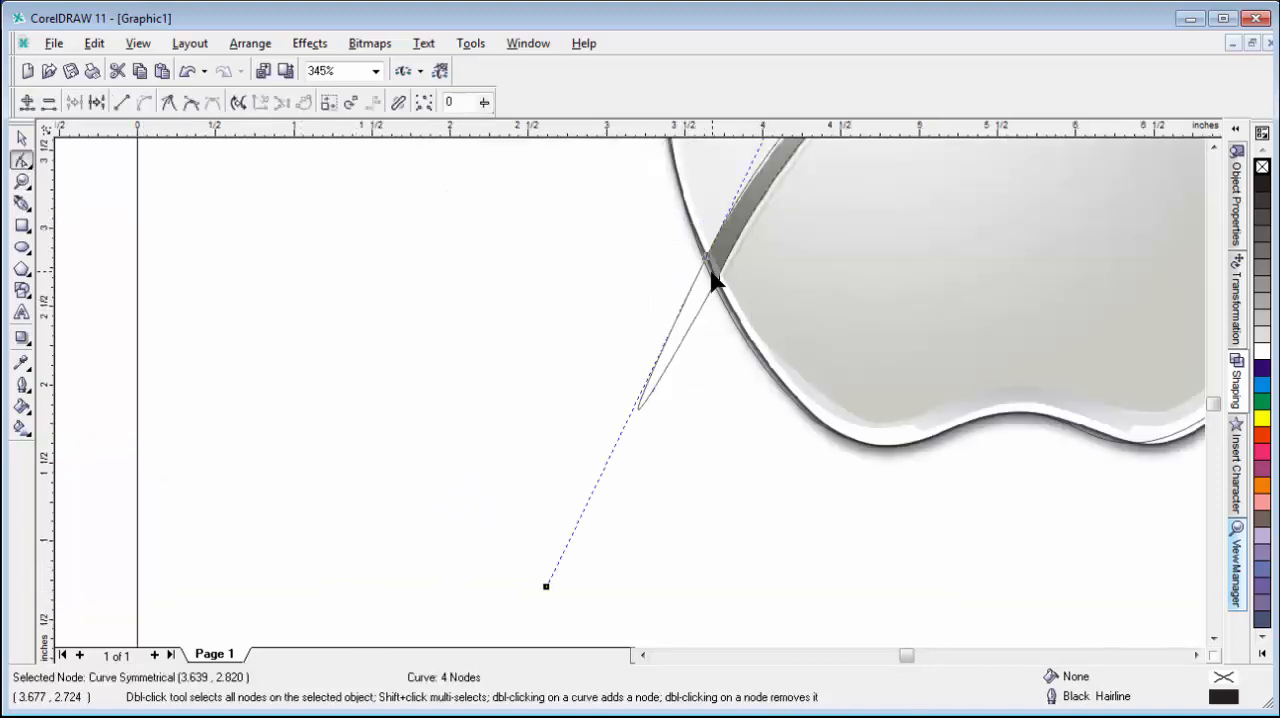
{"action": "left_click", "coordinate": [168, 102]}
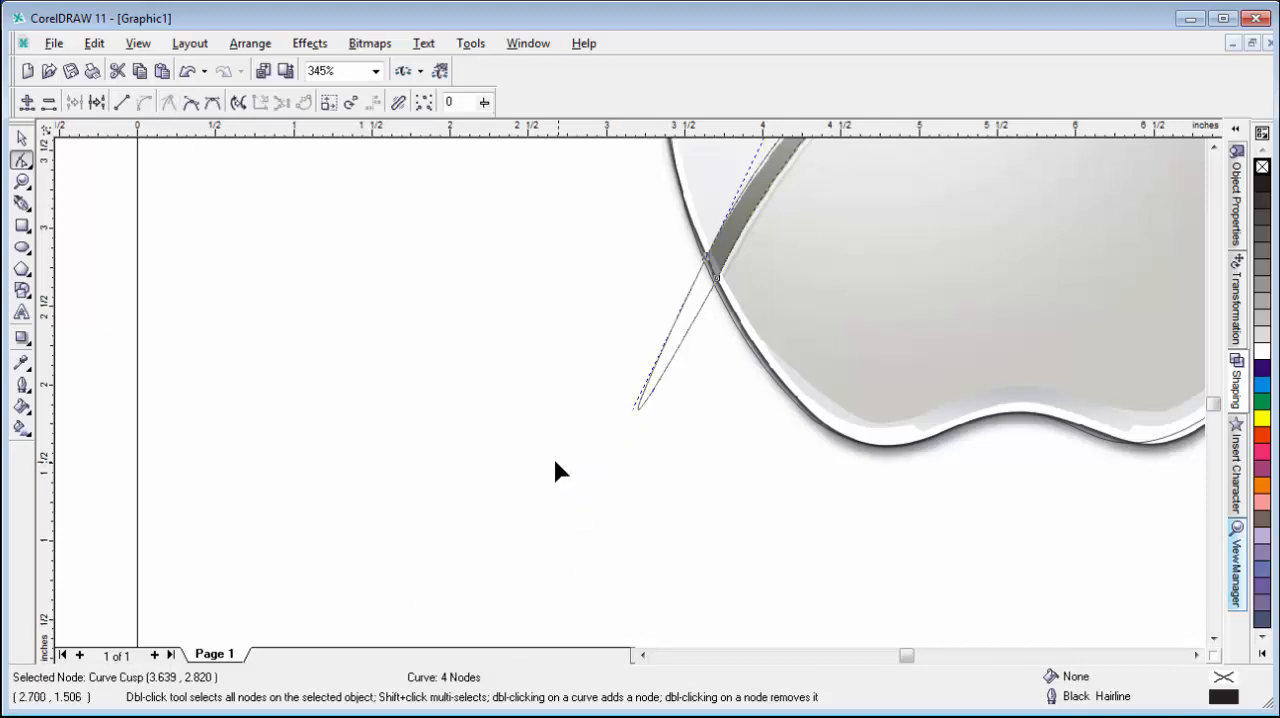
{"action": "left_click_drag", "start_coordinate": [637, 407], "coordinate": [623, 632]}
{"action": "left_click_drag", "start_coordinate": [544, 590], "coordinate": [594, 510]}
{"action": "left_click_drag", "start_coordinate": [707, 283], "coordinate": [712, 277]}
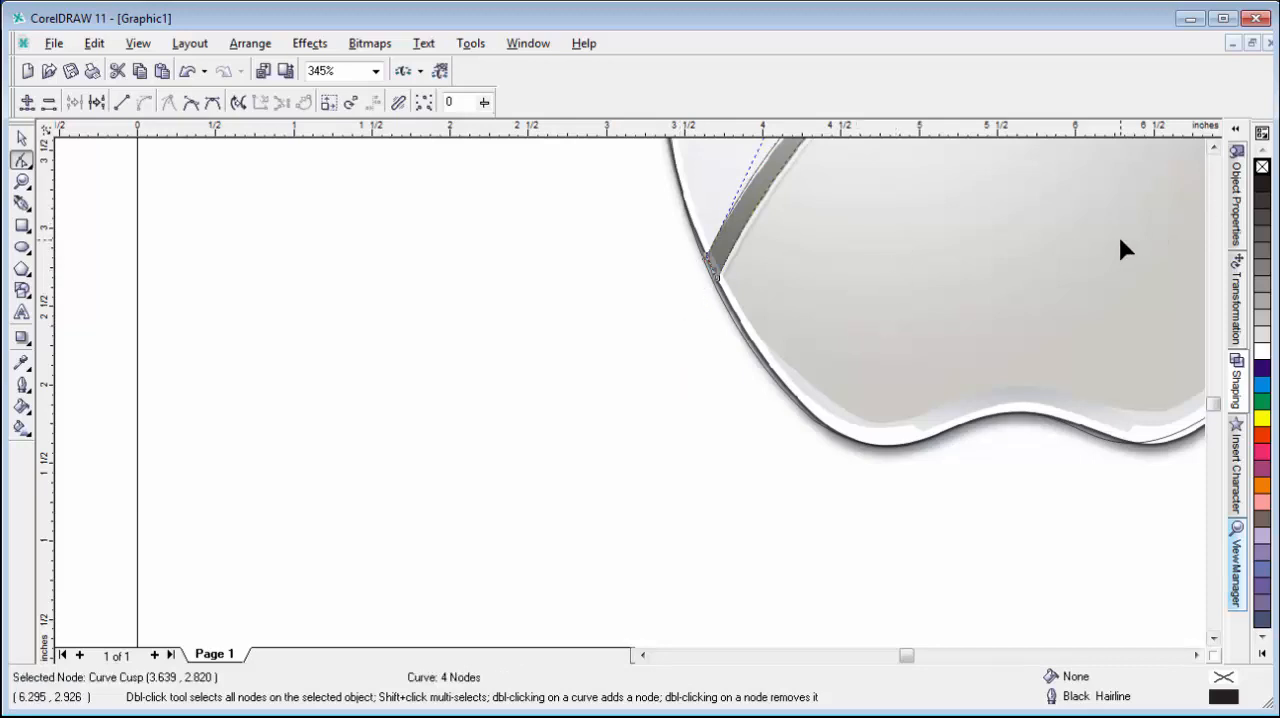
Turn the stripe's upper-right end nodes into cusps and retract their handles so that end finishes flush inside the apple.
{"action": "key", "text": "F4"}
{"action": "left_click", "coordinate": [22, 181]}
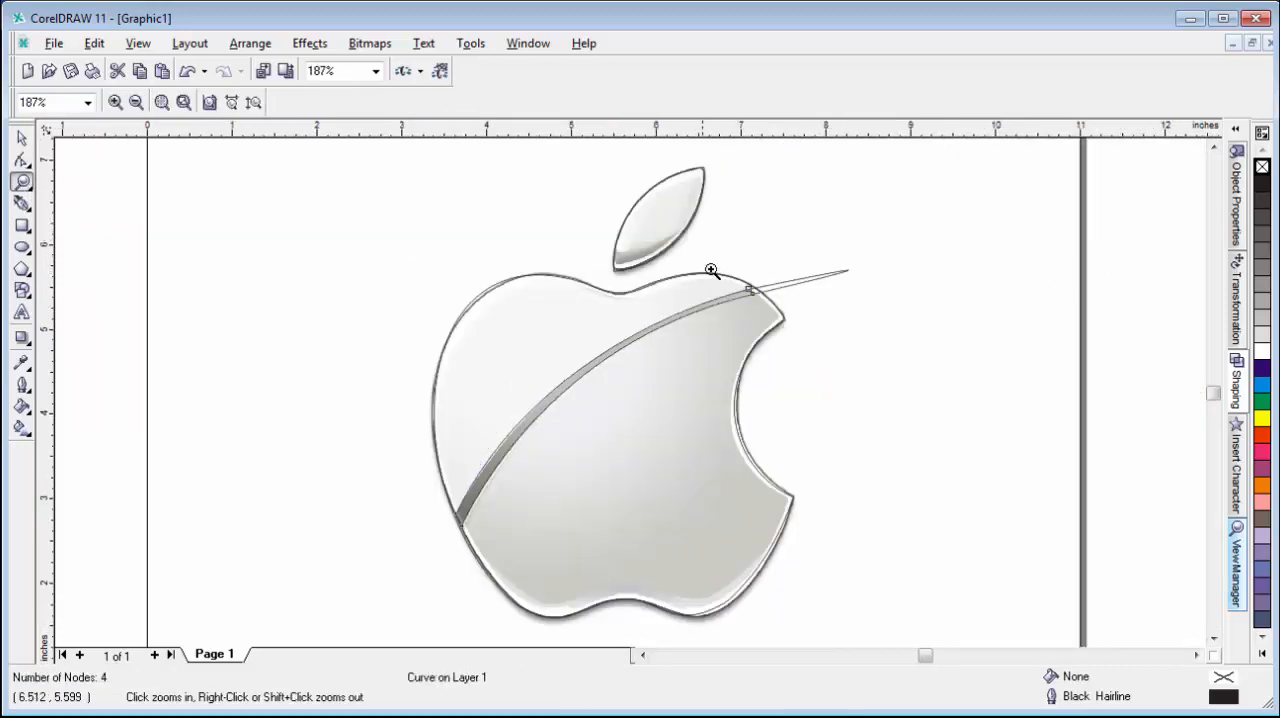
{"action": "left_click_drag", "start_coordinate": [893, 353], "coordinate": [917, 366]}
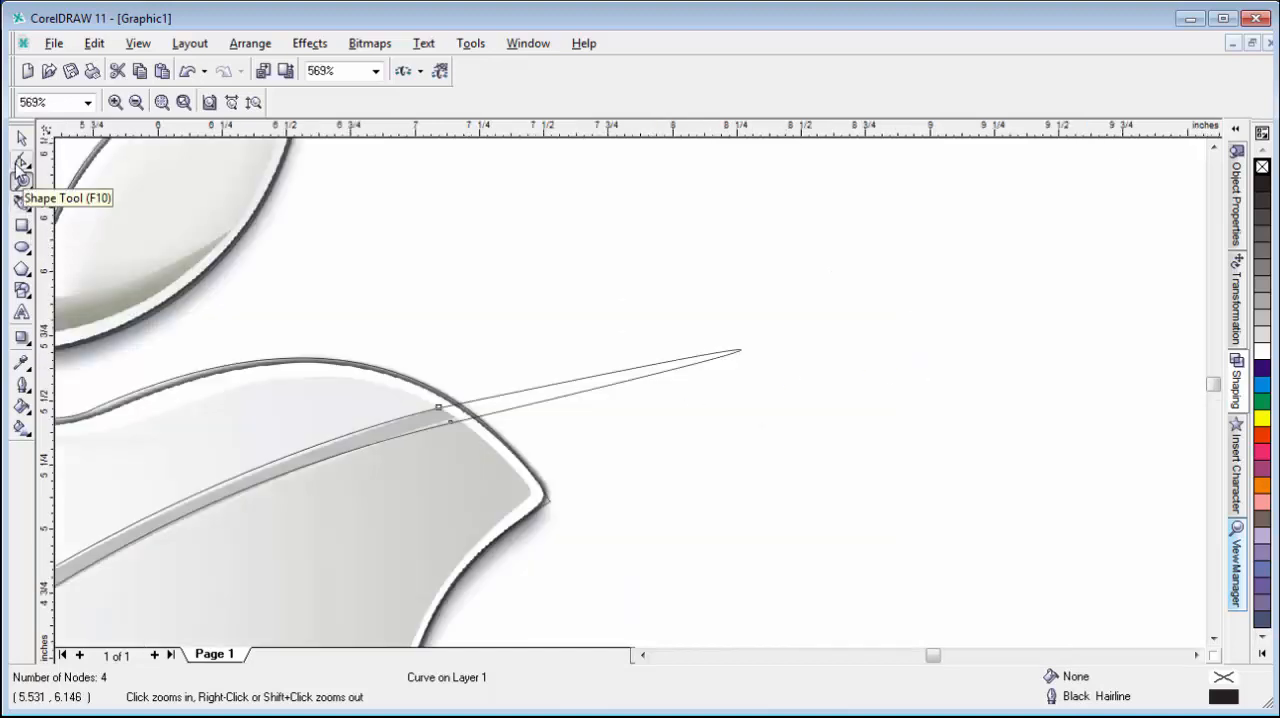
{"action": "left_click", "coordinate": [22, 159]}
{"action": "left_click_drag", "start_coordinate": [400, 376], "coordinate": [477, 487]}
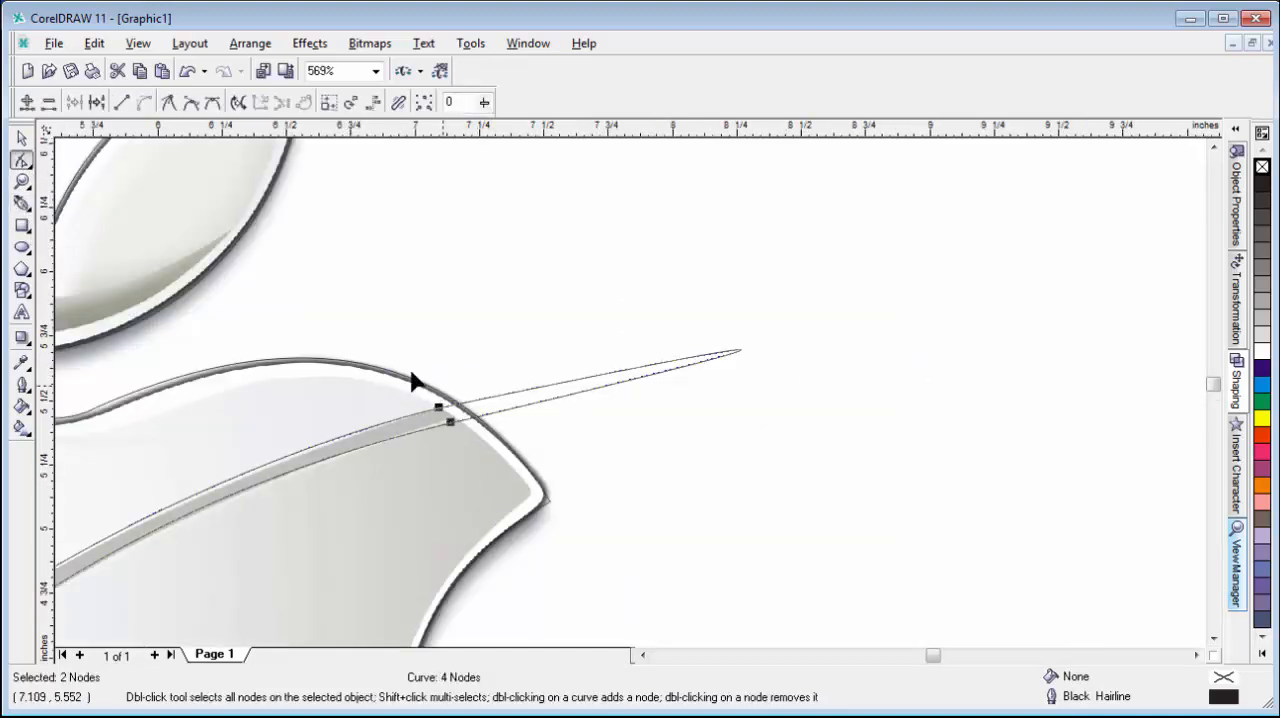
{"action": "left_click_drag", "start_coordinate": [390, 355], "coordinate": [437, 435]}
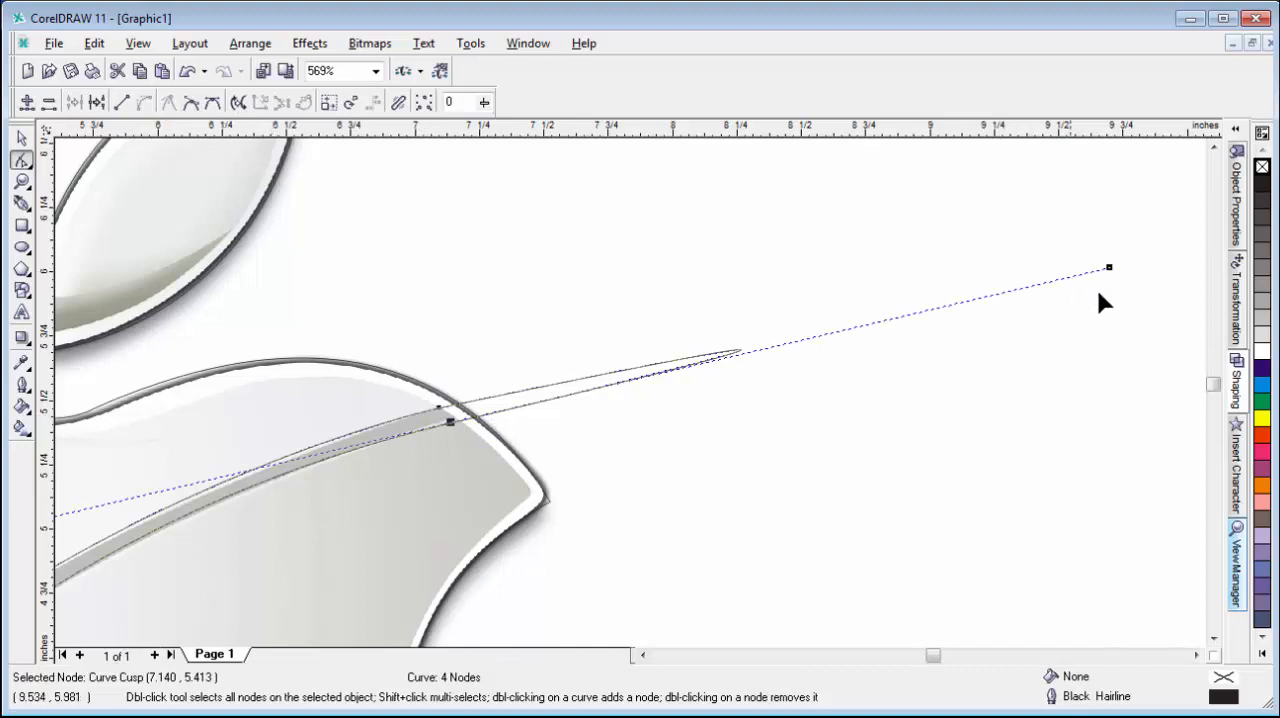
{"action": "left_click_drag", "start_coordinate": [1110, 268], "coordinate": [442, 414]}
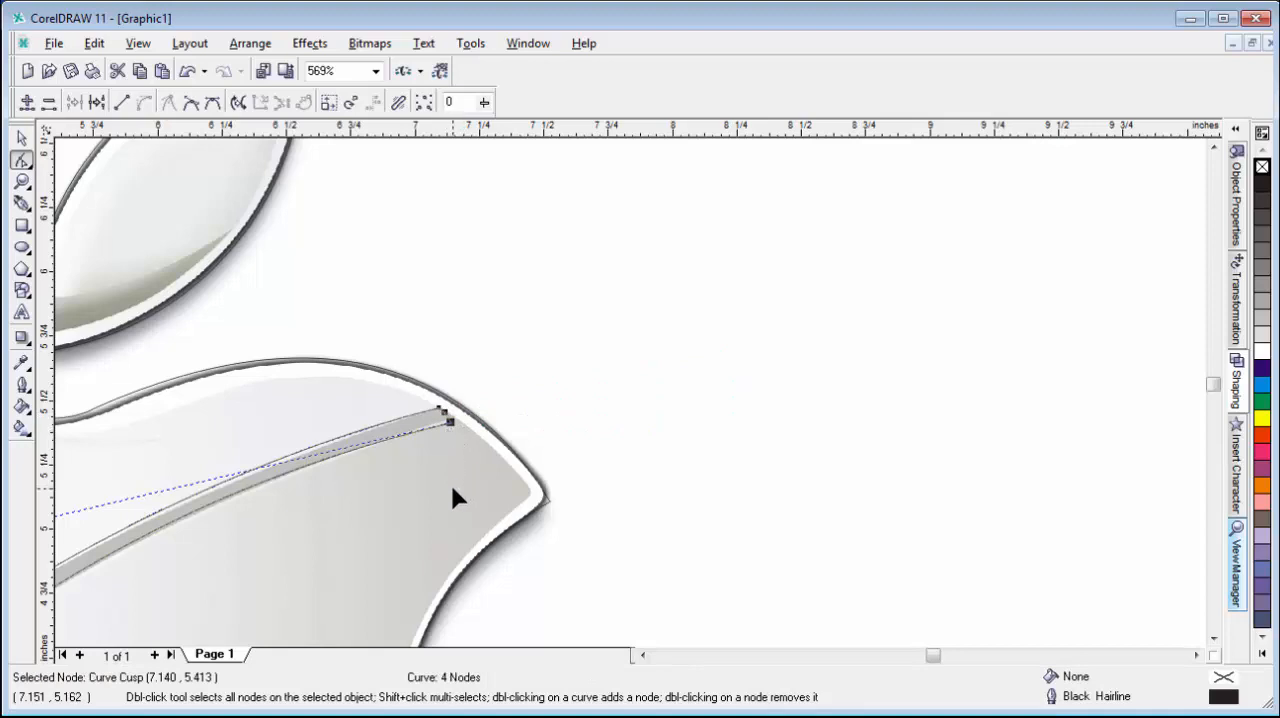
{"action": "key", "text": "F4"}
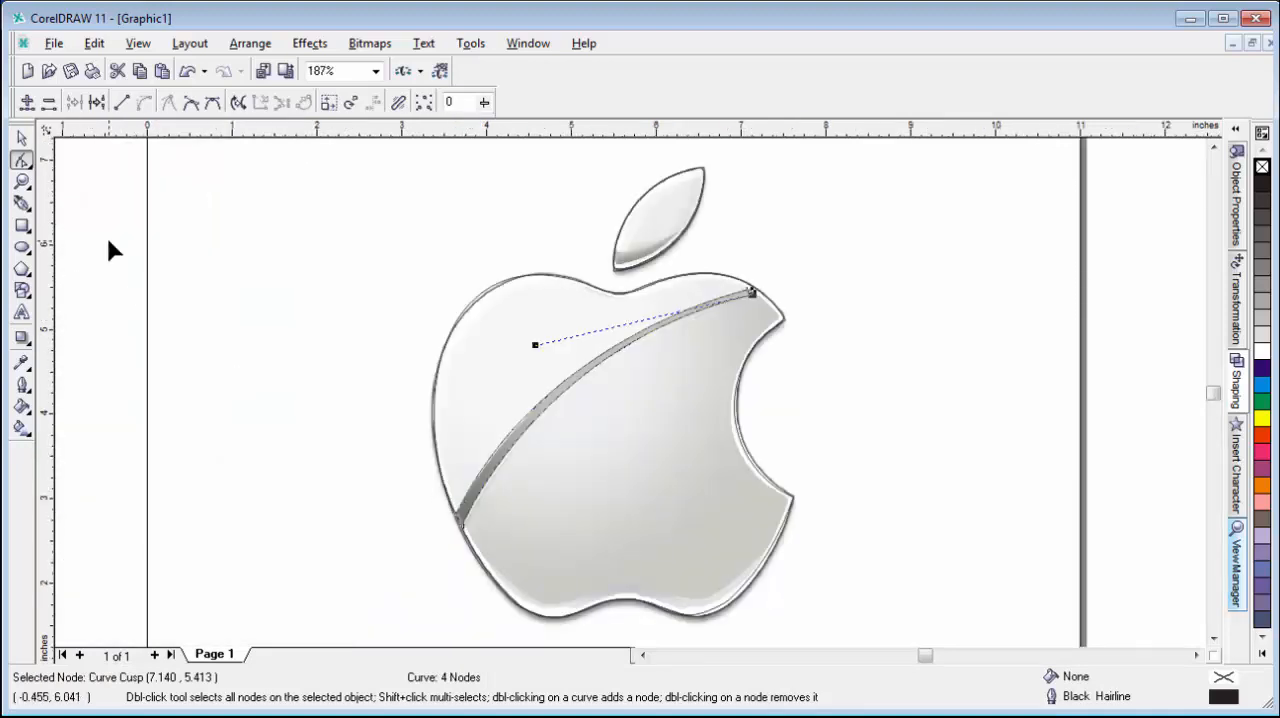
{"action": "left_click", "coordinate": [22, 137]}
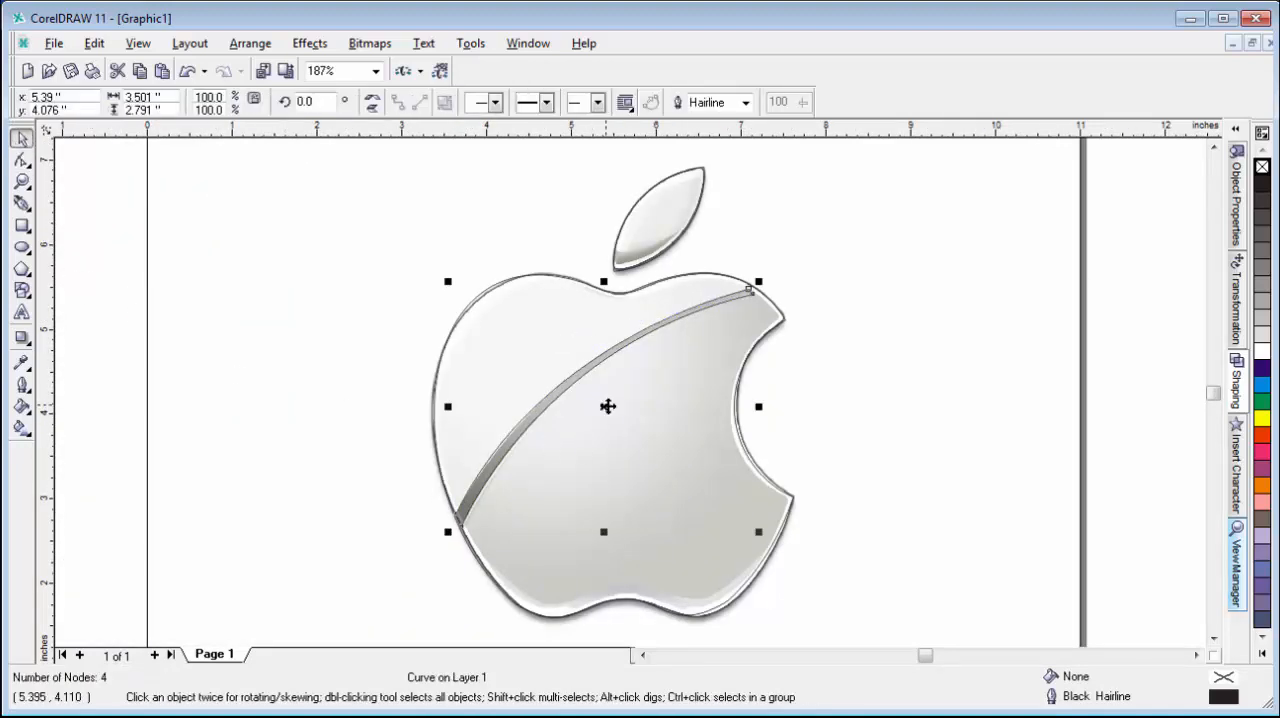
{"action": "left_click", "coordinate": [302, 356]}
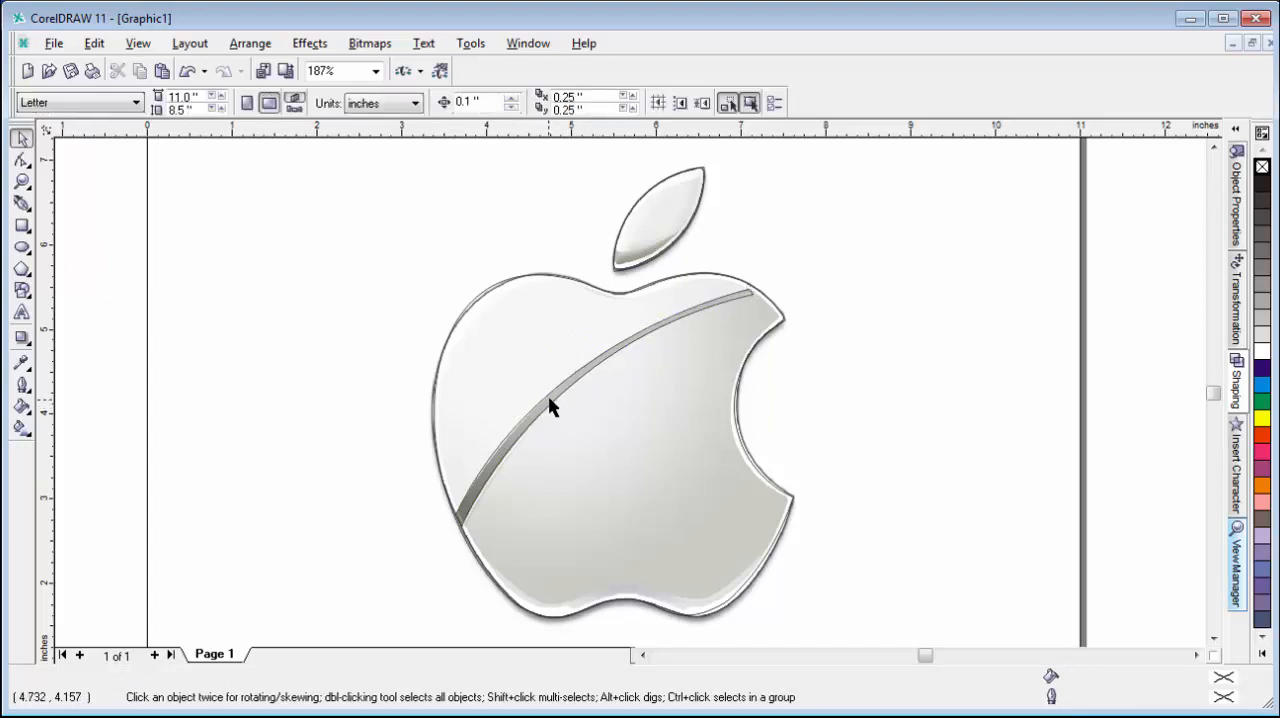
Sample the light grey R:237 G:238 B:233 from the leaf's upper part and fill the leaf curve with it.
{"action": "left_click", "coordinate": [684, 229]}
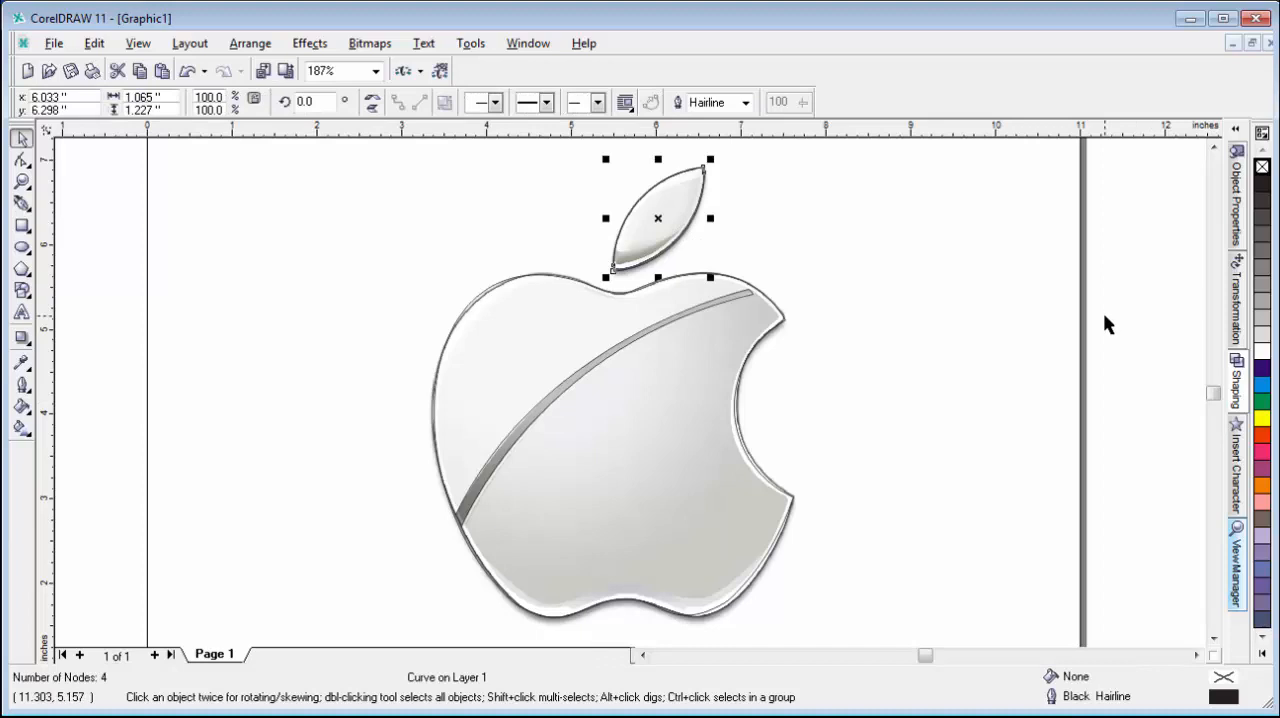
{"action": "left_click", "coordinate": [325, 289]}
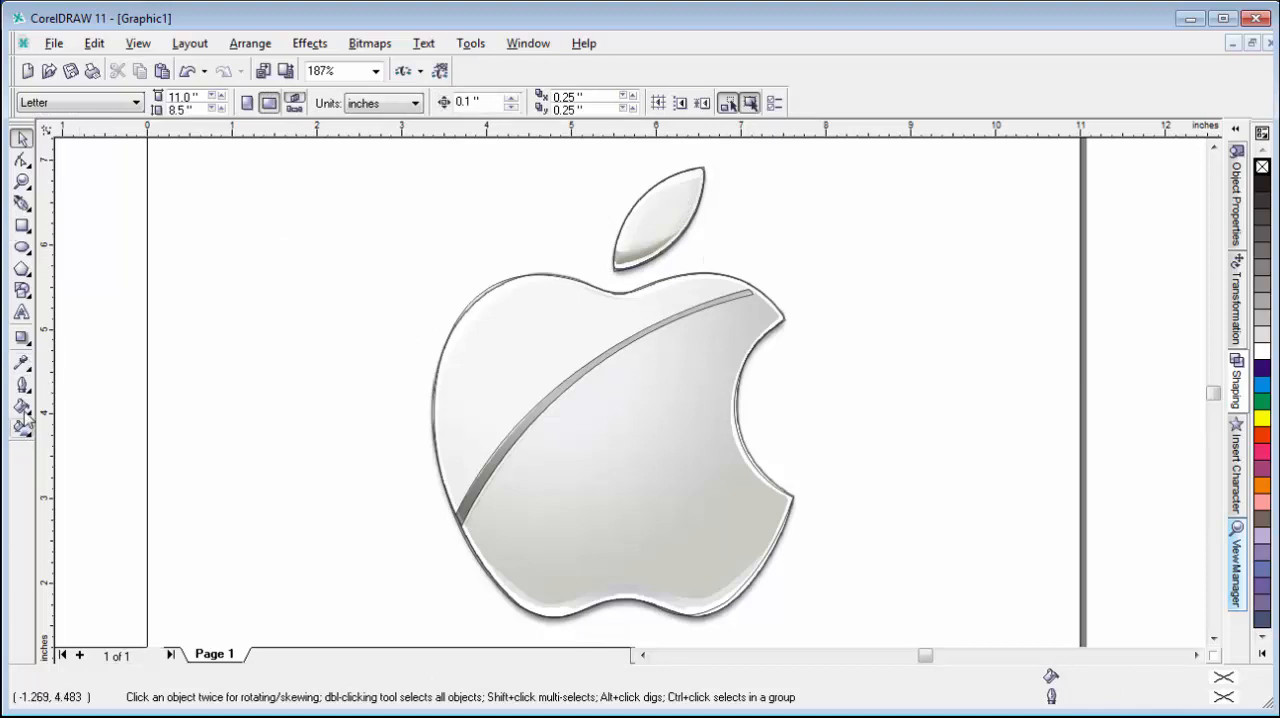
{"action": "left_click", "coordinate": [22, 363]}
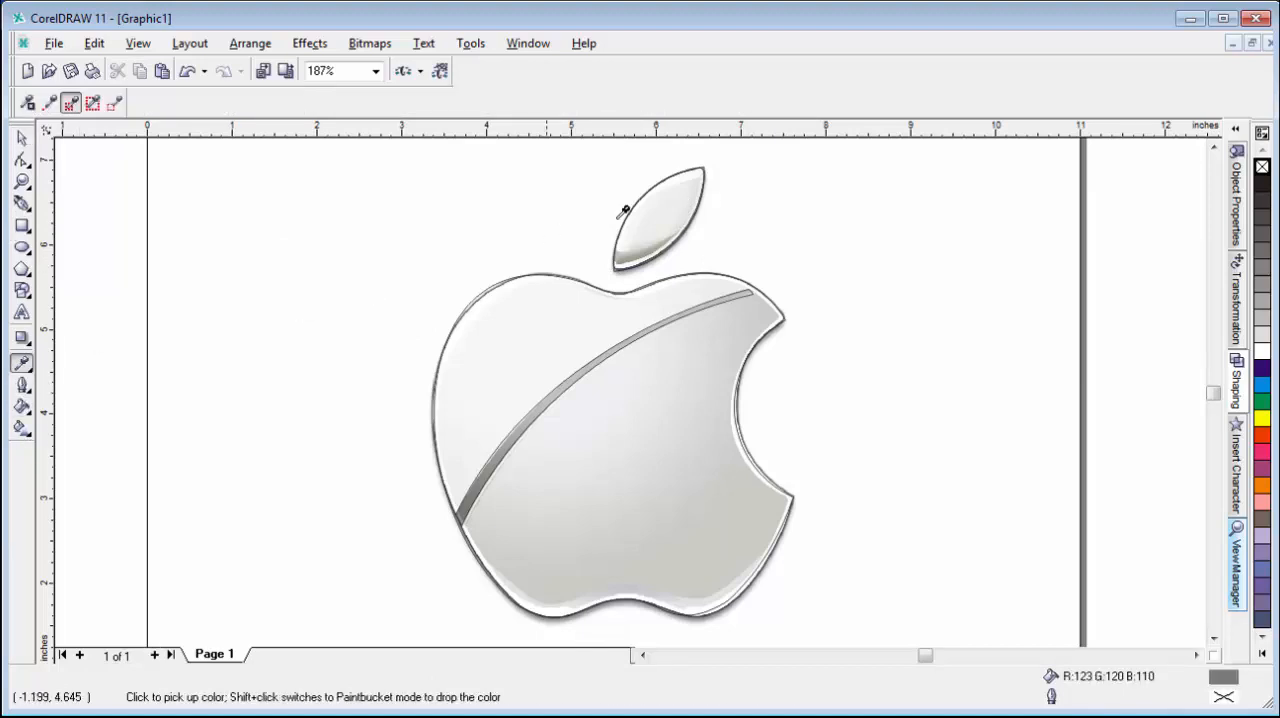
{"action": "left_click", "coordinate": [686, 185]}
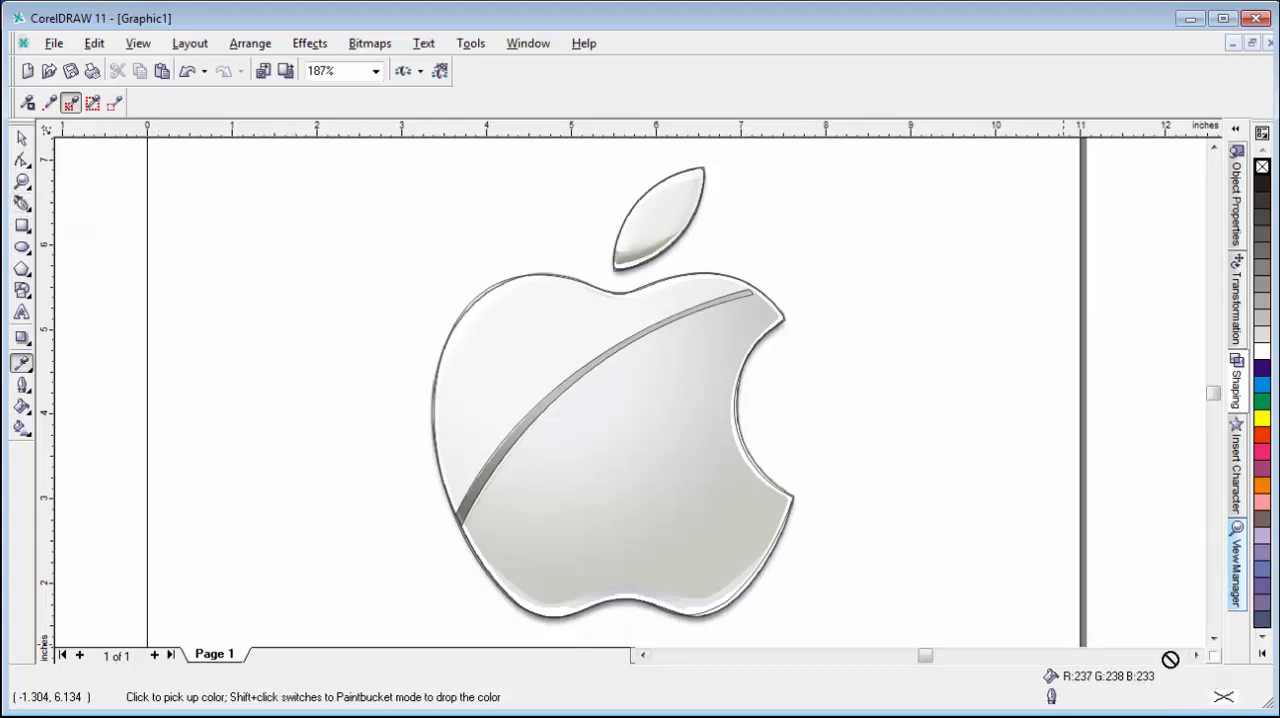
{"action": "left_click", "coordinate": [658, 218], "text": "shift"}
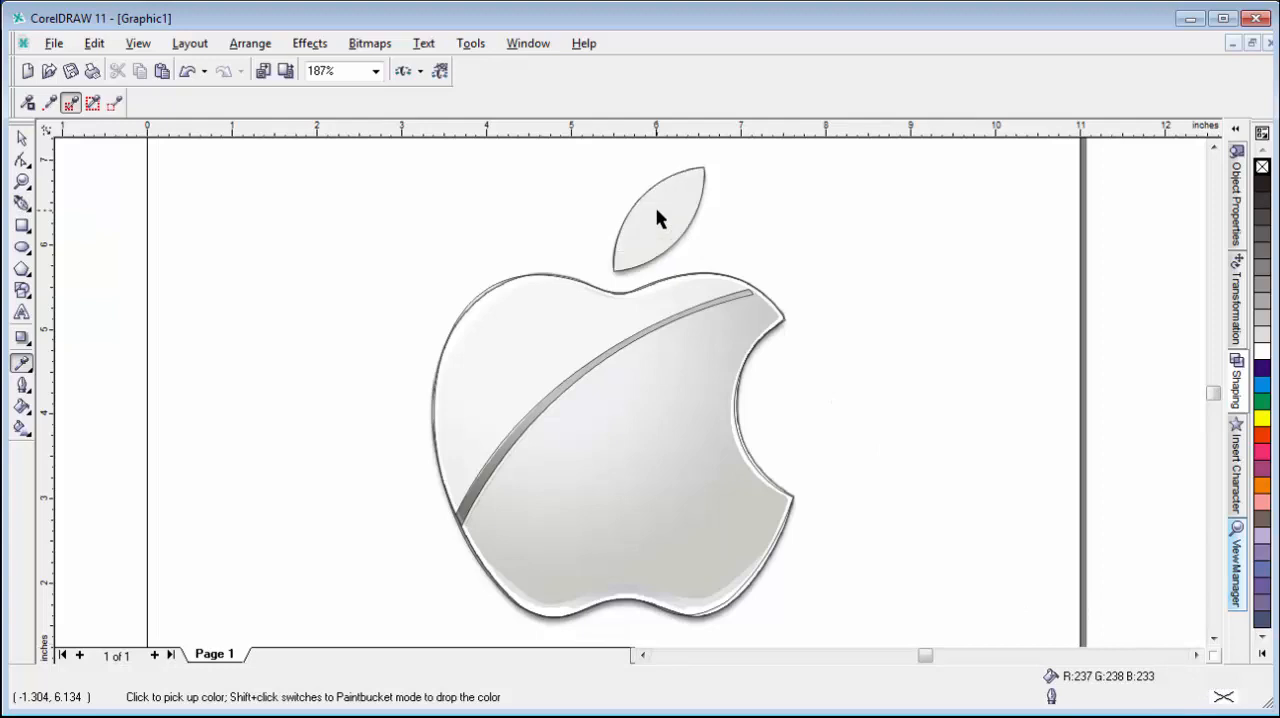
Set the leaf's outline colour to 10% Black.
{"action": "left_click", "coordinate": [22, 137]}
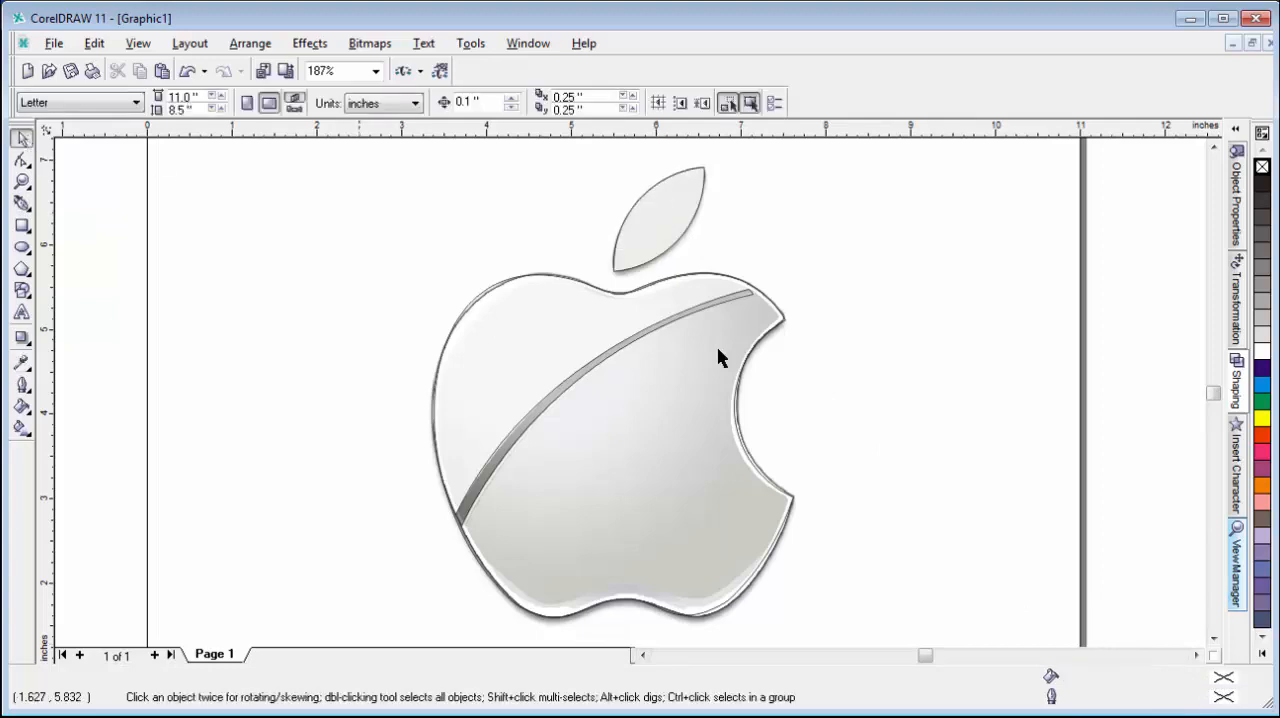
{"action": "left_click", "coordinate": [678, 208]}
{"action": "right_click", "coordinate": [1262, 320]}
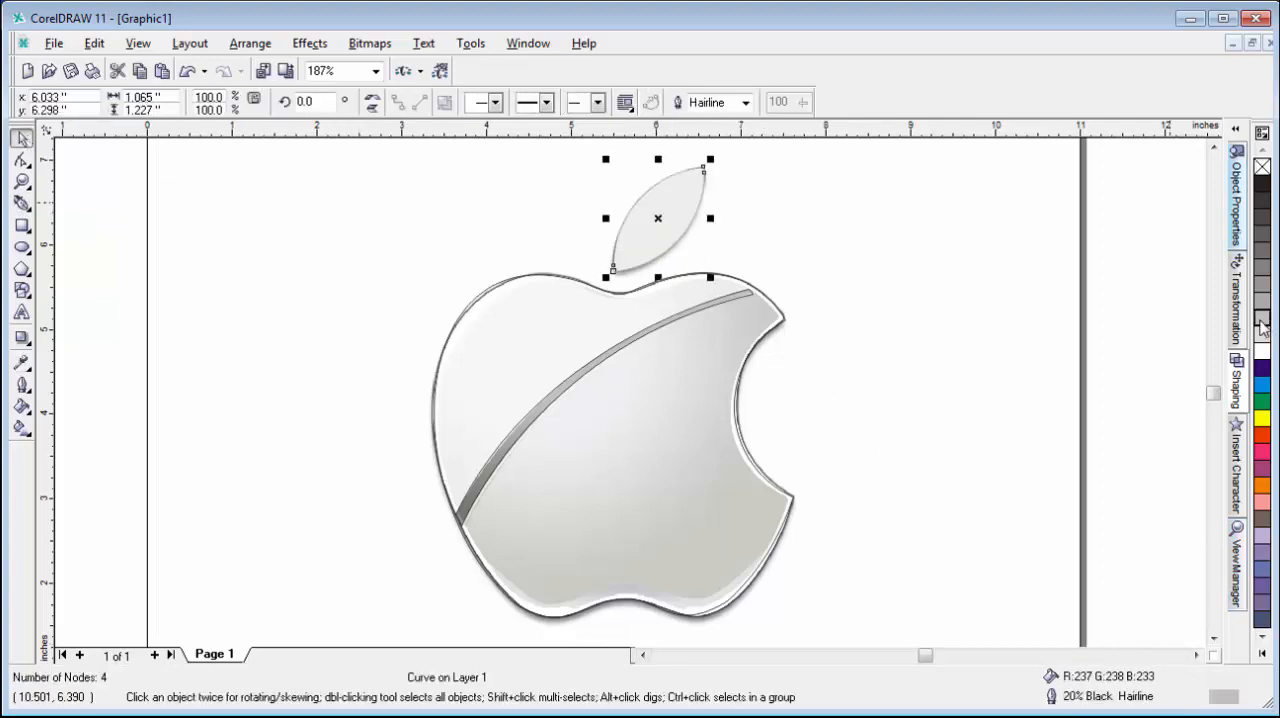
Fill the apple body with 10% Black and set its outline to 20% Black.
{"action": "left_click", "coordinate": [474, 288]}
{"action": "left_click", "coordinate": [486, 357]}
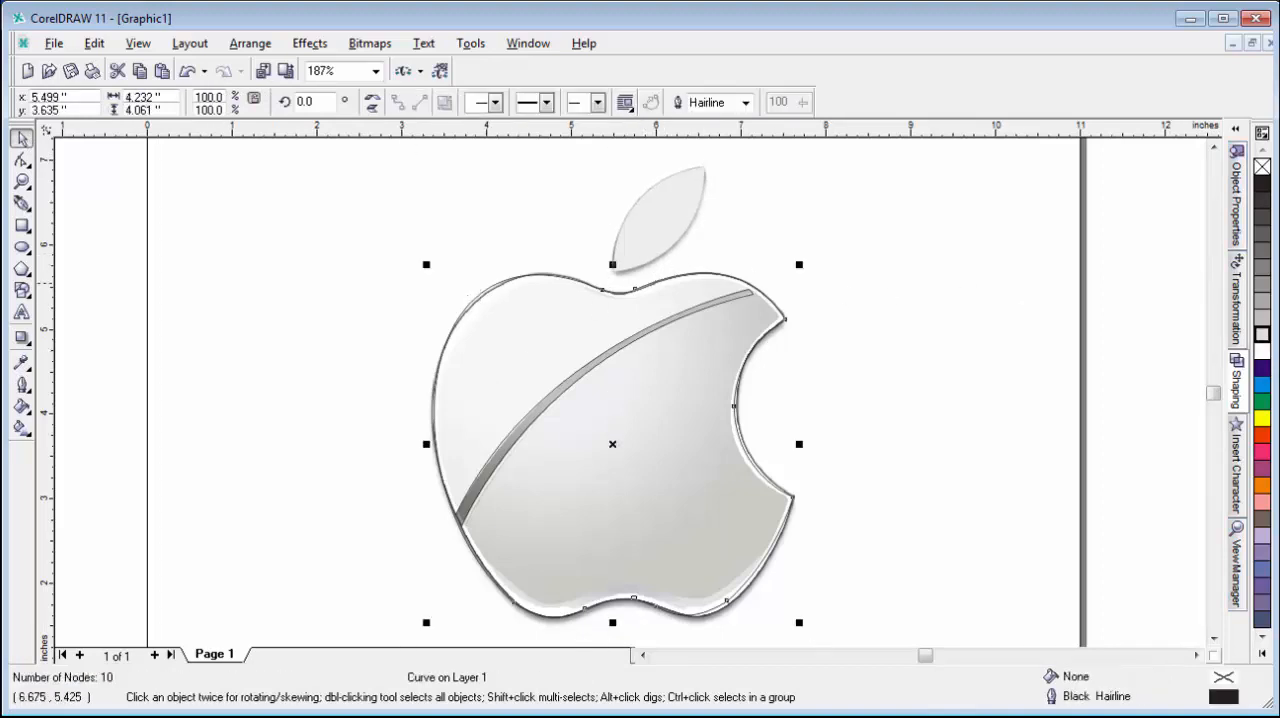
{"action": "left_click", "coordinate": [1262, 336]}
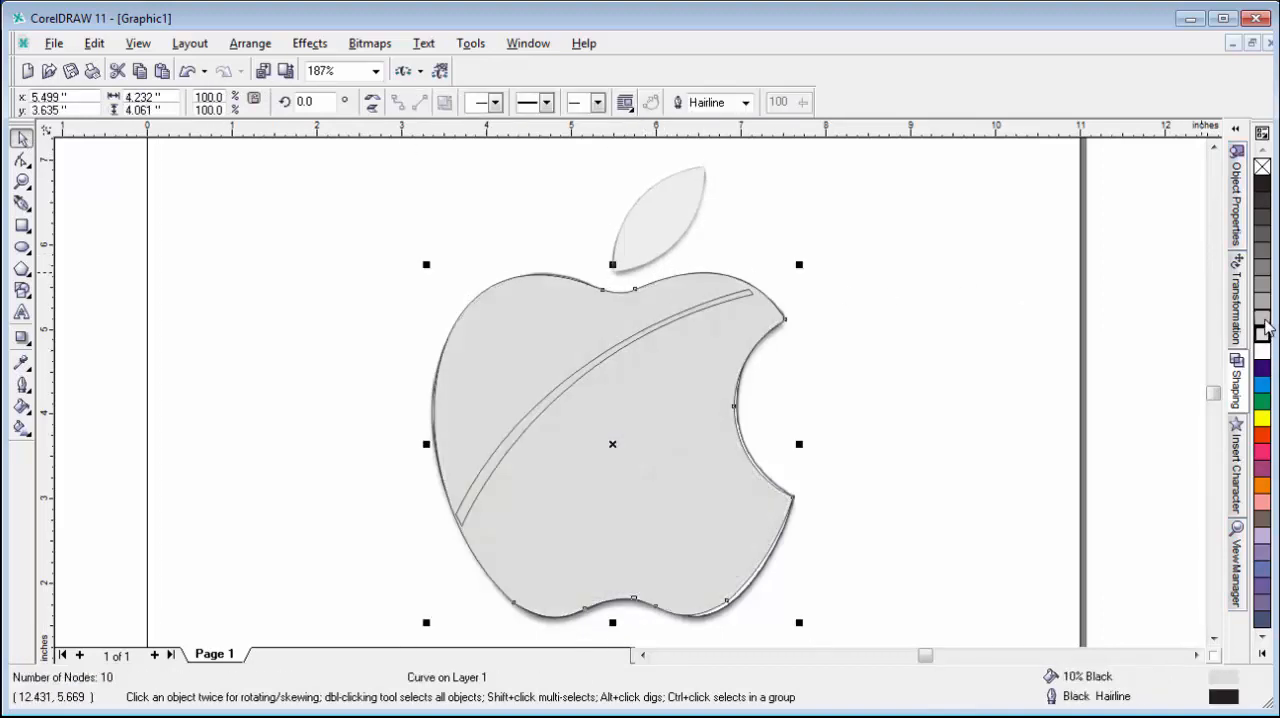
{"action": "right_click", "coordinate": [1262, 320]}
{"action": "left_click", "coordinate": [891, 266]}
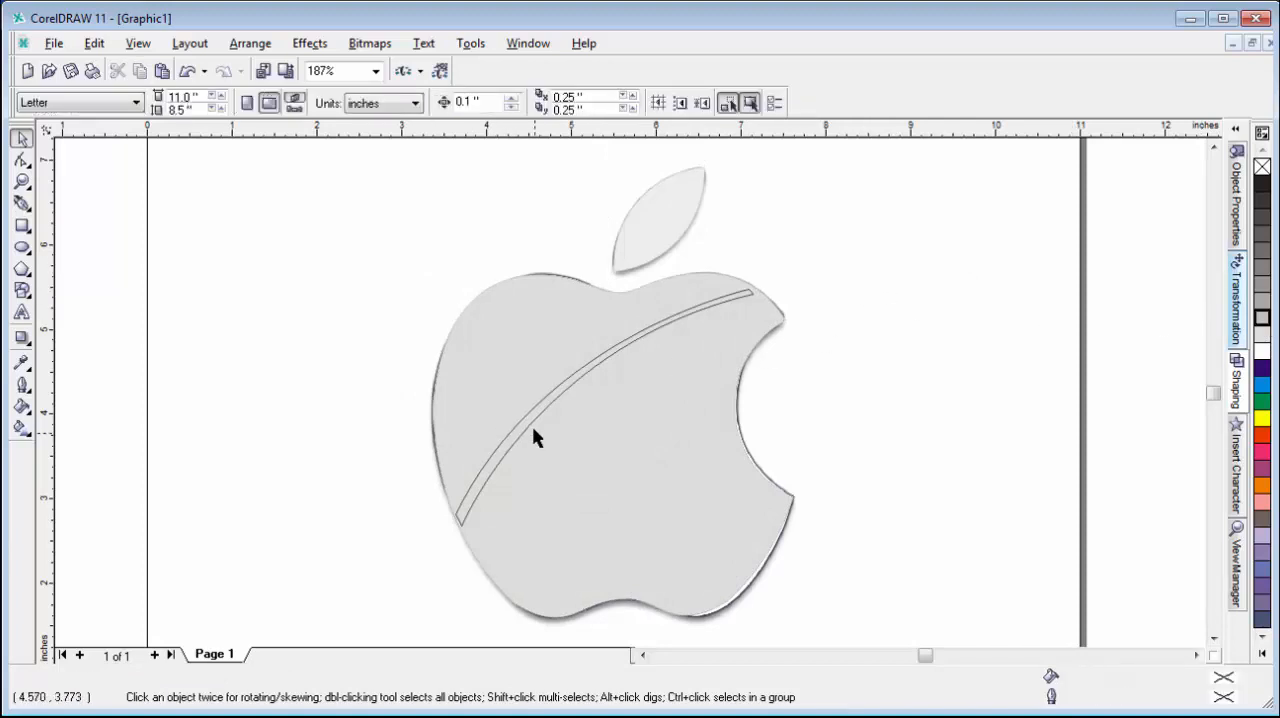
Uncover the reference stripe from the apple body's fill and fill the stripe curve with R:136 G:134 B:124 sampled from it.
{"action": "left_click", "coordinate": [530, 430]}
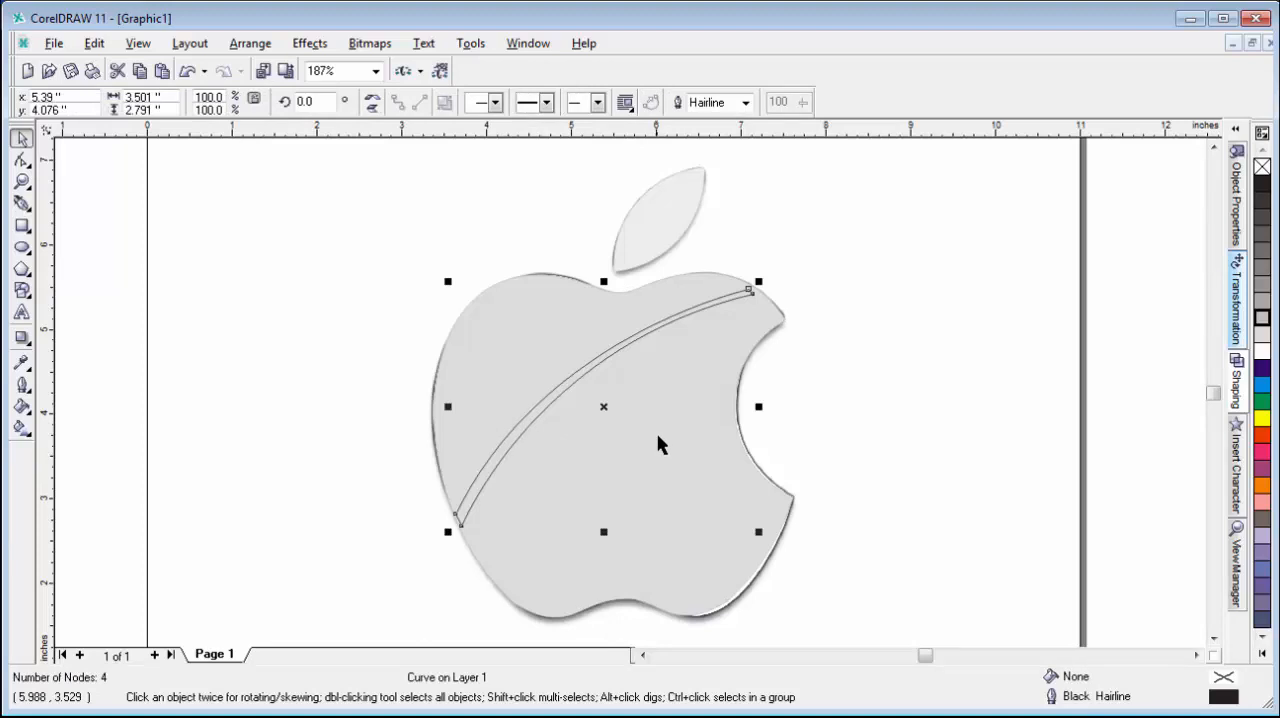
{"action": "left_click", "coordinate": [903, 486]}
{"action": "left_click", "coordinate": [726, 481]}
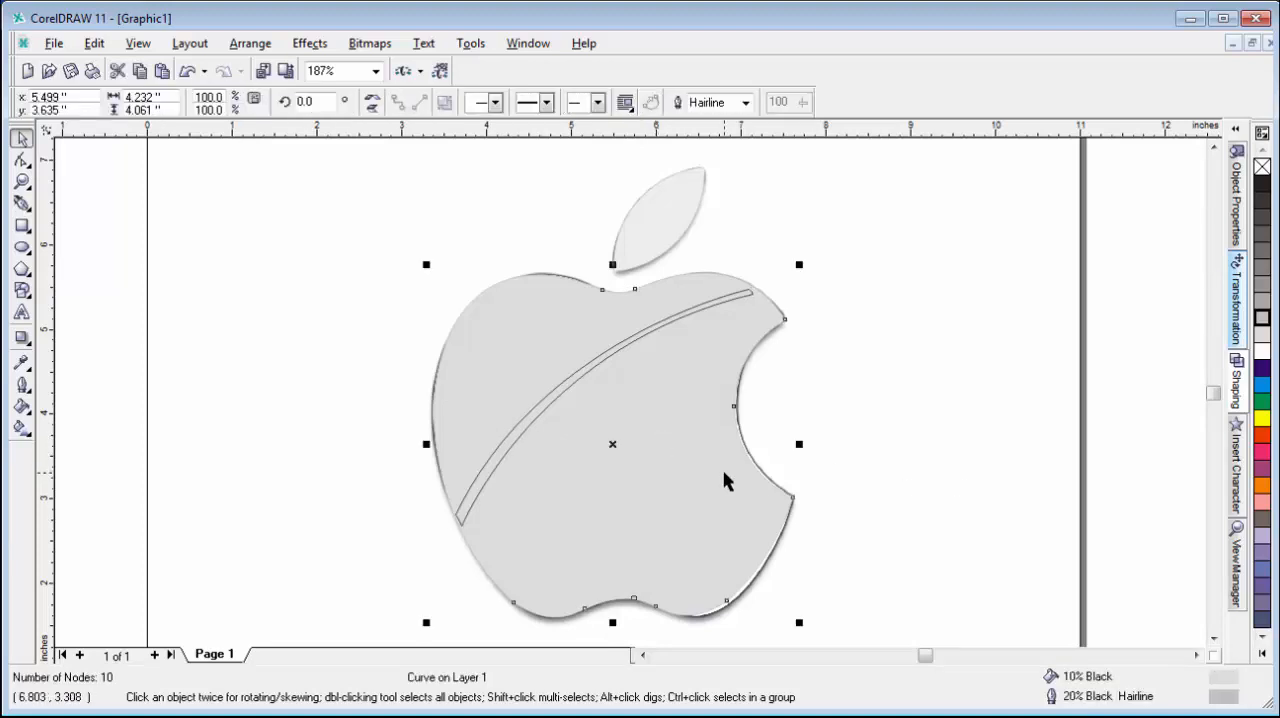
{"action": "left_click", "coordinate": [538, 414]}
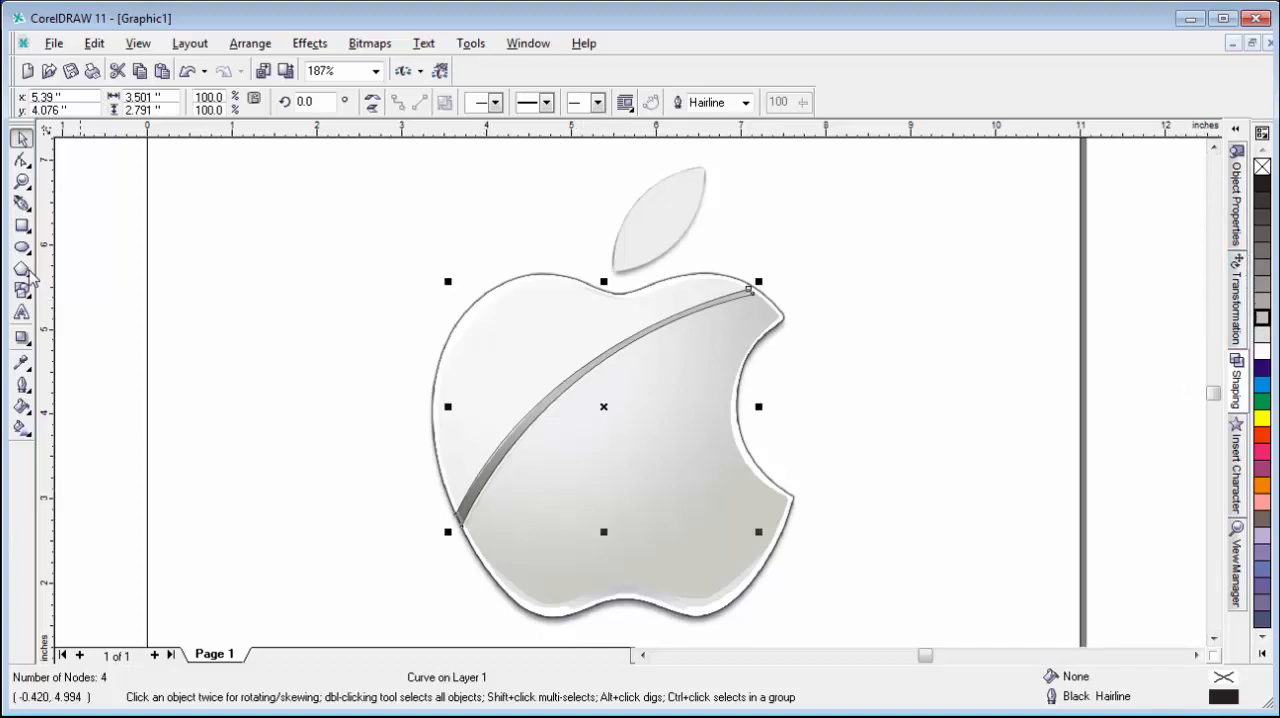
{"action": "left_click", "coordinate": [22, 362]}
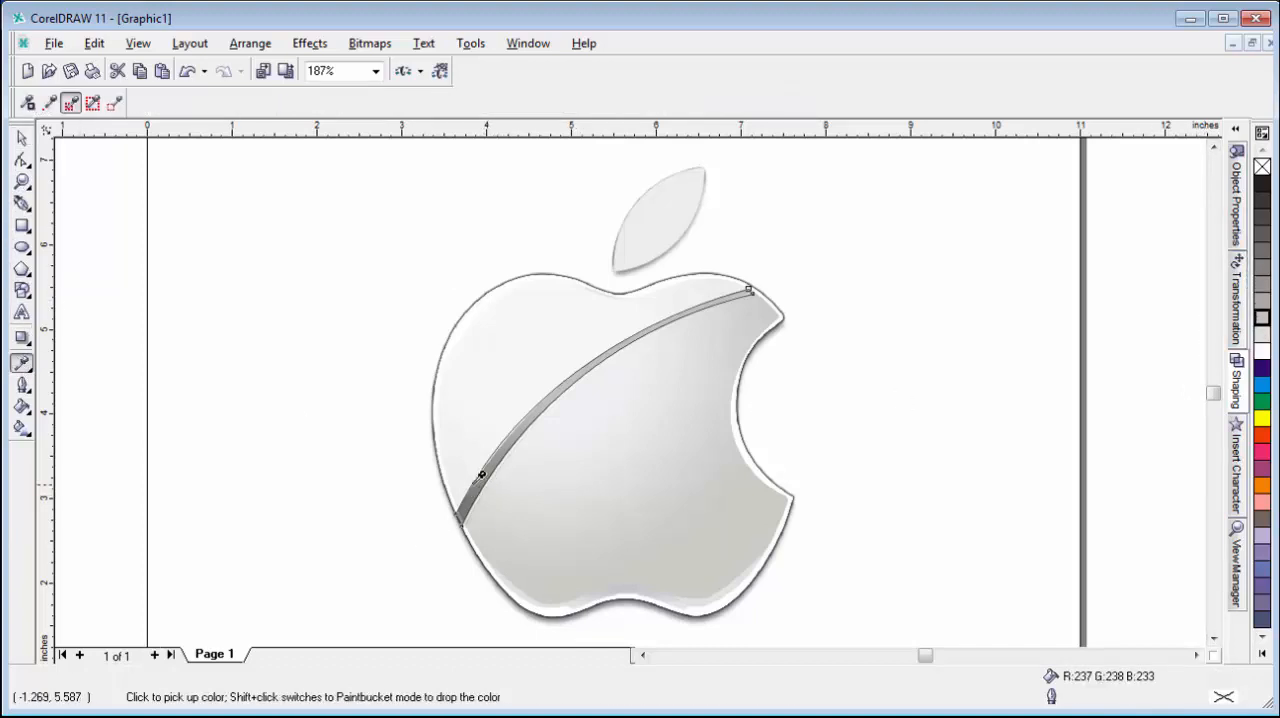
{"action": "left_click", "coordinate": [483, 477]}
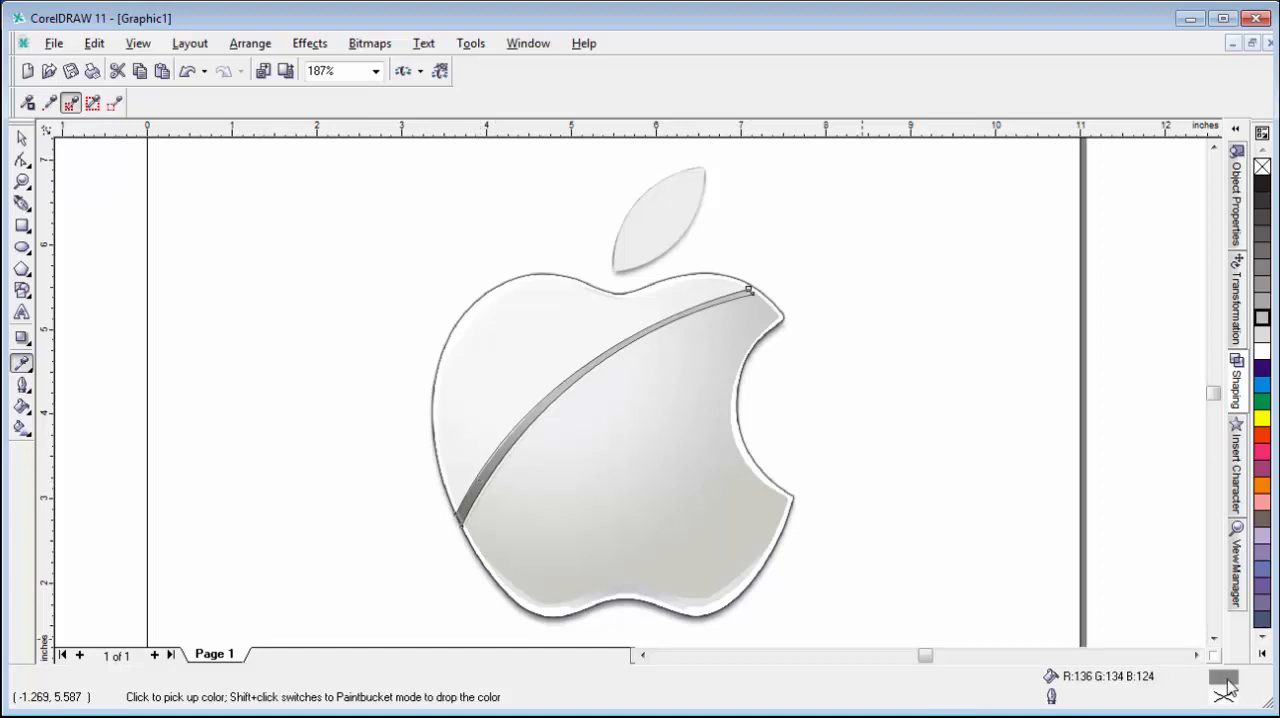
{"action": "left_click", "coordinate": [497, 467], "text": "shift"}
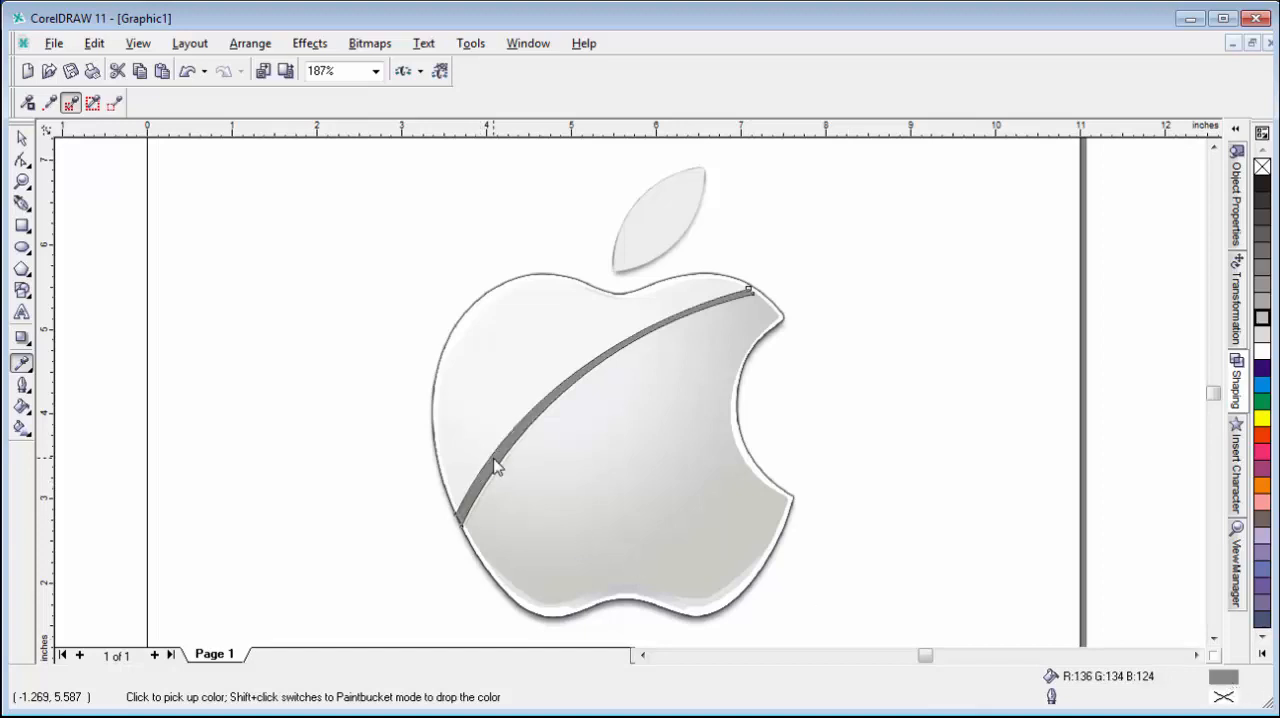
Remove the stripe curve's outline and switch its fill to a fountain fill.
{"action": "right_click", "coordinate": [1263, 168]}
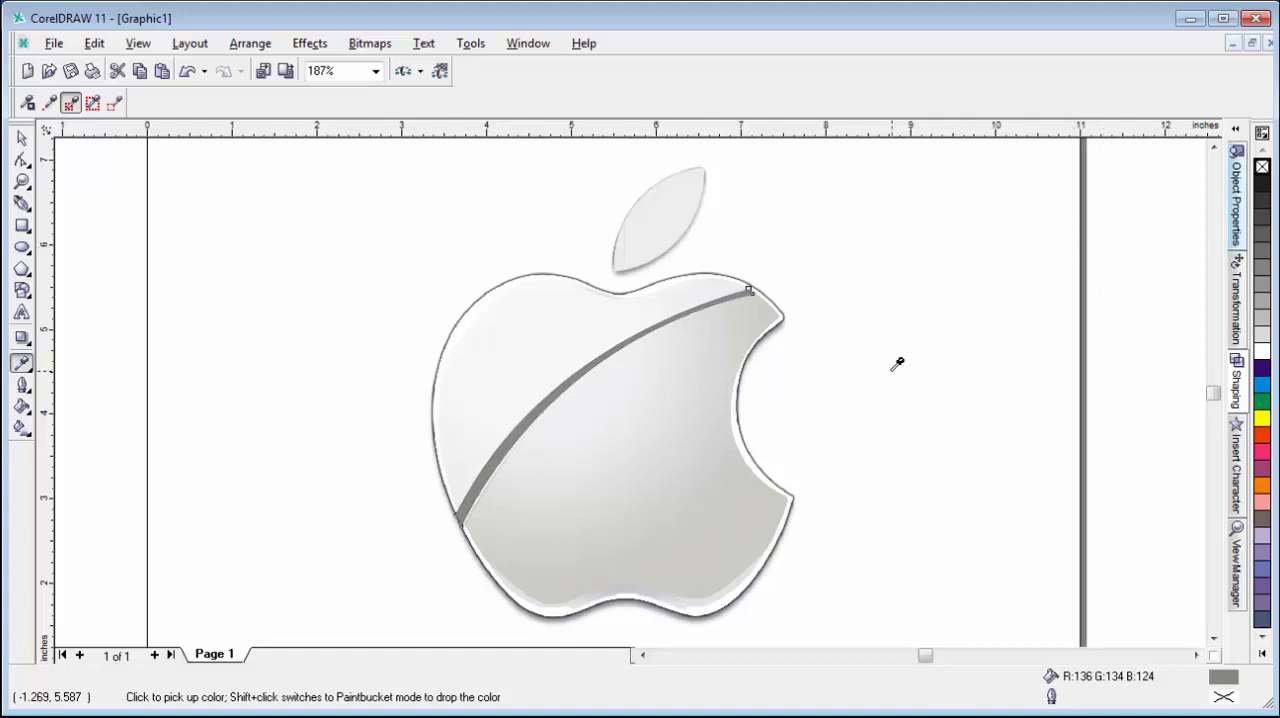
{"action": "left_click", "coordinate": [22, 137]}
{"action": "left_click", "coordinate": [530, 422]}
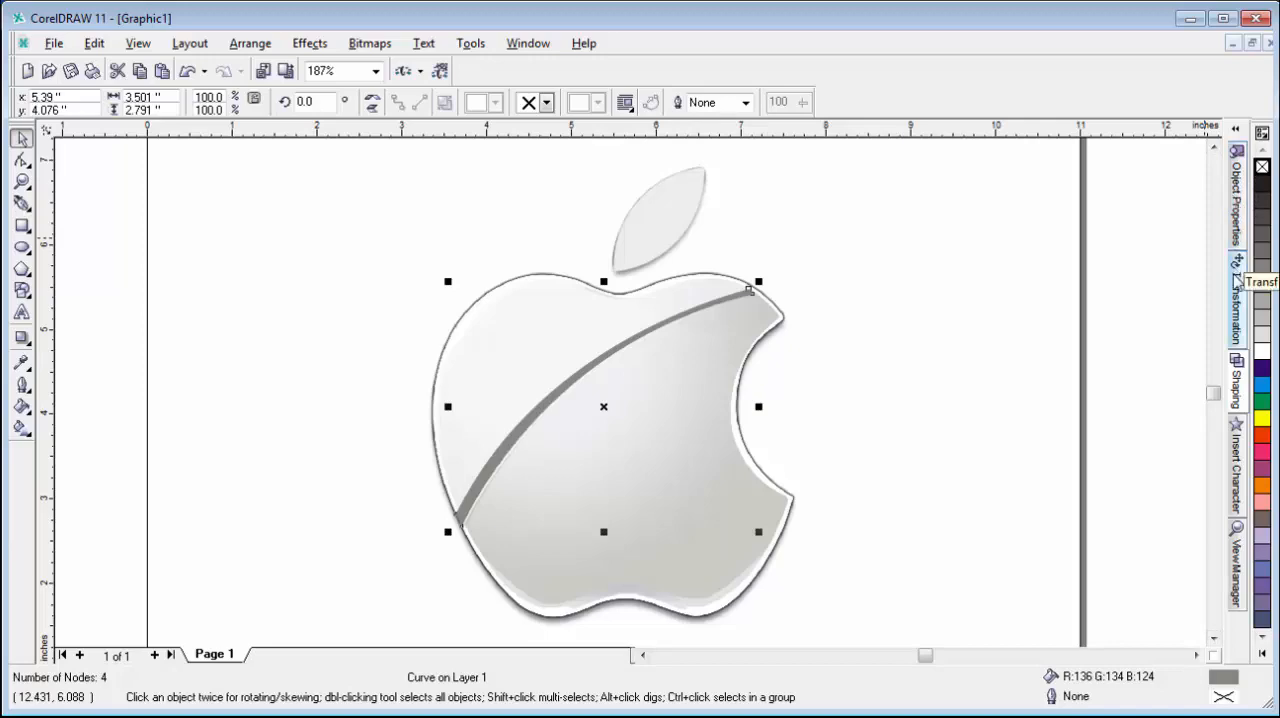
{"action": "left_click", "coordinate": [1236, 198]}
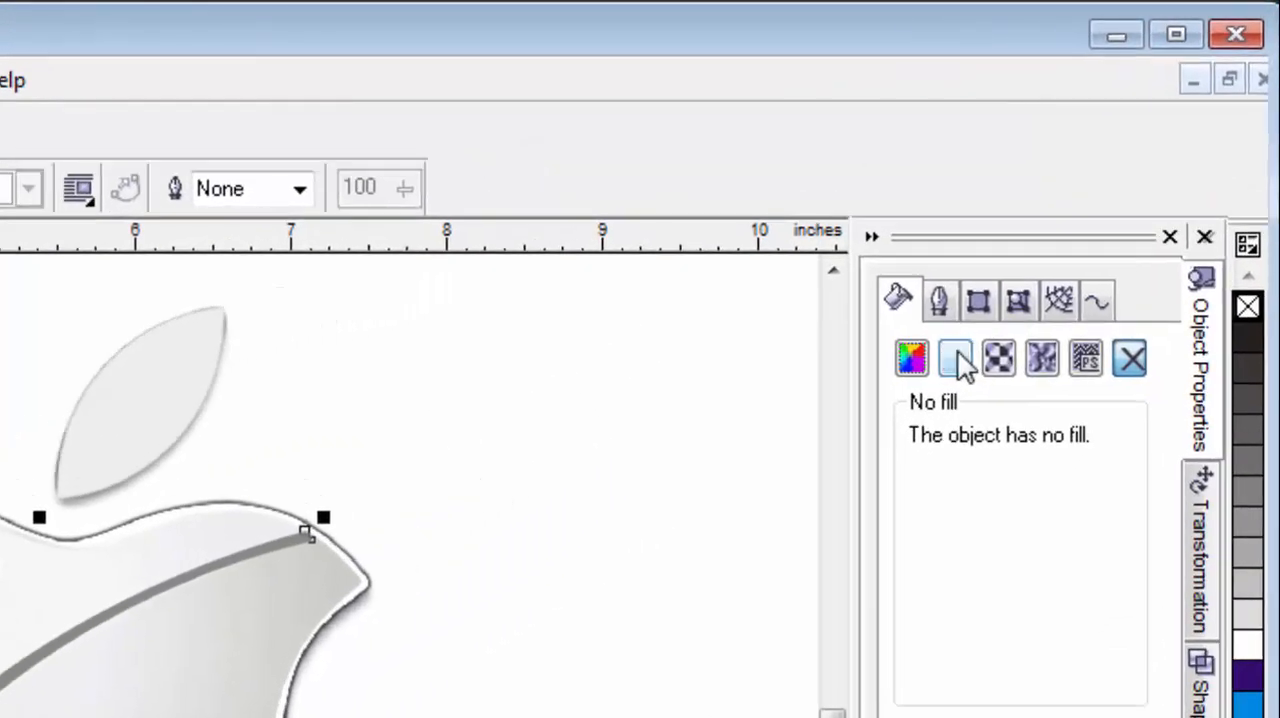
{"action": "left_click", "coordinate": [955, 358]}
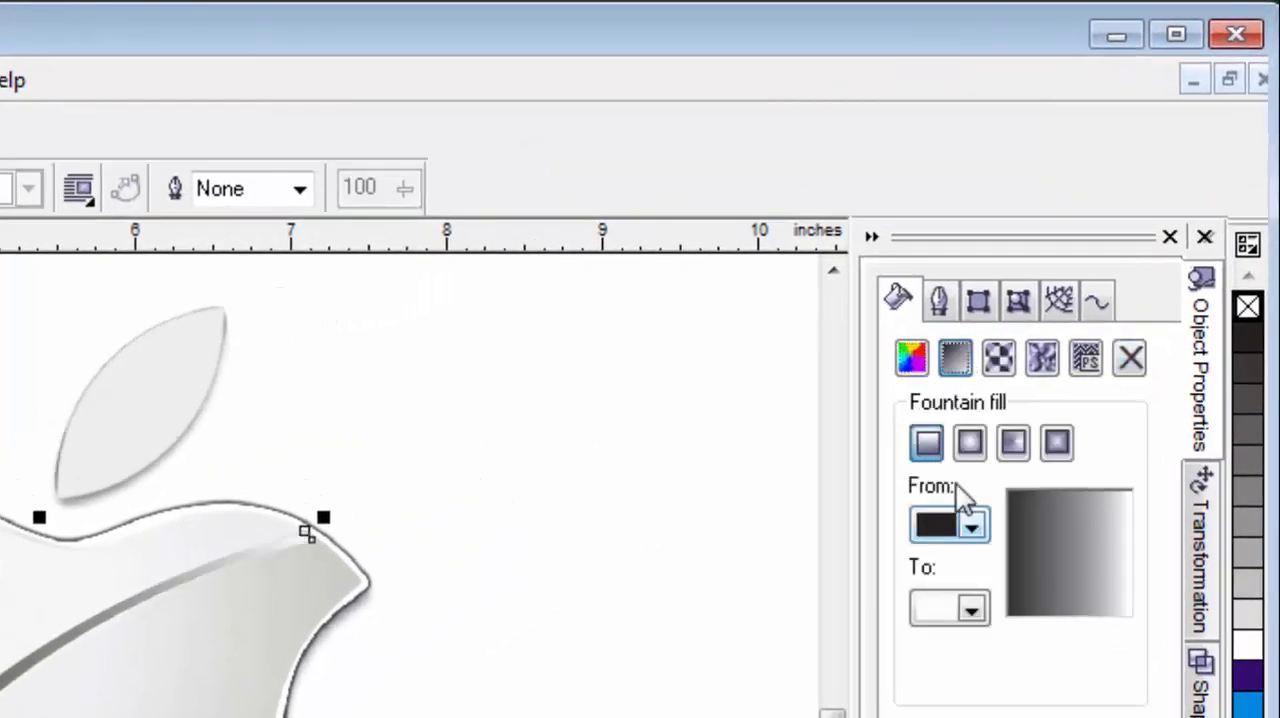
Set the stripe's fountain fill to run linearly from medium grey to light grey.
{"action": "left_click", "coordinate": [974, 527]}
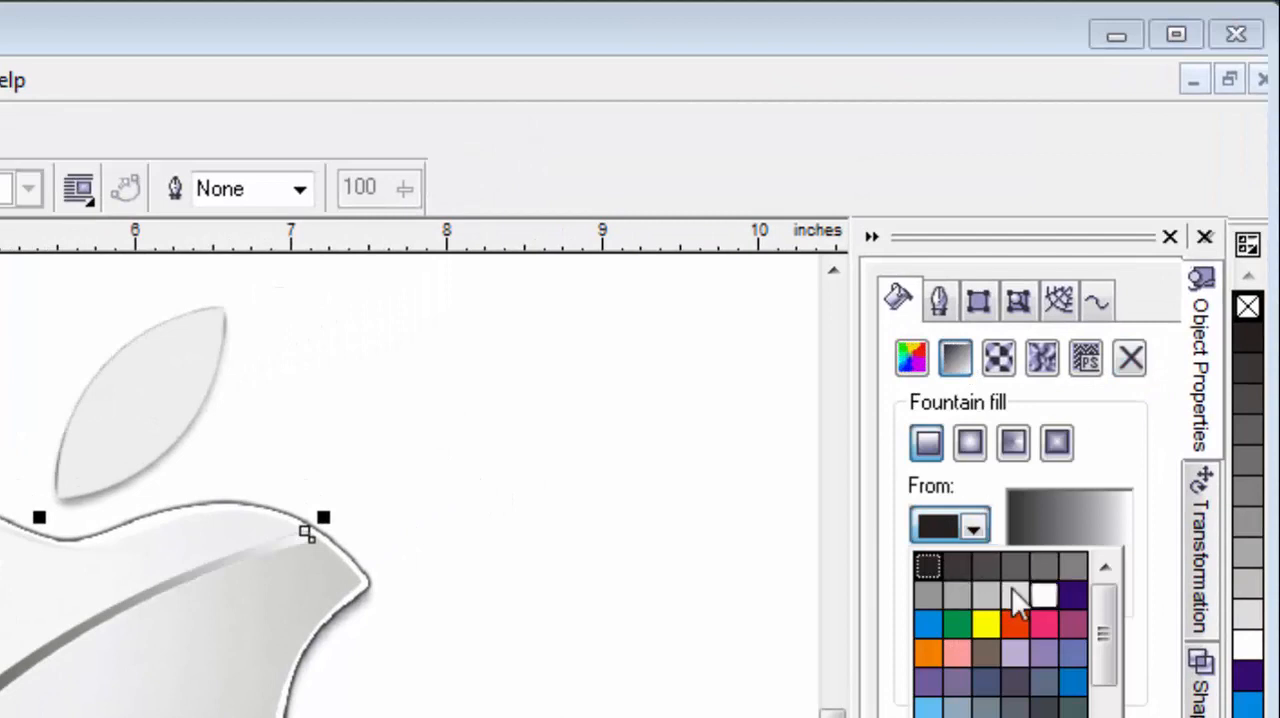
{"action": "left_click", "coordinate": [937, 589]}
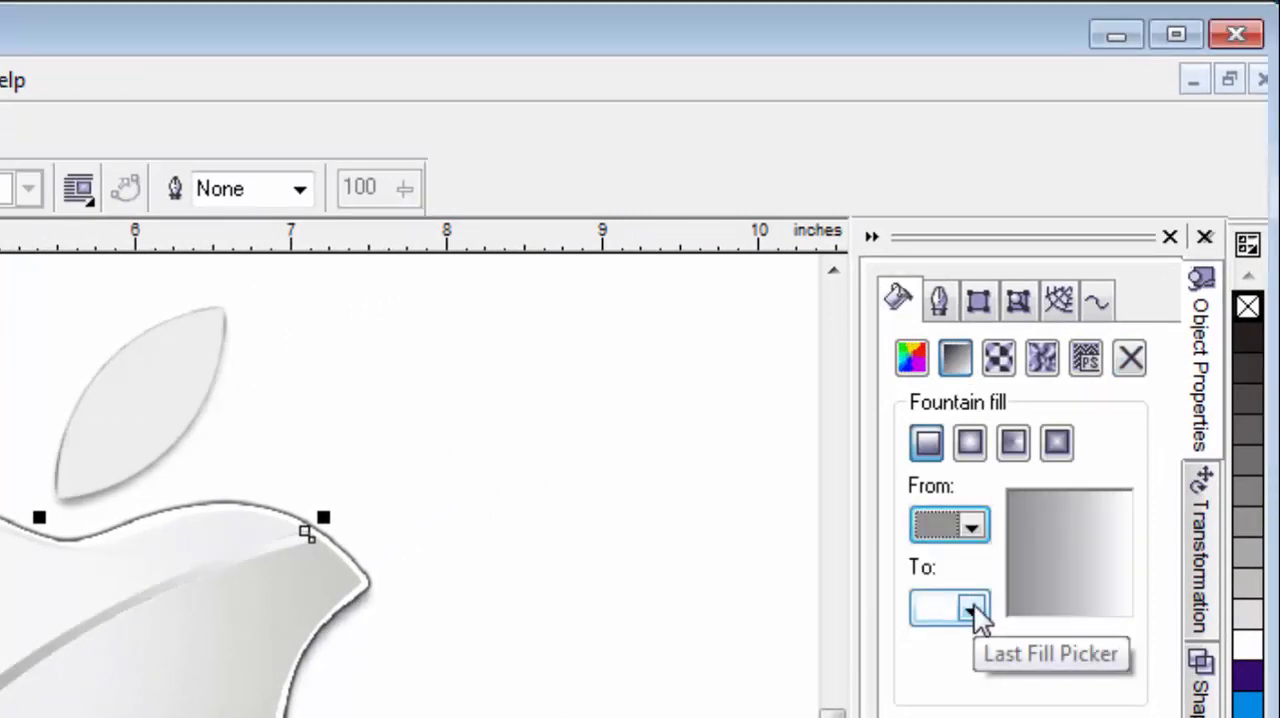
{"action": "left_click", "coordinate": [971, 610]}
{"action": "left_click", "coordinate": [1015, 645]}
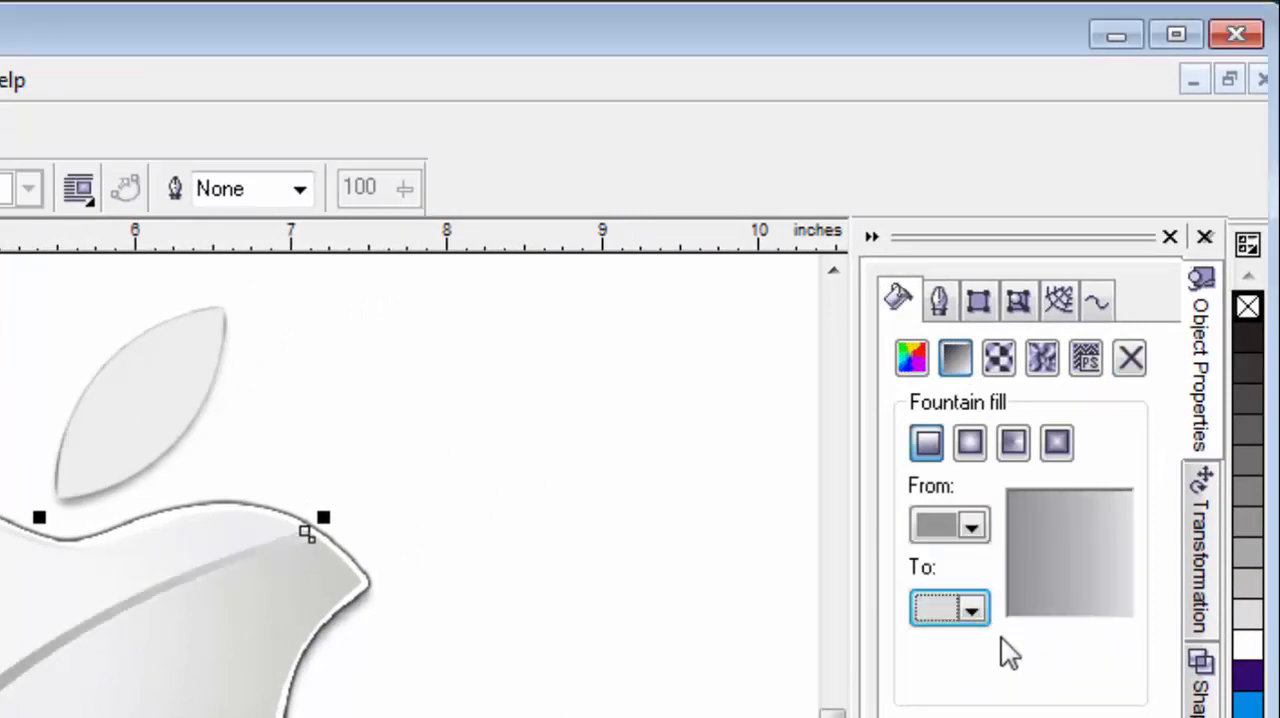
{"action": "left_click", "coordinate": [968, 443]}
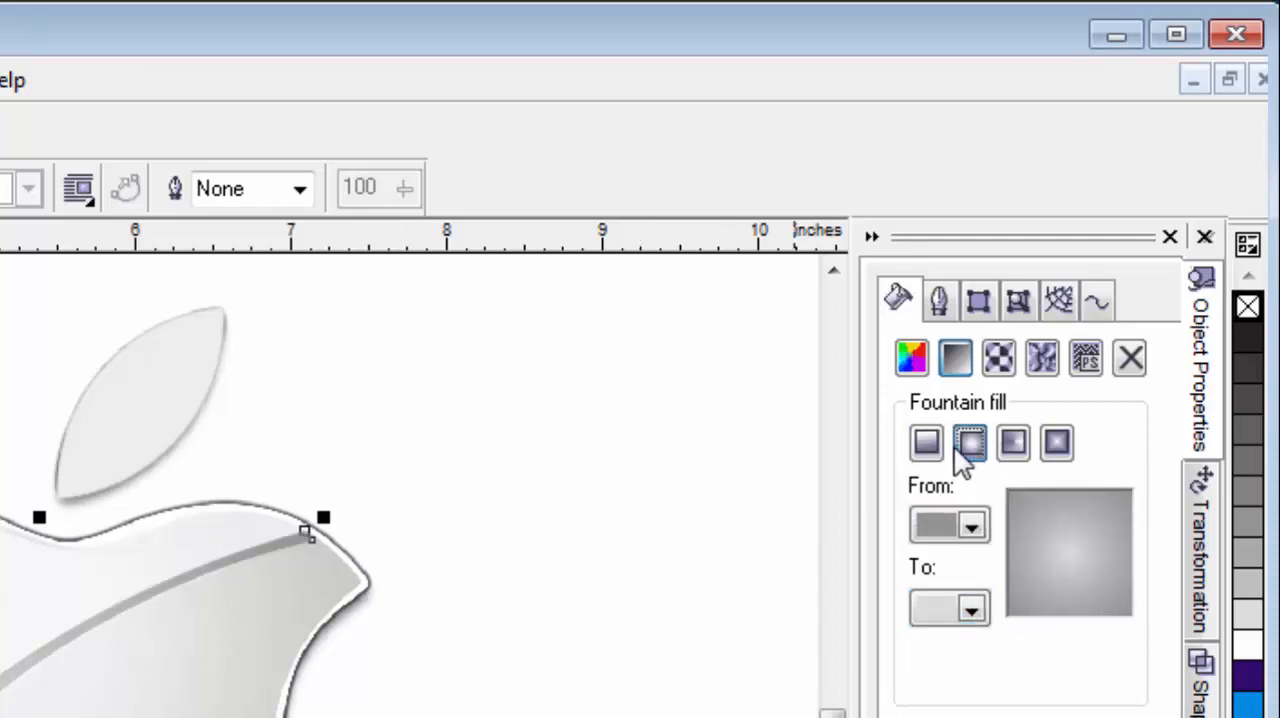
{"action": "left_click", "coordinate": [942, 420]}
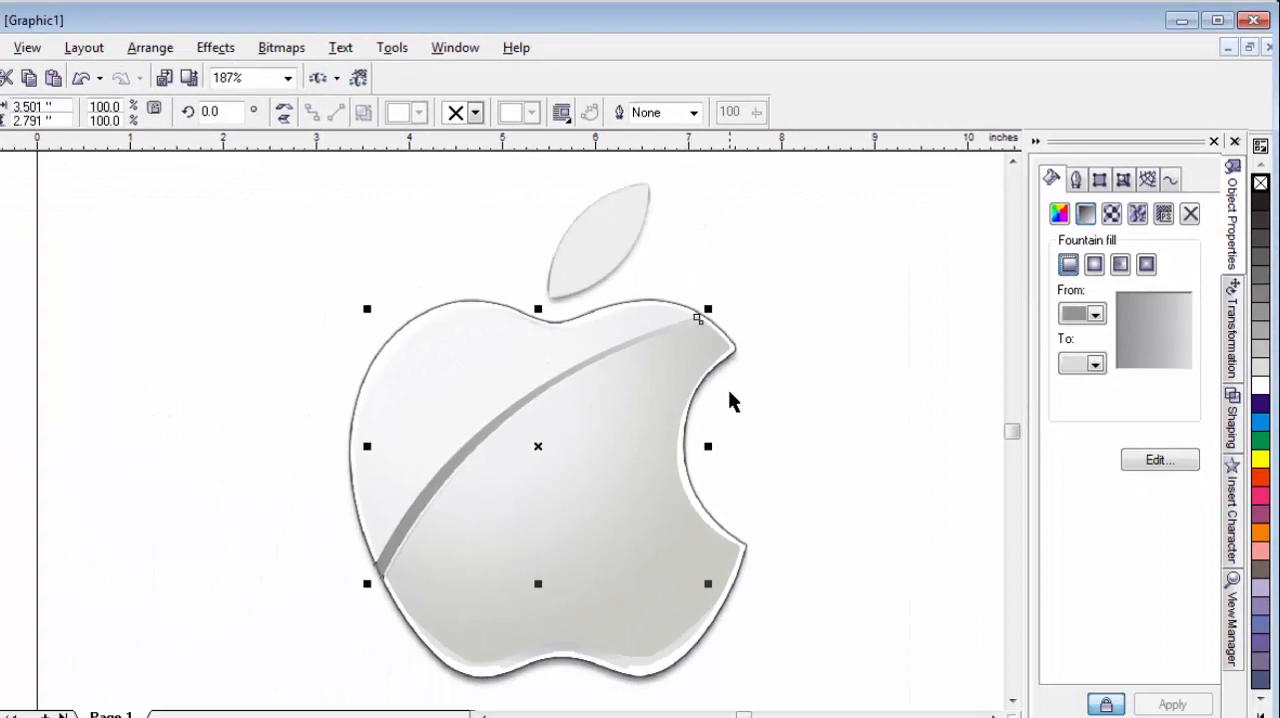
Bring the apple body and stripe curves in front of the reference bitmap.
{"action": "left_click", "coordinate": [229, 332]}
{"action": "left_click", "coordinate": [394, 356]}
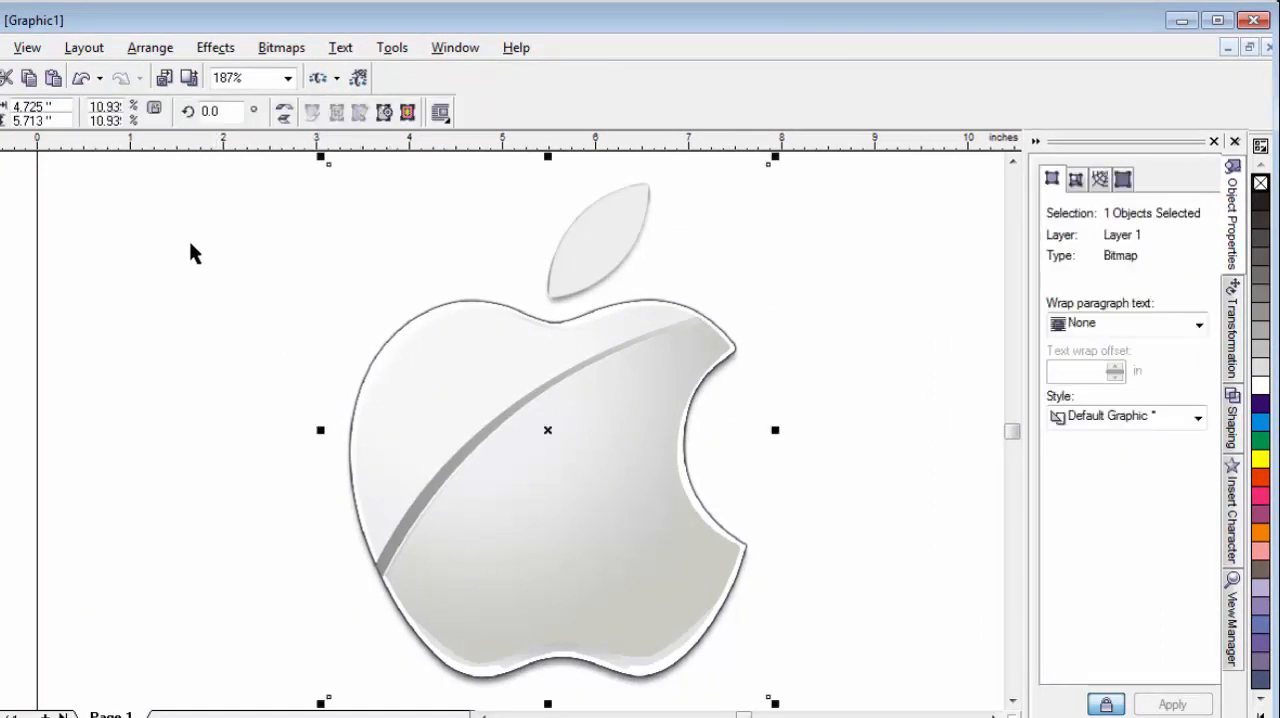
{"action": "left_click", "coordinate": [171, 280]}
{"action": "scroll", "coordinate": [855, 670], "scroll_direction": "down", "scroll_amount": 2}
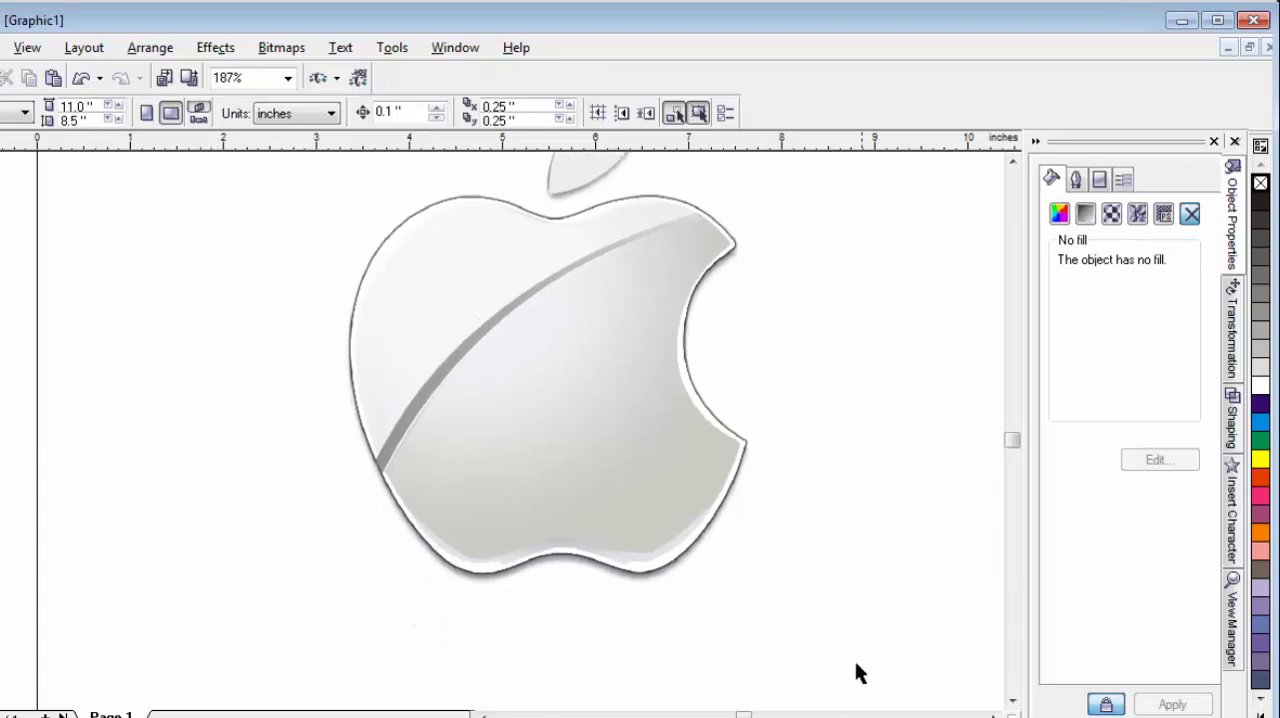
{"action": "left_click_drag", "start_coordinate": [855, 664], "coordinate": [853, 647]}
{"action": "key", "text": "shift+Page_Up"}
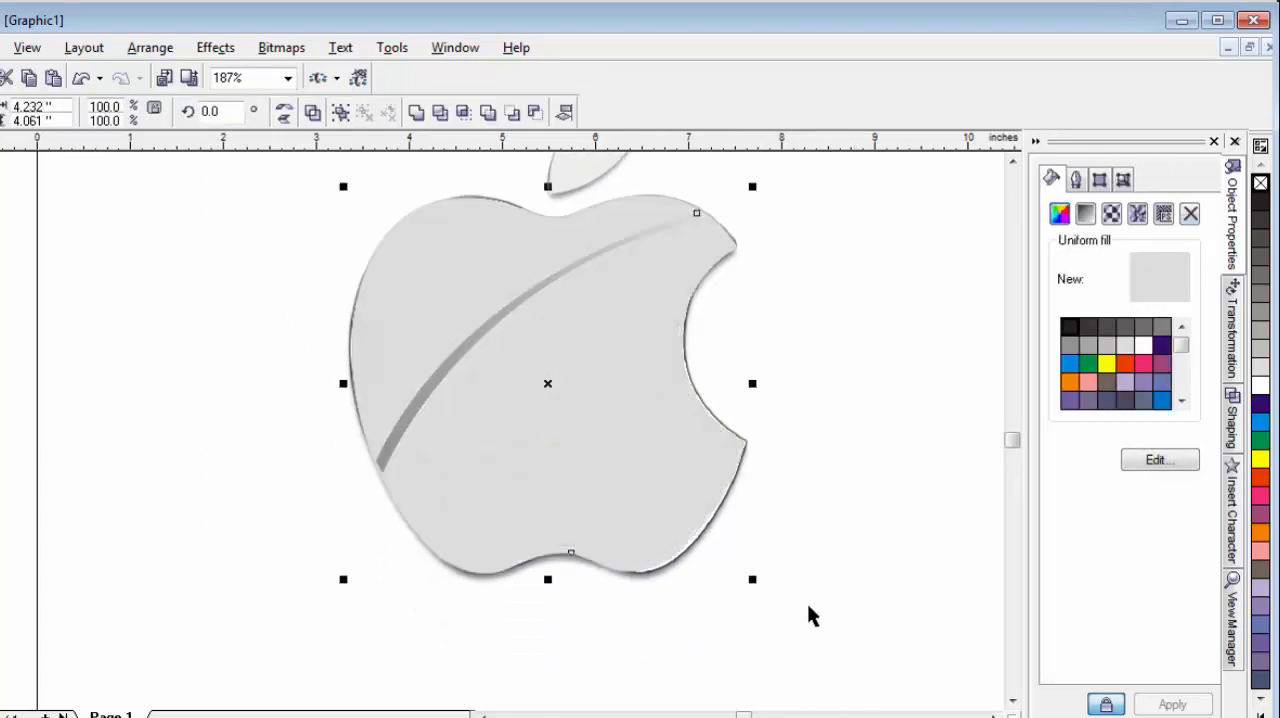
Move the apple body off the reference by a relative horizontal offset of -4.232 in.
{"action": "key", "text": "Escape"}
{"action": "left_click", "coordinate": [418, 290]}
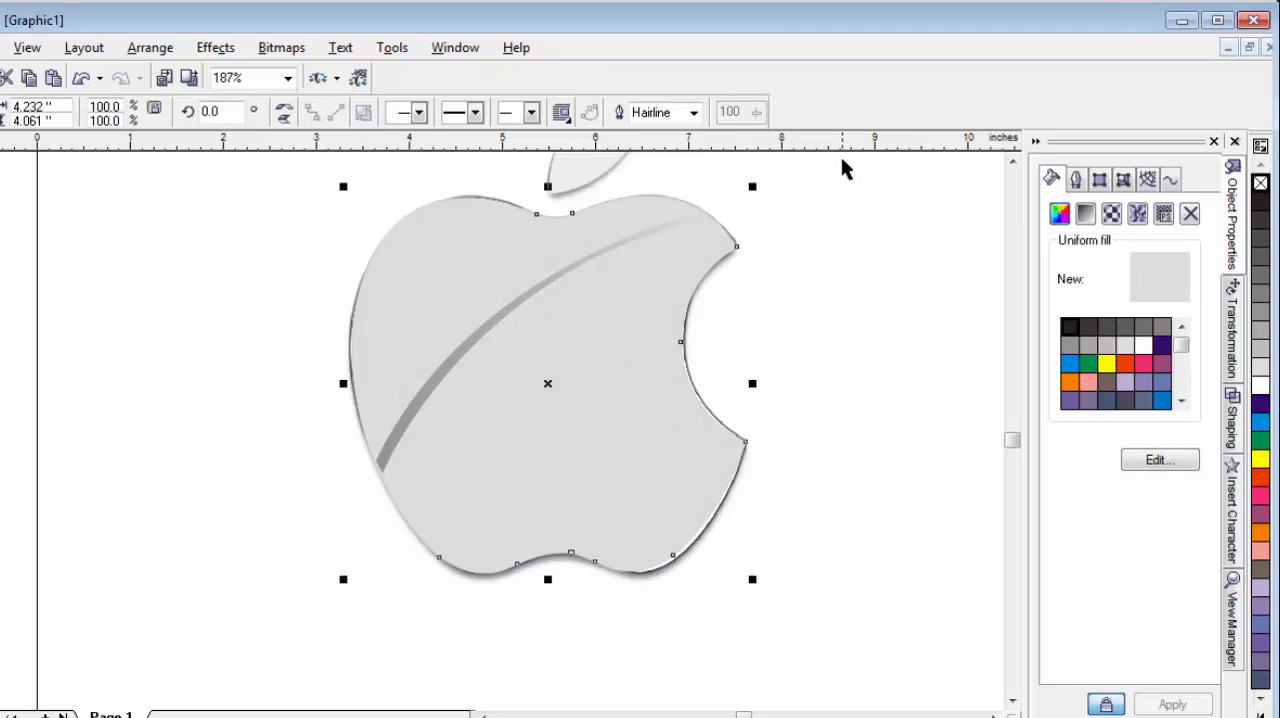
{"action": "left_click", "coordinate": [1012, 163]}
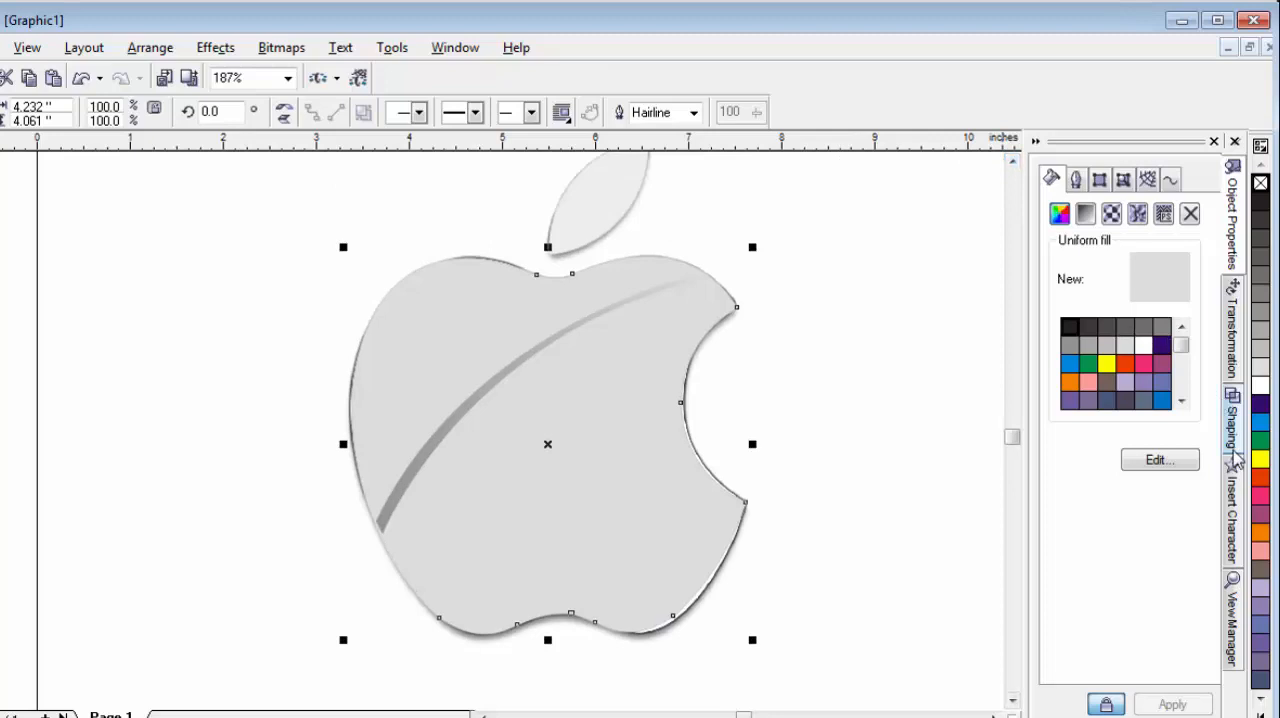
{"action": "left_click", "coordinate": [1239, 337]}
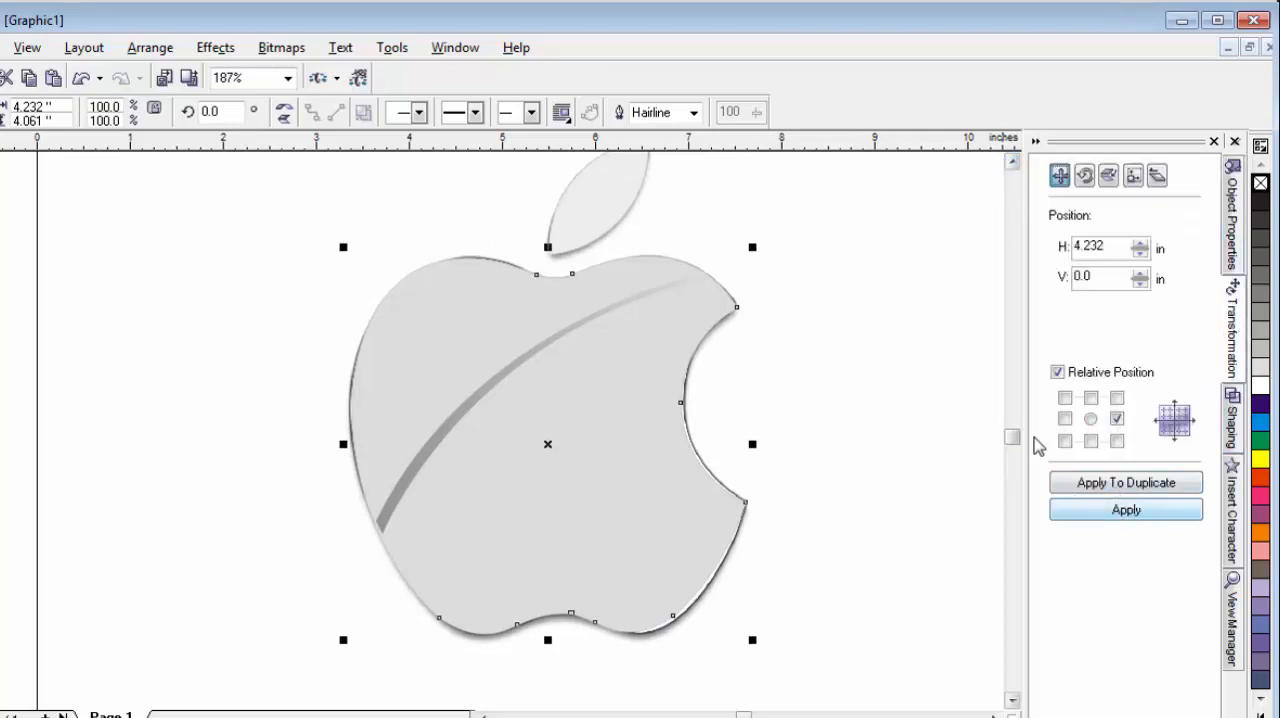
{"action": "left_click", "coordinate": [1065, 418]}
{"action": "left_click", "coordinate": [1140, 511]}
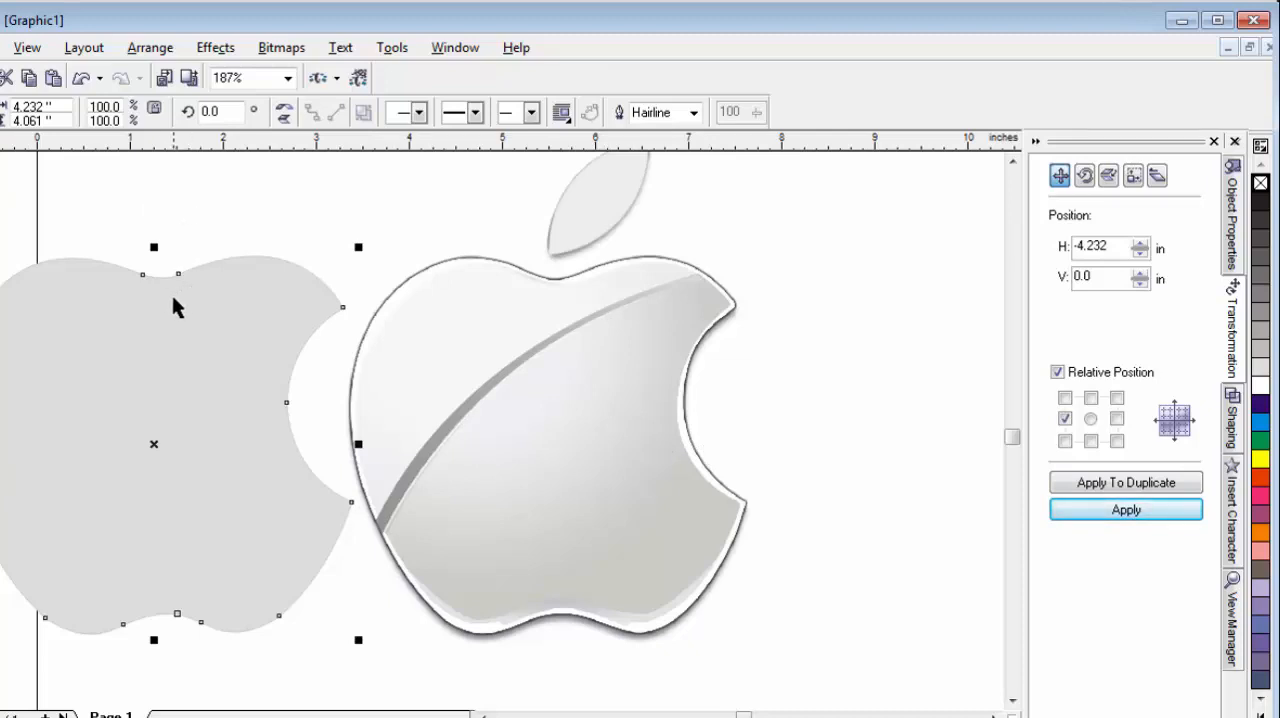
Change the apple body's fill to a radial fountain fill.
{"action": "left_click", "coordinate": [1237, 225]}
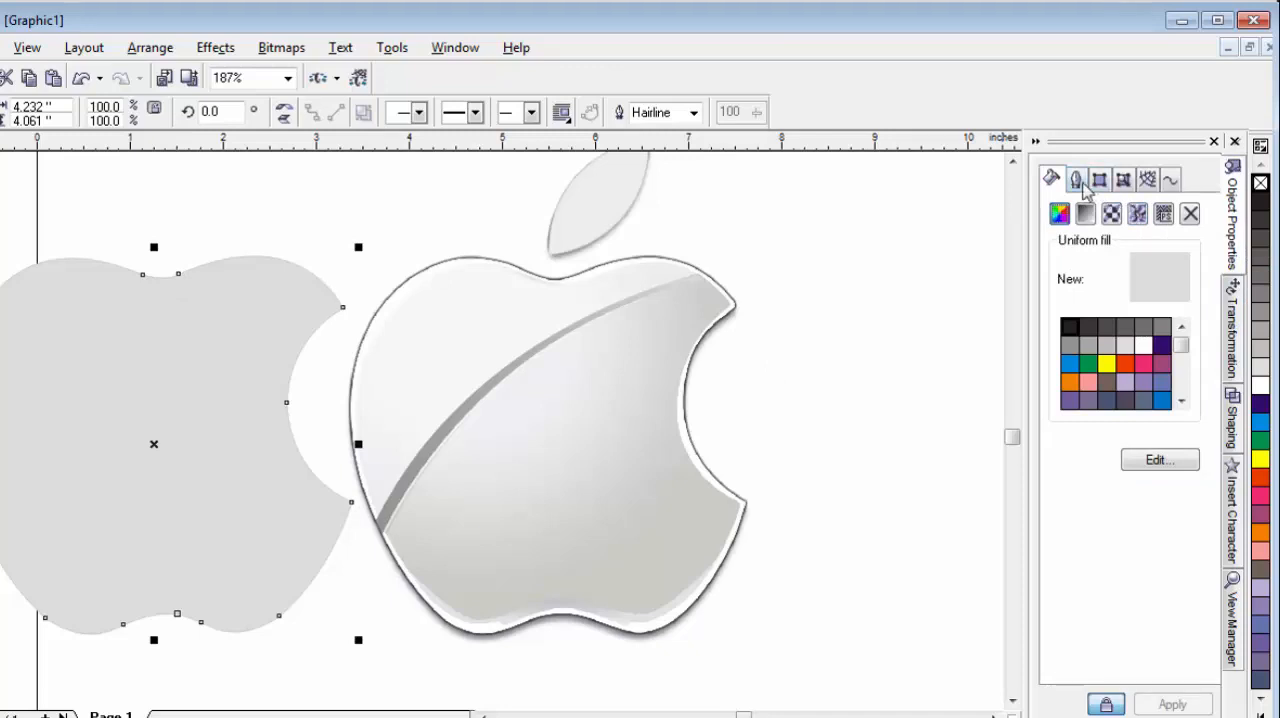
{"action": "left_click", "coordinate": [1087, 215]}
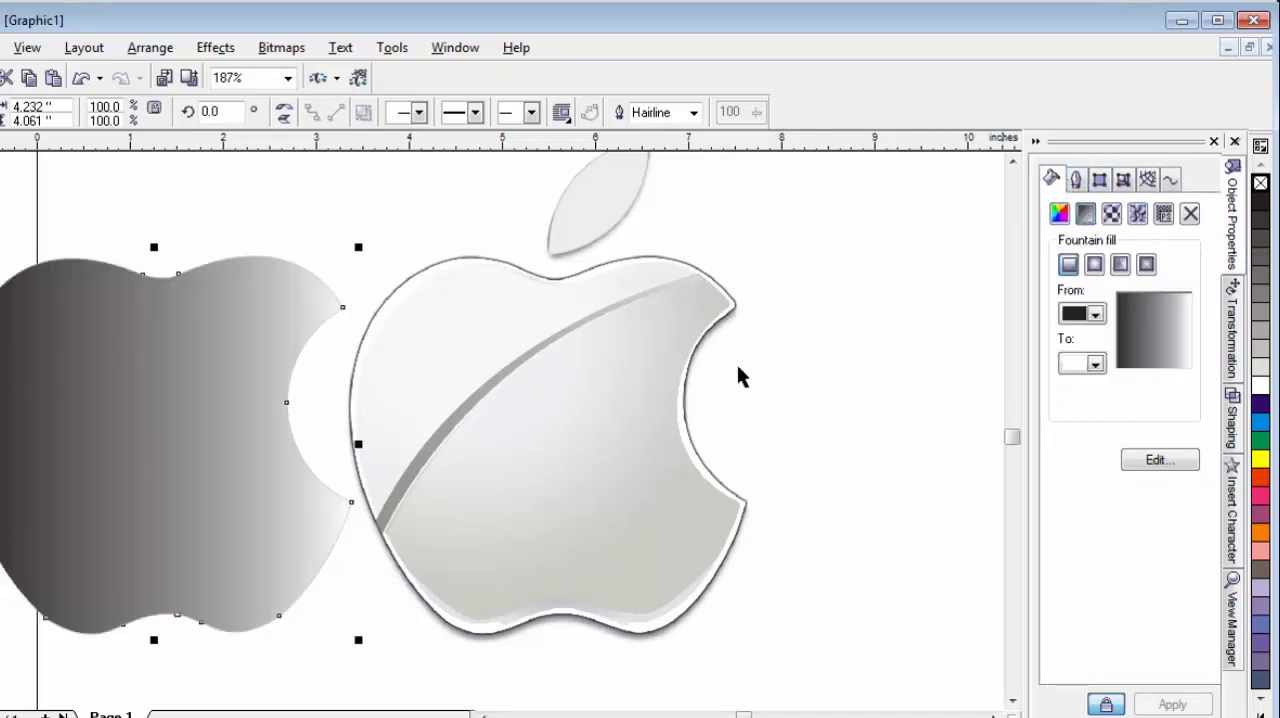
{"action": "left_click", "coordinate": [1097, 264]}
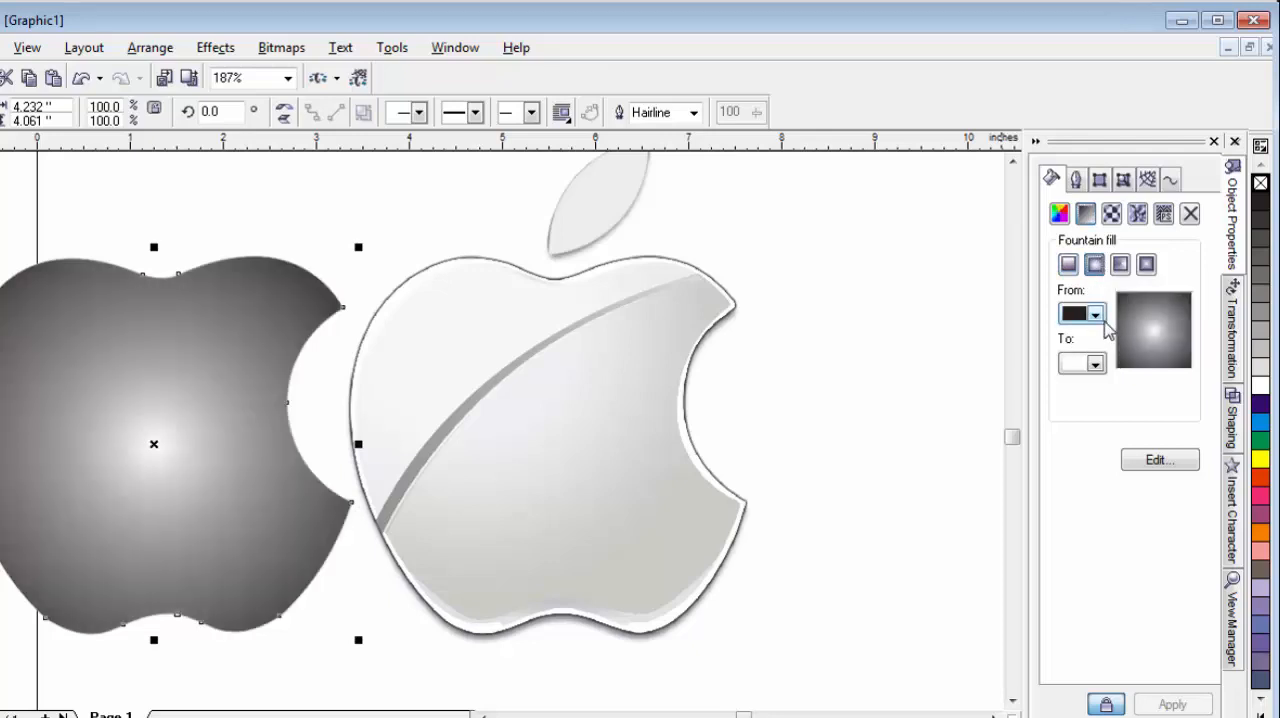
Set the body's radial fill from light grey to white and shift its centre toward the apple's upper-left part.
{"action": "left_click", "coordinate": [1095, 314]}
{"action": "left_click", "coordinate": [1088, 350]}
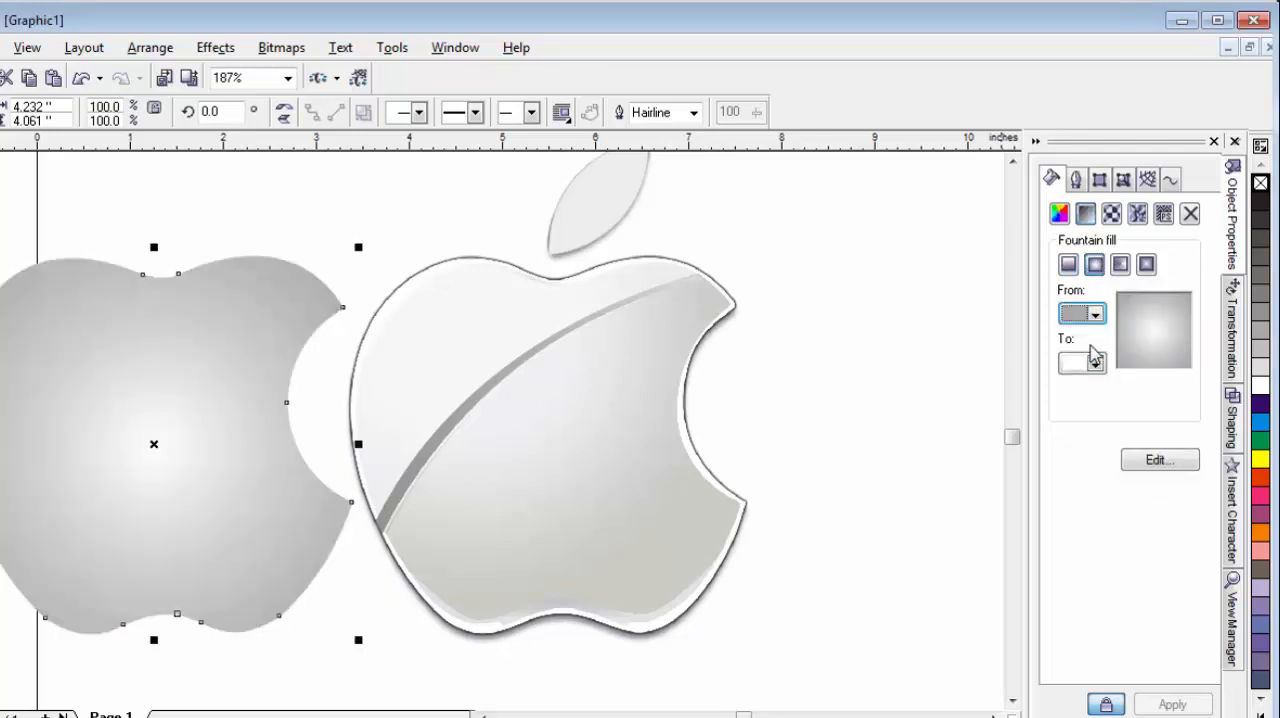
{"action": "left_click", "coordinate": [1096, 364]}
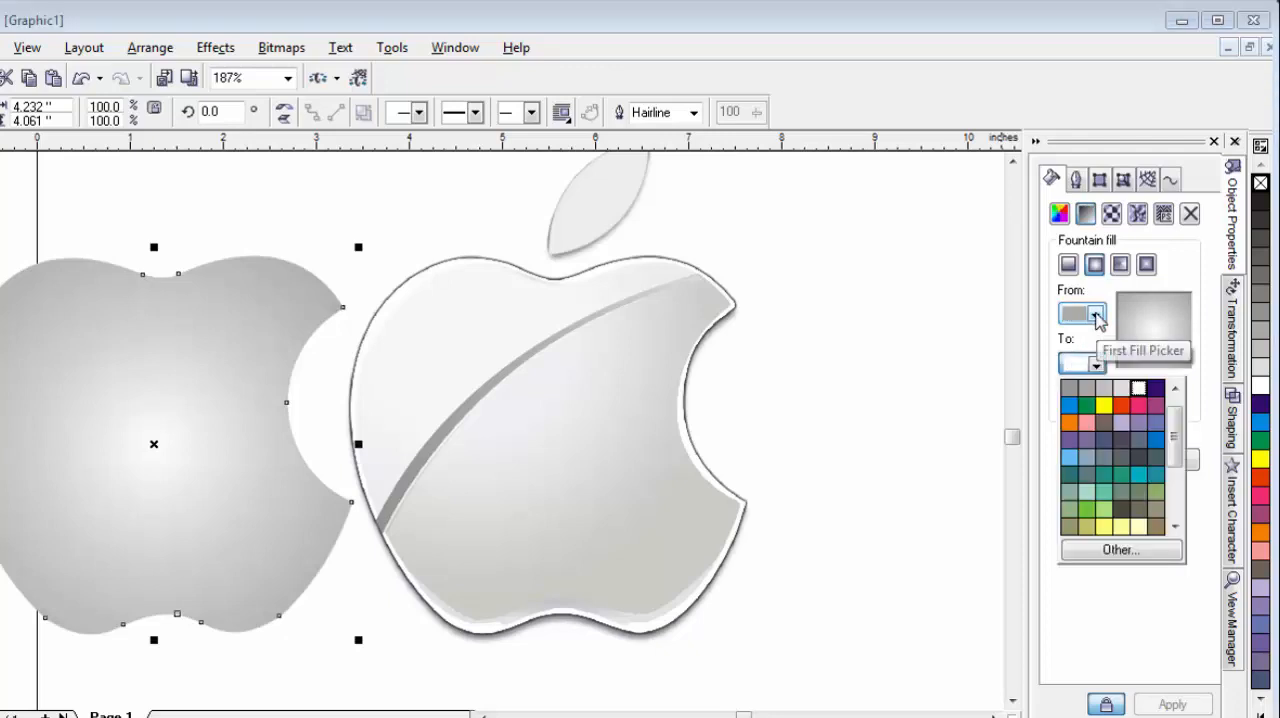
{"action": "left_click", "coordinate": [1097, 316]}
{"action": "left_click", "coordinate": [1097, 316]}
{"action": "left_click", "coordinate": [1107, 344]}
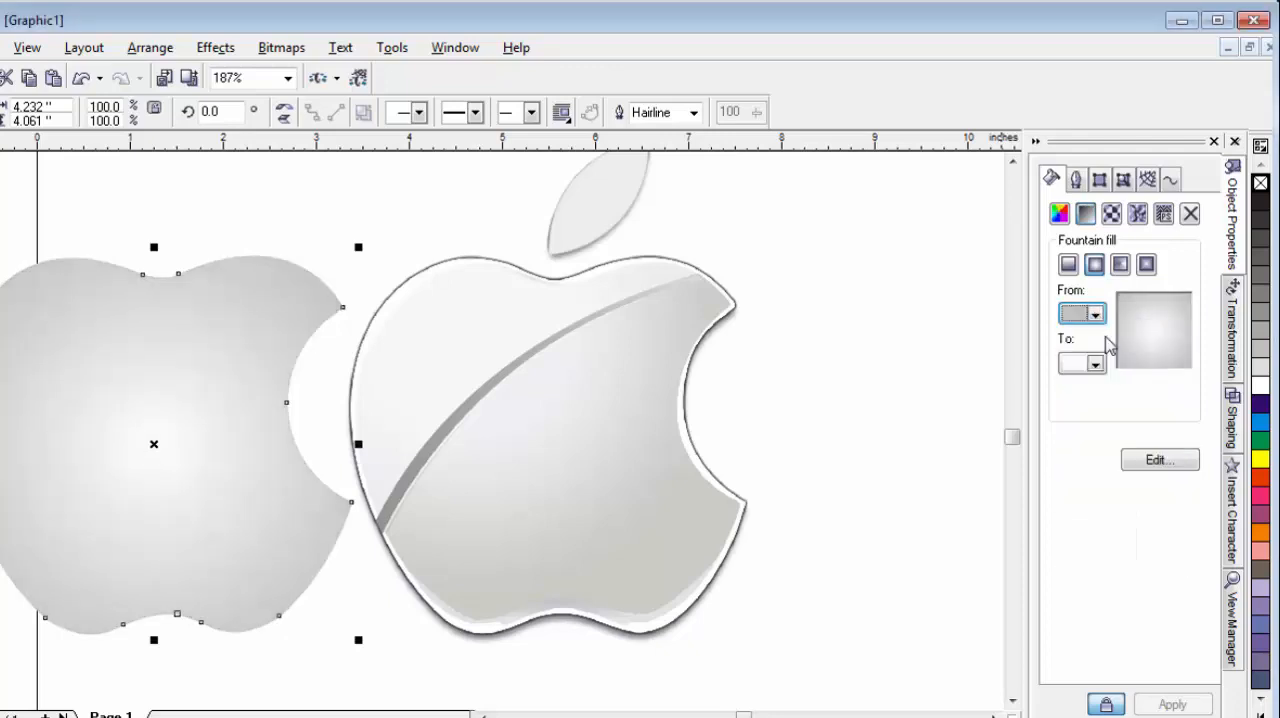
{"action": "left_click", "coordinate": [1097, 314]}
{"action": "left_click", "coordinate": [1118, 337]}
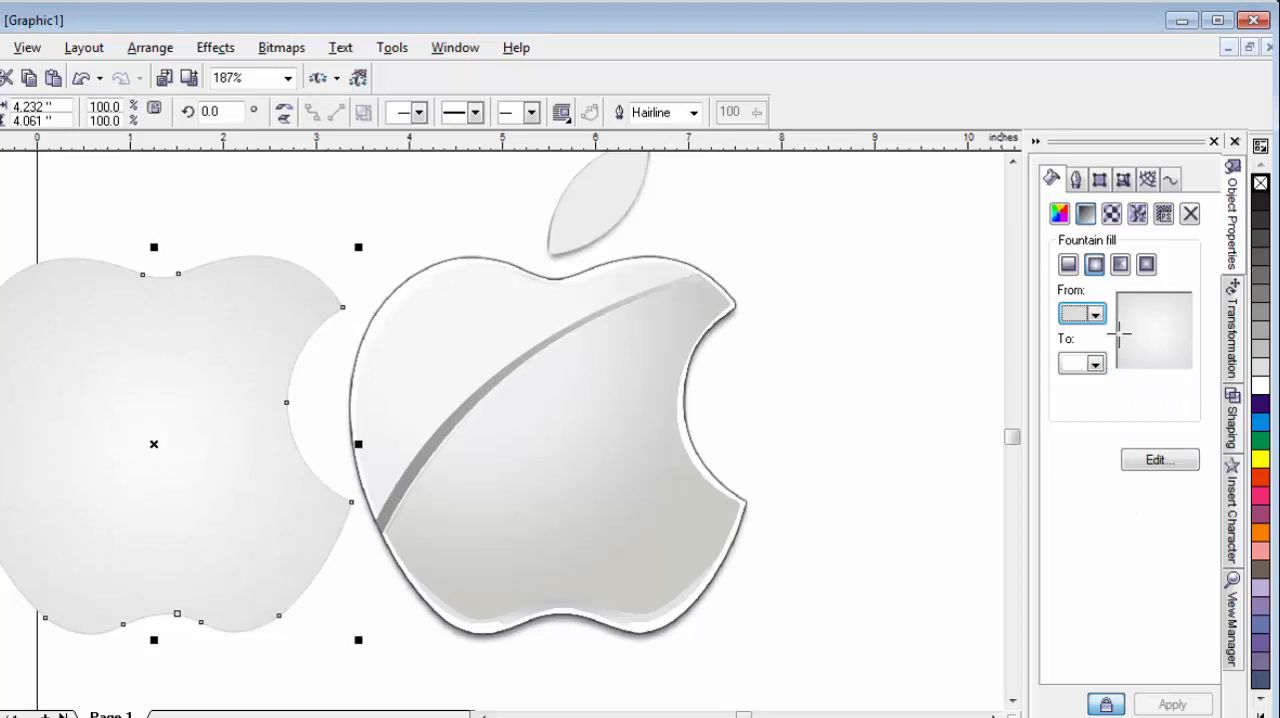
{"action": "left_click", "coordinate": [1121, 310]}
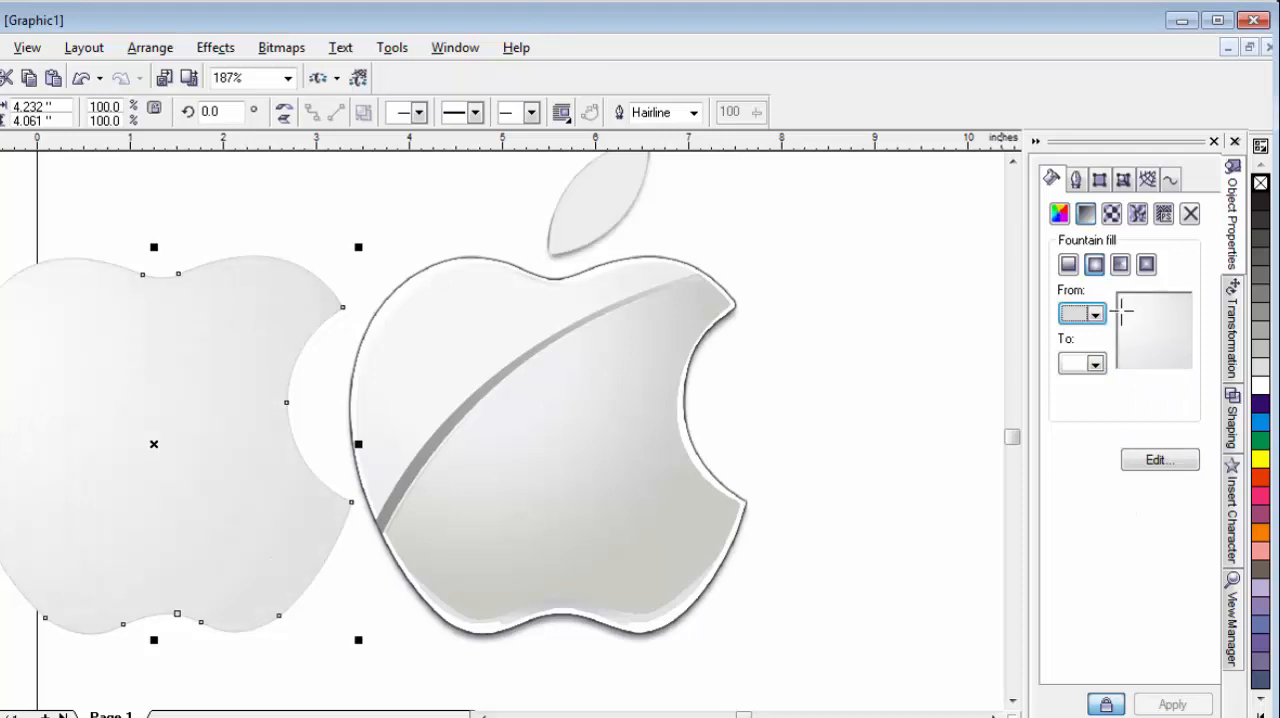
{"action": "left_click", "coordinate": [1131, 314]}
Move the leaf curve off the reference leaf by a relative horizontal offset of -1.065 in.
{"action": "left_click", "coordinate": [592, 214]}
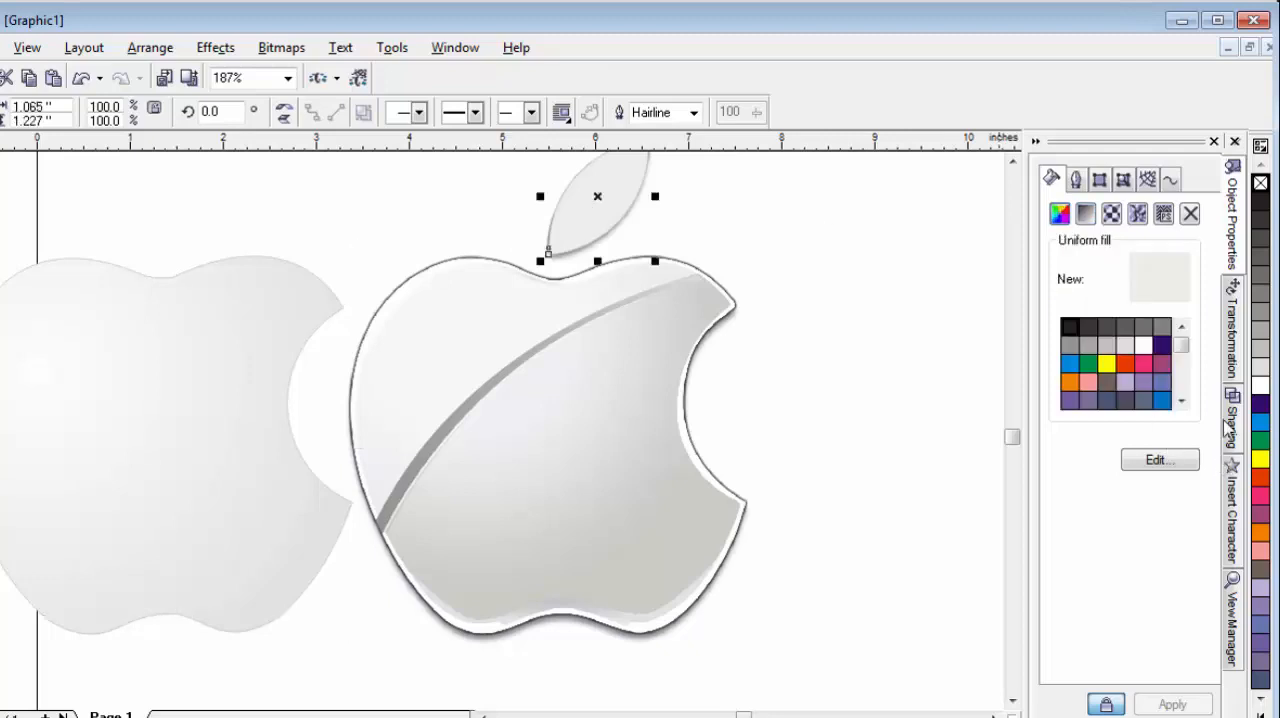
{"action": "left_click", "coordinate": [1233, 340]}
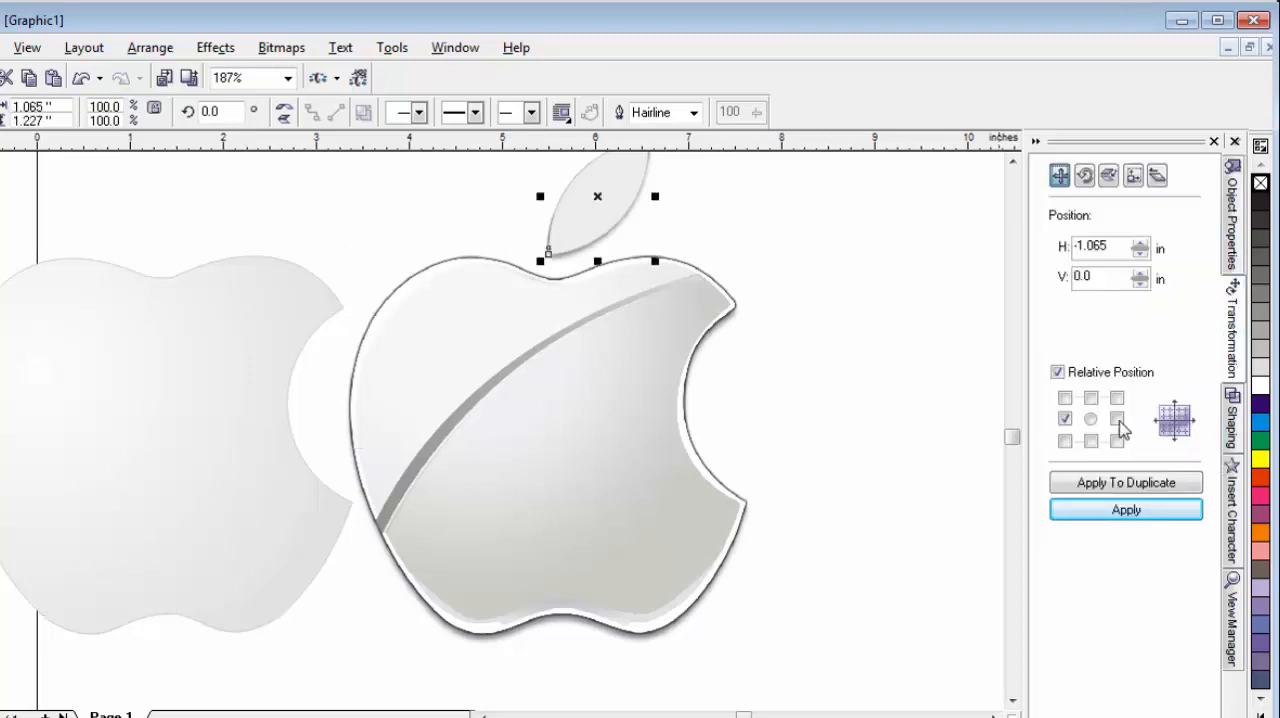
{"action": "left_click", "coordinate": [1141, 511]}
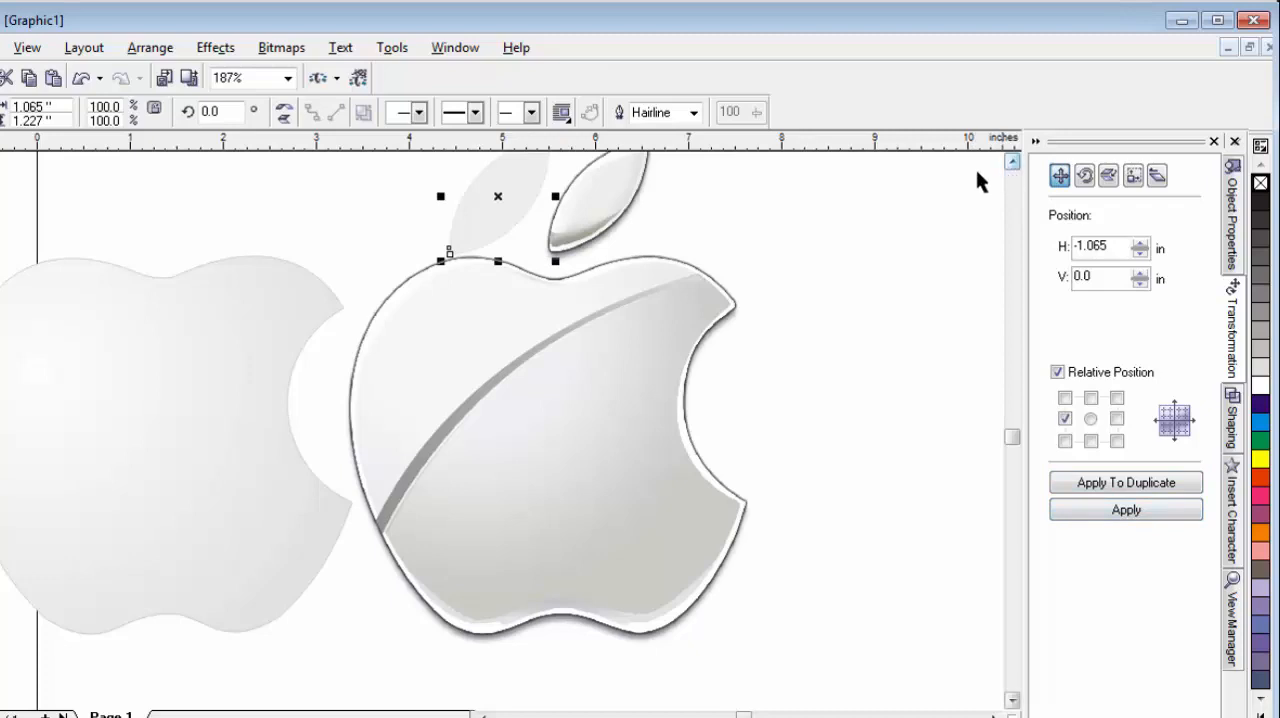
Give the leaf curve a radial fountain fill from light grey to white.
{"action": "key", "text": "shift+F2"}
{"action": "key", "text": "F3"}
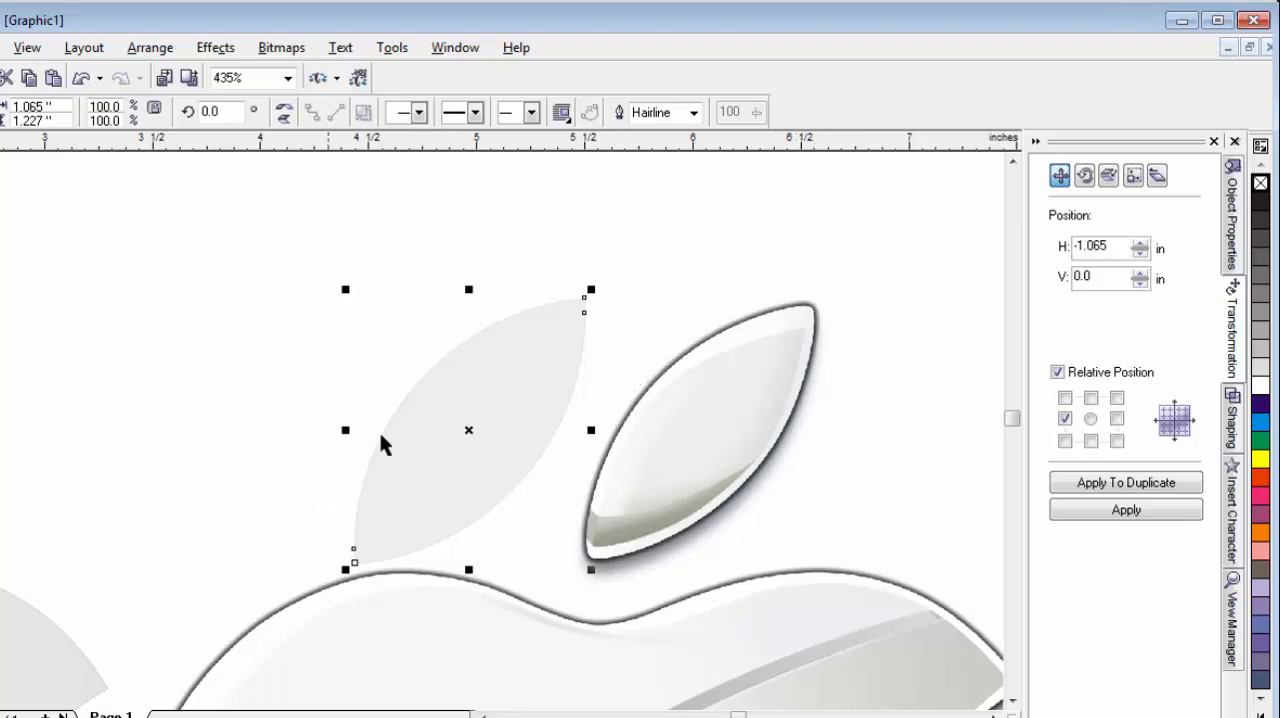
{"action": "left_click", "coordinate": [1236, 240]}
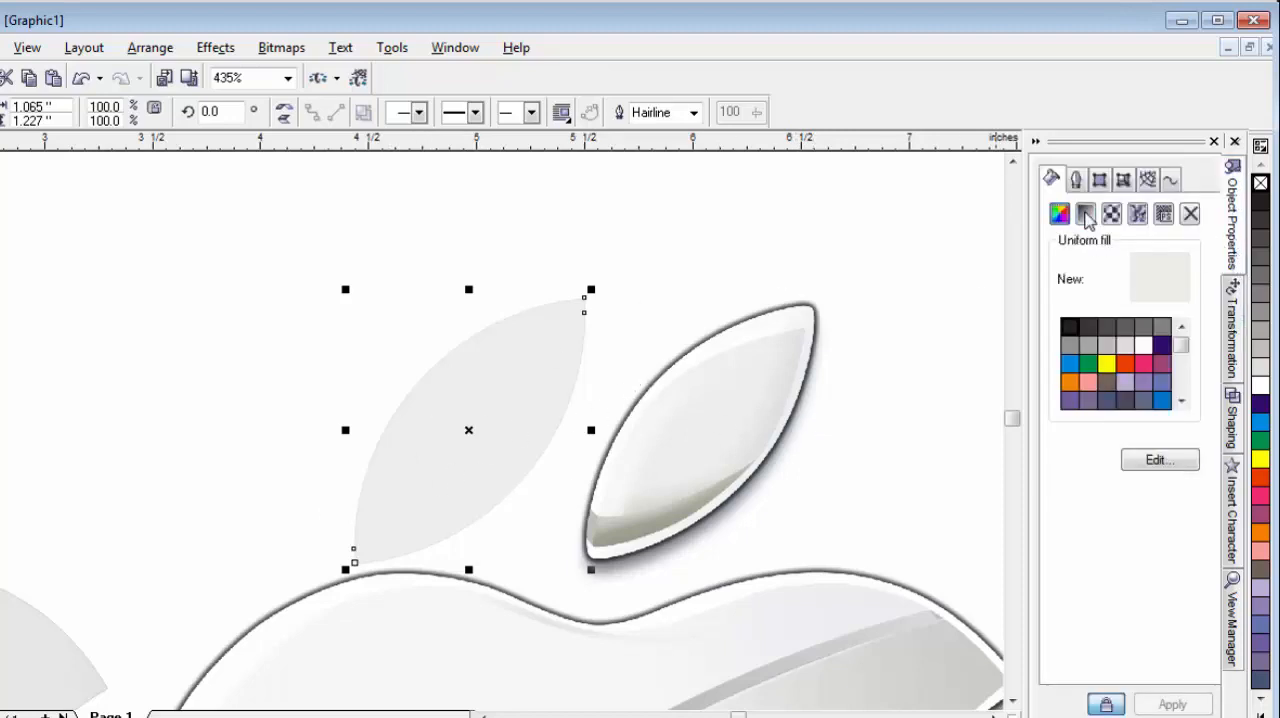
{"action": "left_click", "coordinate": [1085, 213]}
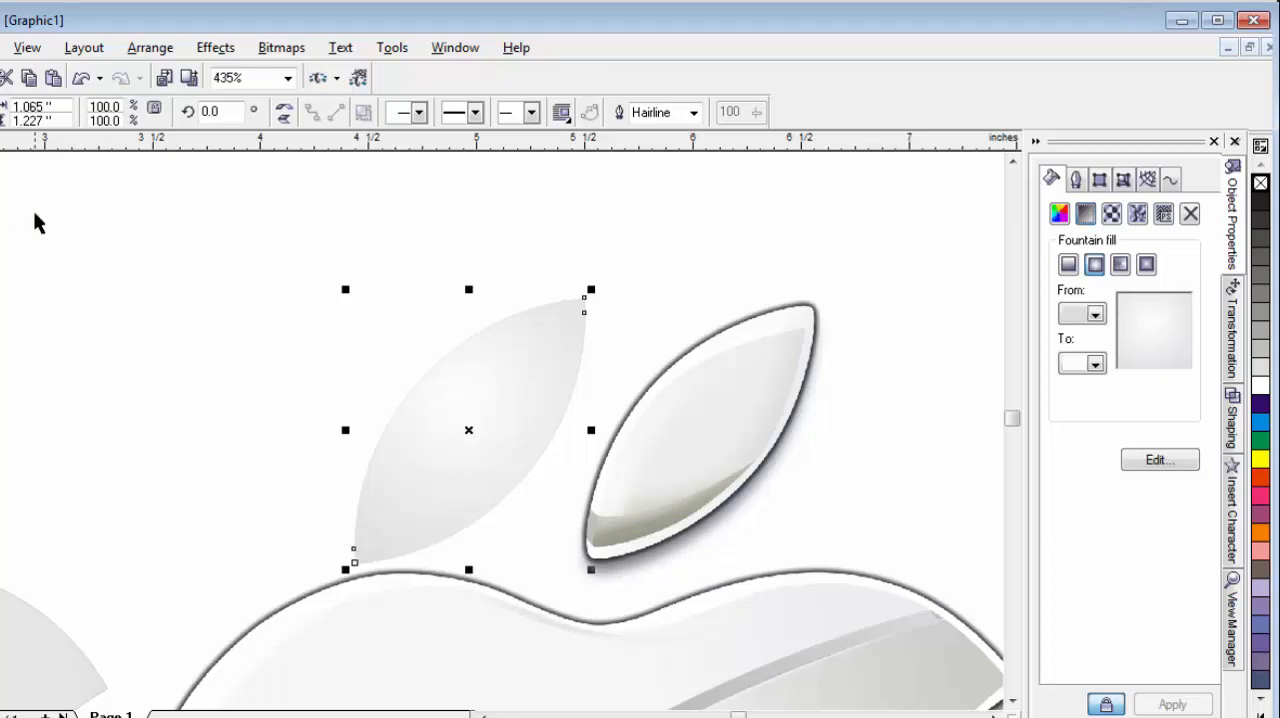
Move the apple body curve back over the reference logo by a relative horizontal offset of 4.232 in.
{"action": "key", "text": "F4"}
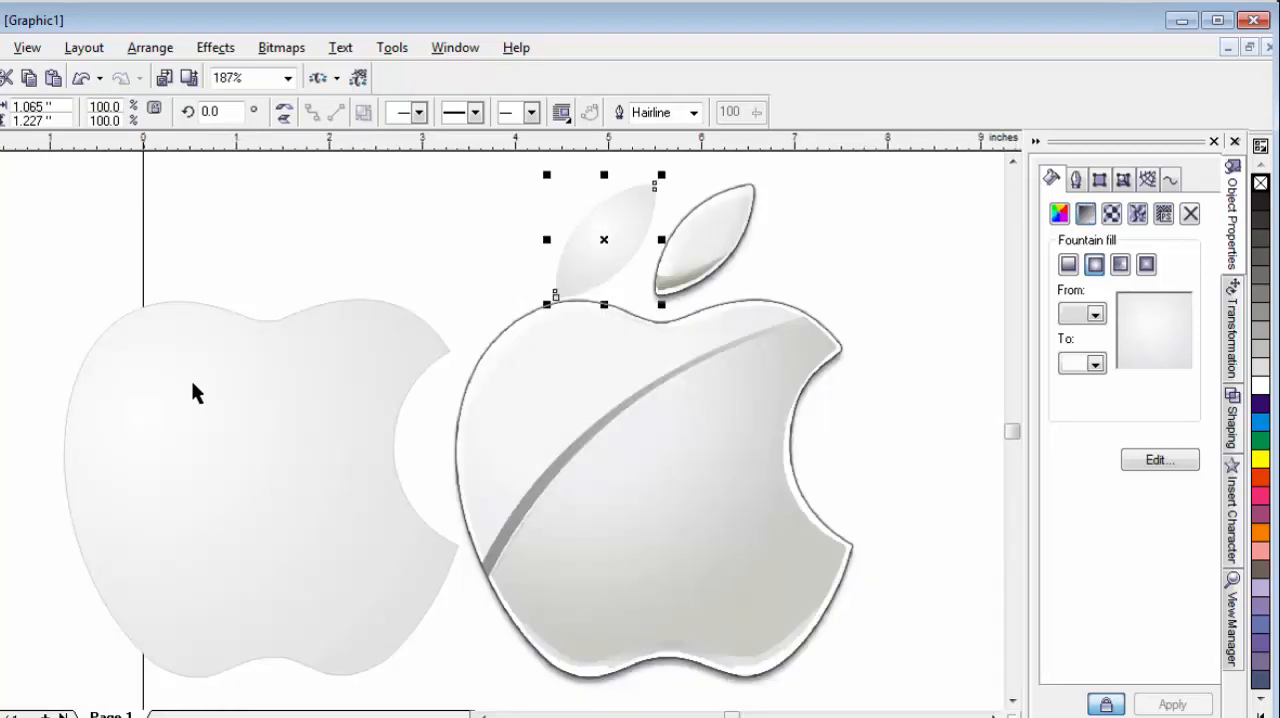
{"action": "left_click", "coordinate": [268, 409], "text": "shift"}
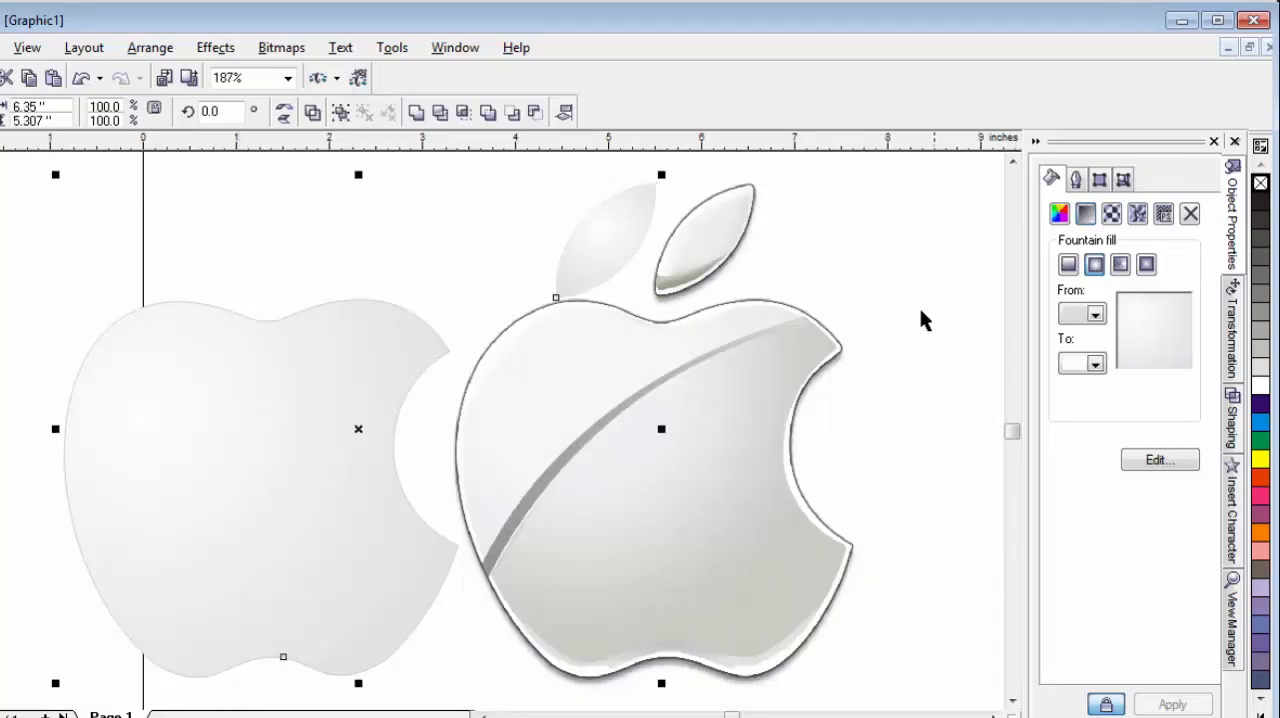
{"action": "left_click", "coordinate": [248, 523]}
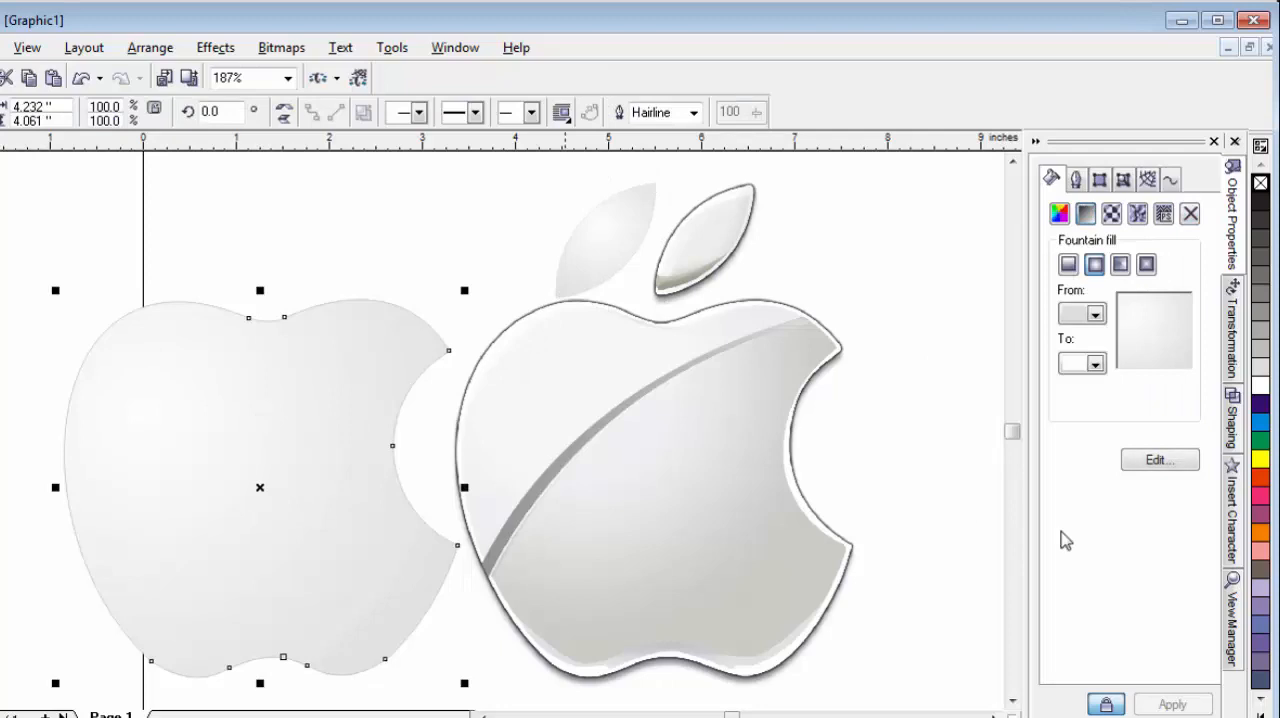
{"action": "left_click", "coordinate": [1234, 338]}
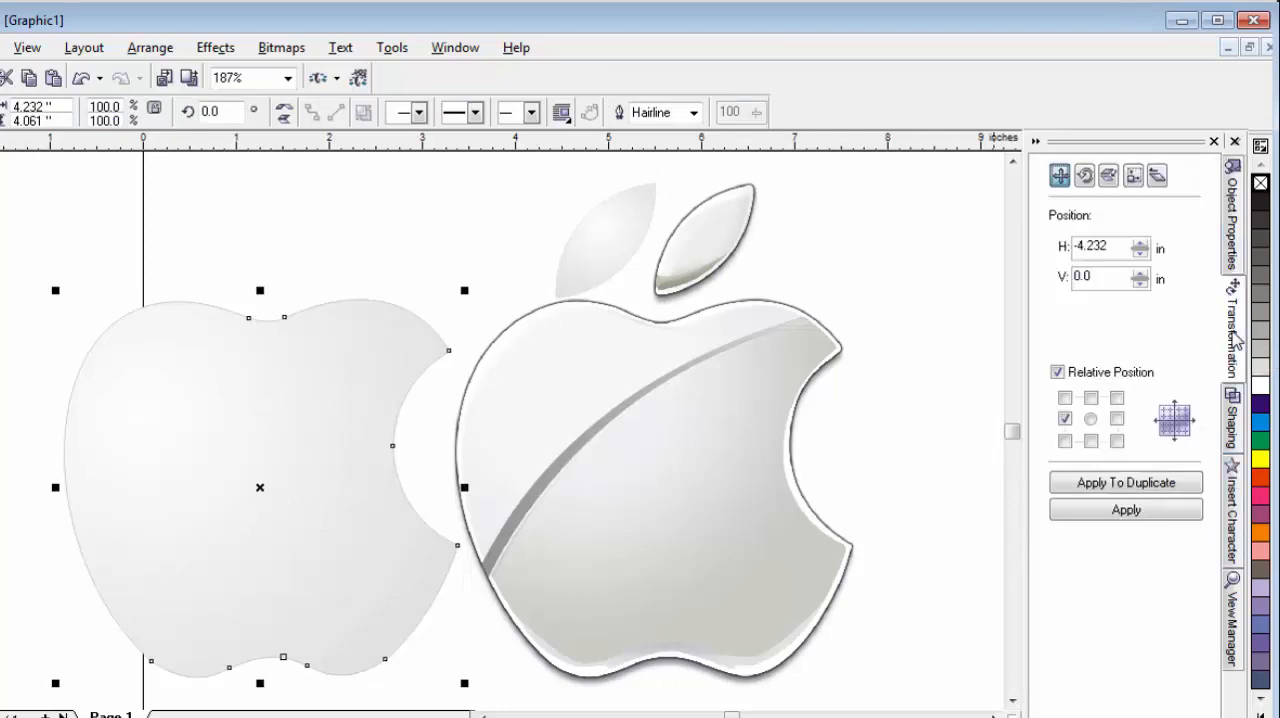
{"action": "left_click", "coordinate": [1117, 419]}
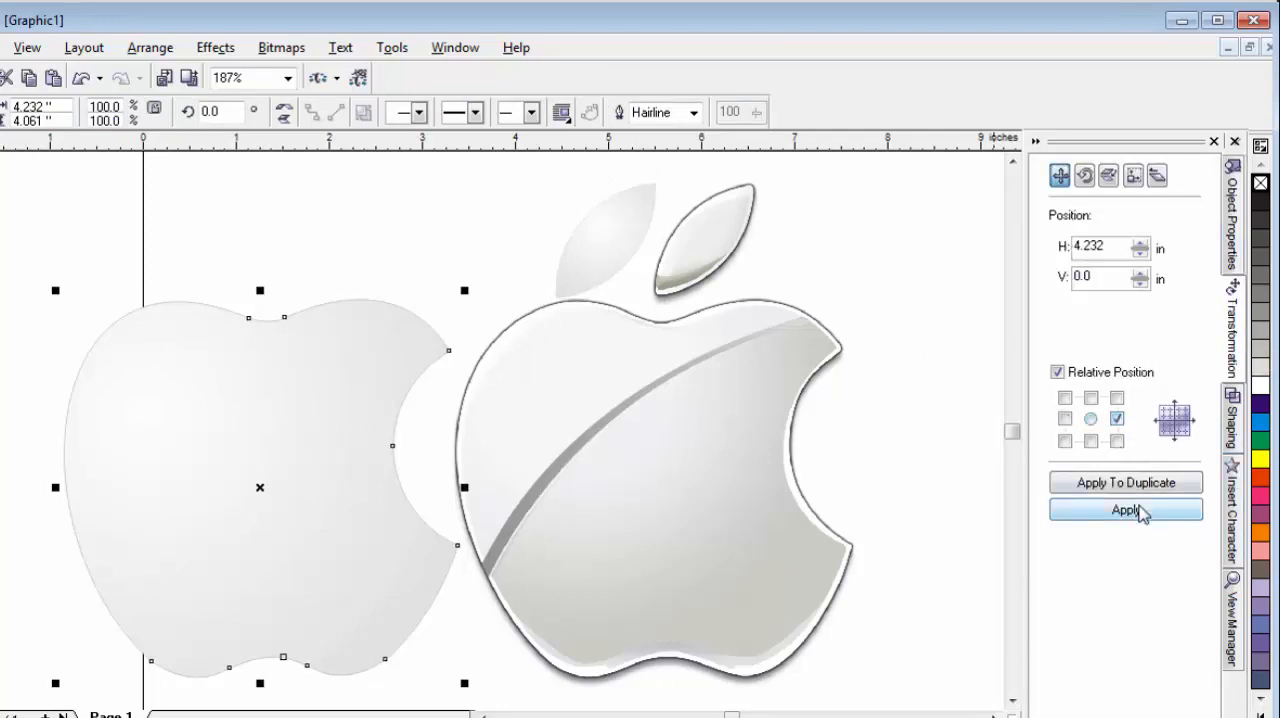
{"action": "left_click", "coordinate": [1126, 510]}
Move the leaf curve back over the reference leaf by a relative horizontal offset of 1.065 in.
{"action": "left_click", "coordinate": [655, 240]}
{"action": "left_click", "coordinate": [622, 232]}
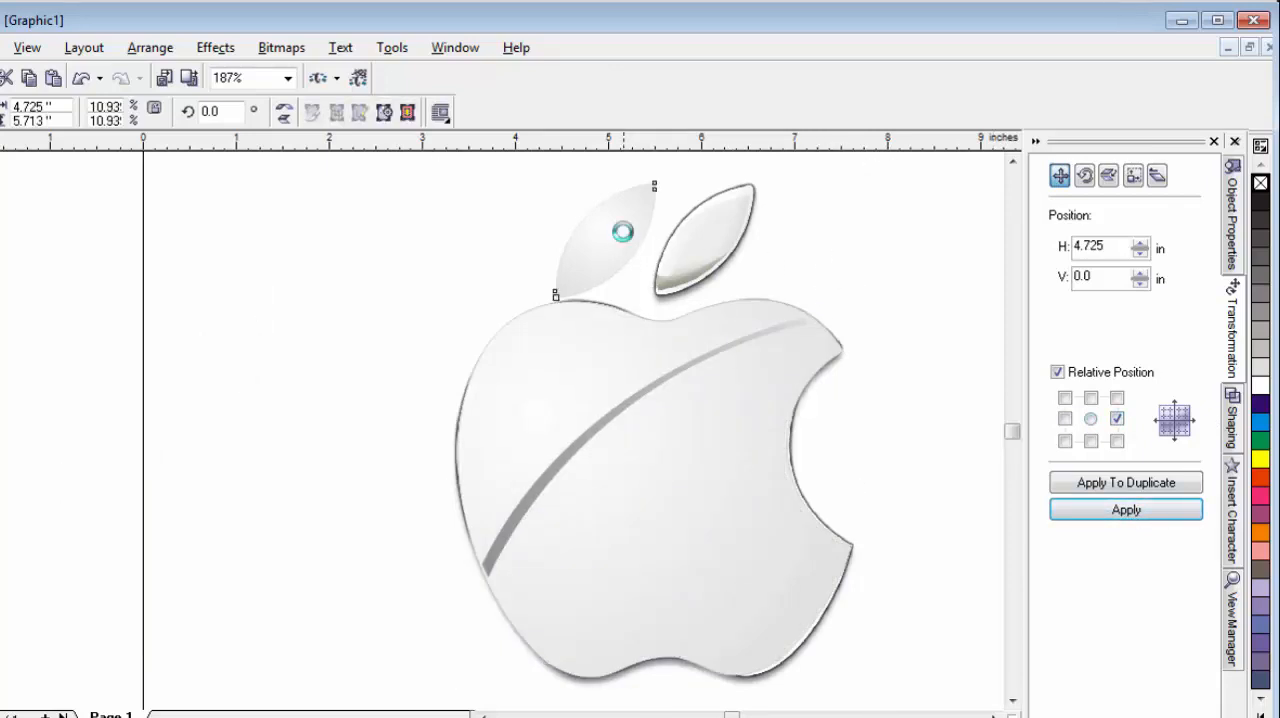
{"action": "left_click", "coordinate": [1150, 509]}
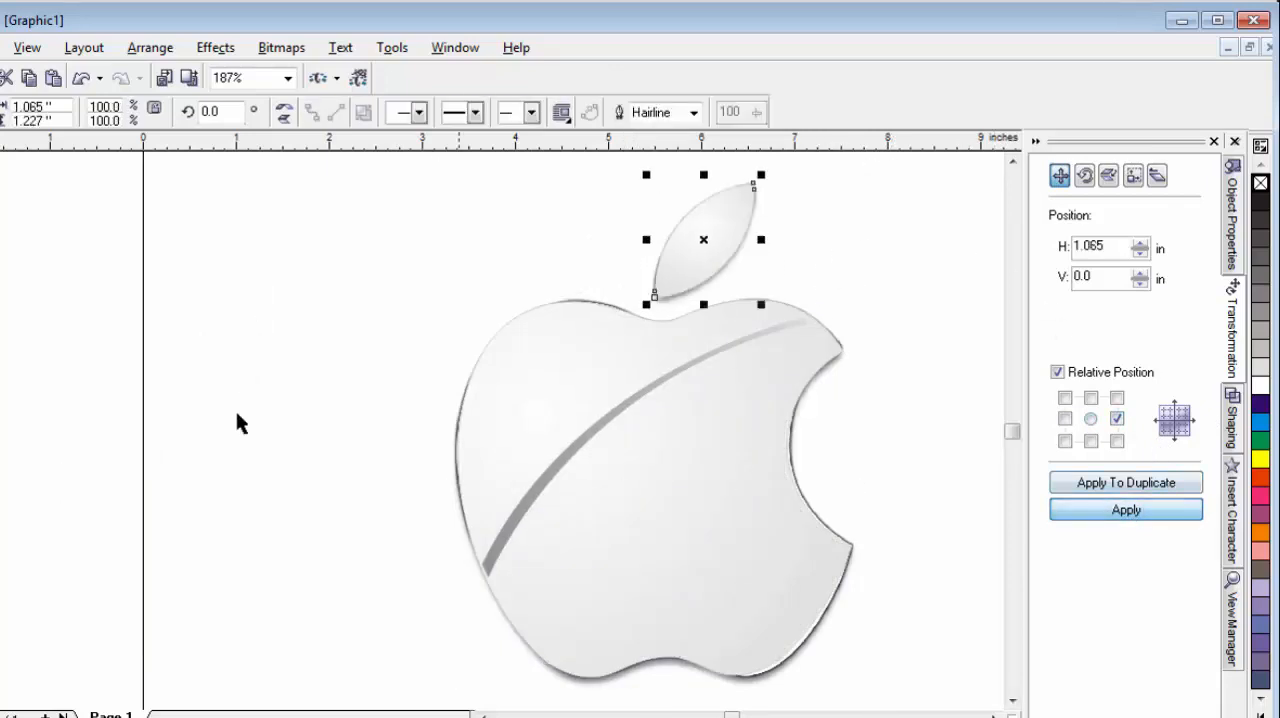
Move the body, leaf and stripe curves together to the left of the reference logo, centred at about x 0.48 in.
{"action": "left_click", "coordinate": [217, 405]}
{"action": "scroll", "coordinate": [217, 405], "scroll_direction": "down", "scroll_amount": 1}
{"action": "left_click_drag", "start_coordinate": [378, 258], "coordinate": [766, 632]}
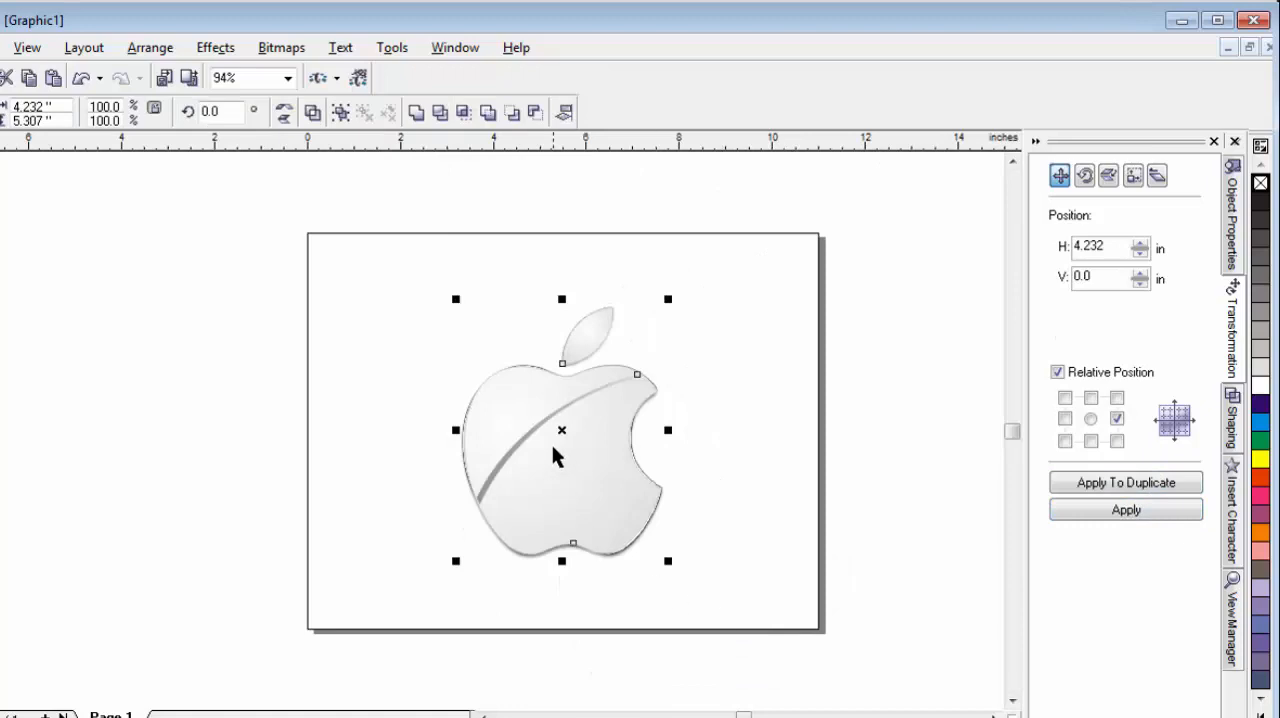
{"action": "left_click_drag", "start_coordinate": [565, 432], "coordinate": [332, 437]}
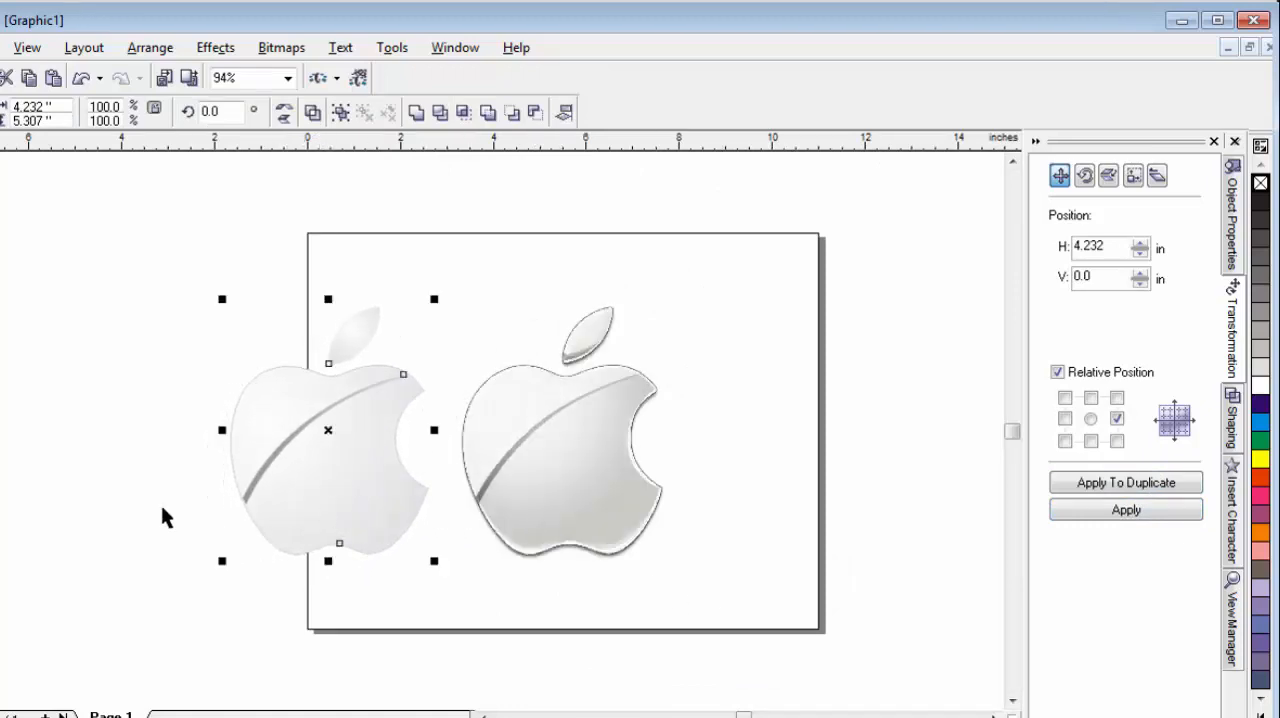
Group the traced apple body, leaf and shine stripe into one object.
{"action": "left_click", "coordinate": [126, 204]}
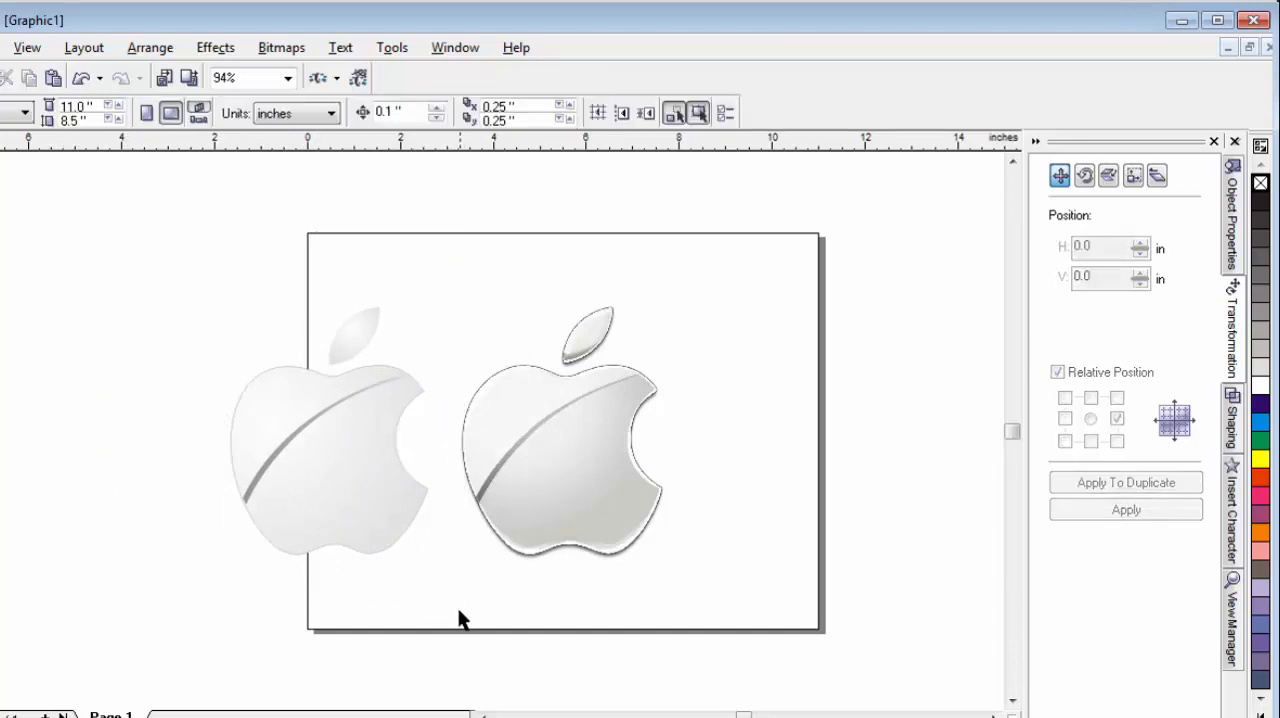
{"action": "left_click_drag", "start_coordinate": [460, 618], "coordinate": [449, 617]}
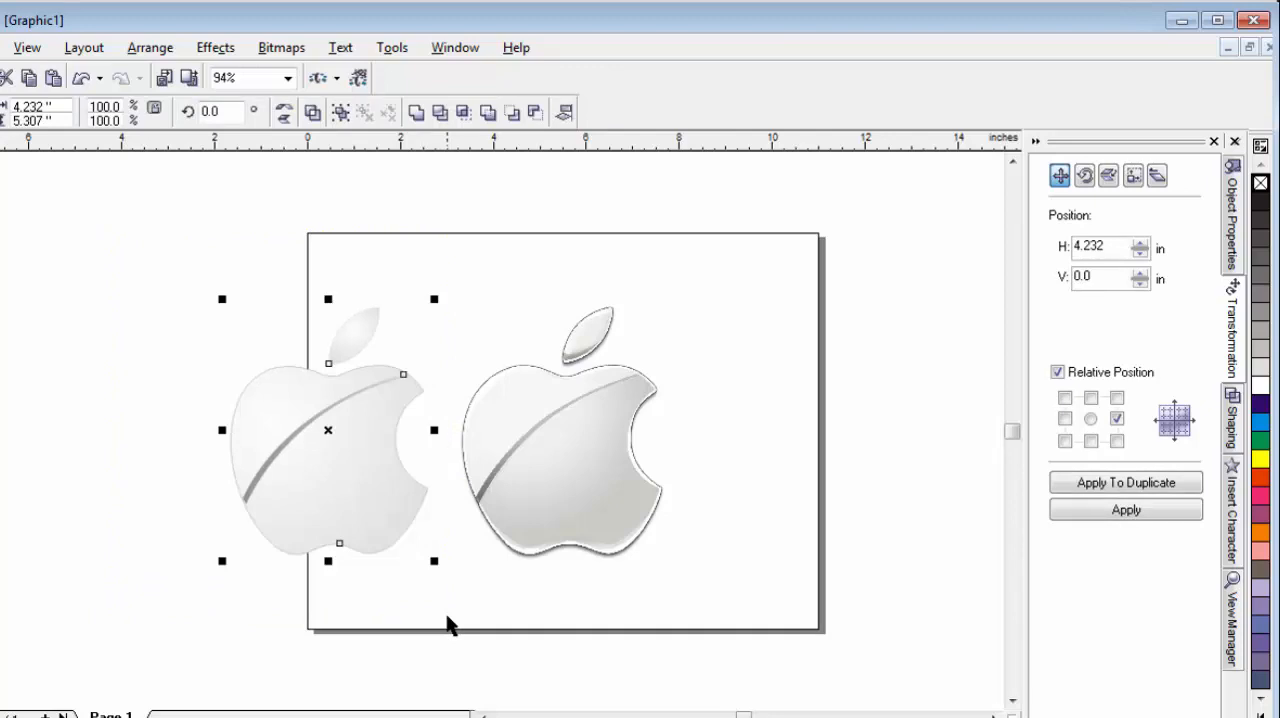
{"action": "key", "text": "ctrl+g"}
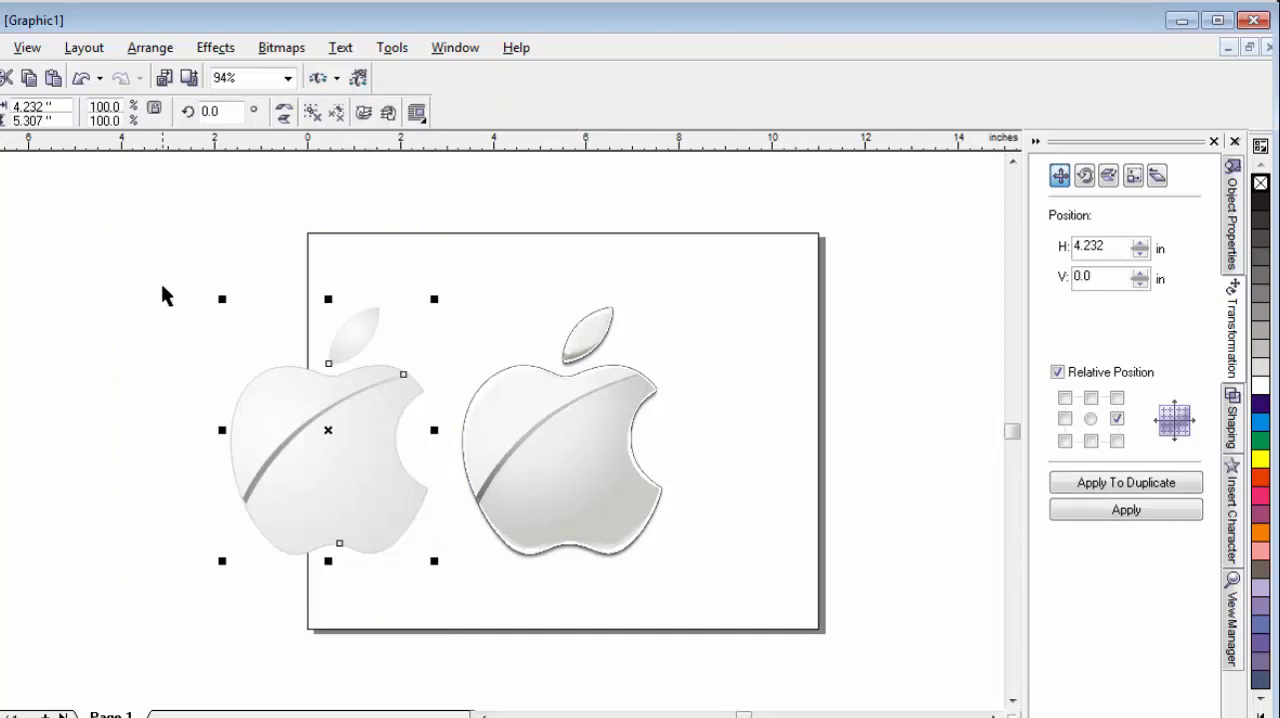
{"action": "key", "text": "F4"}
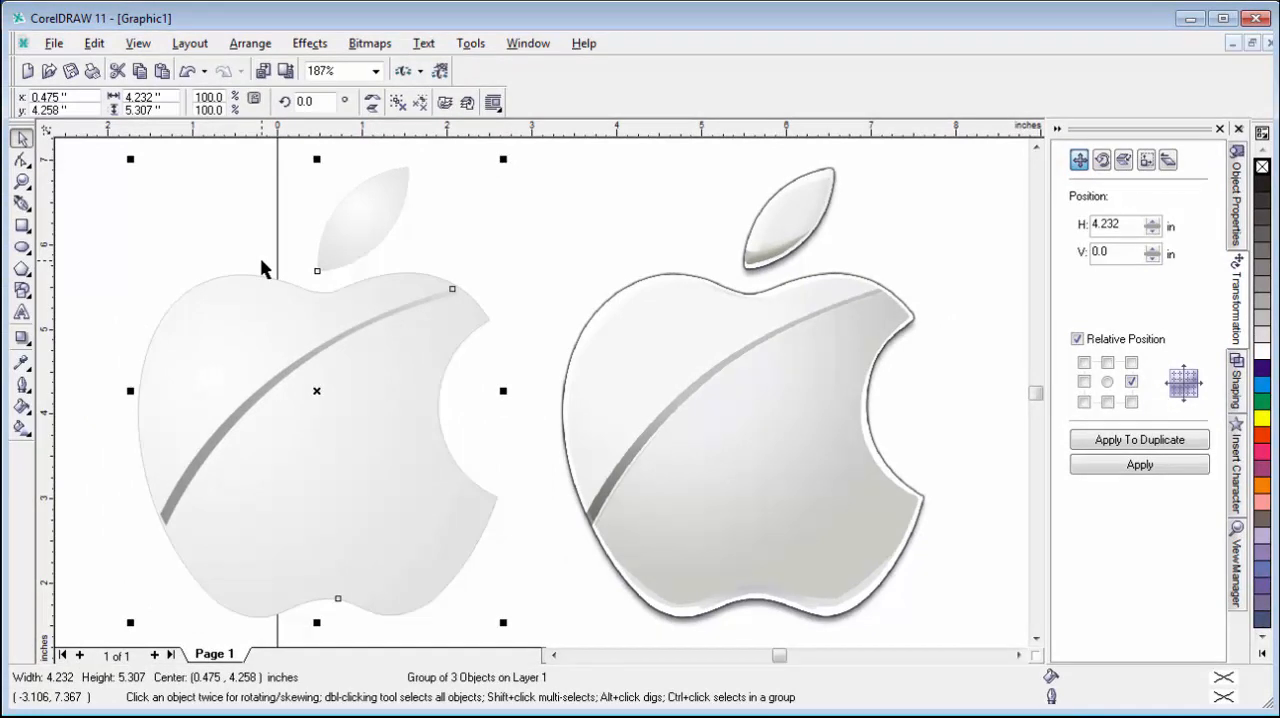